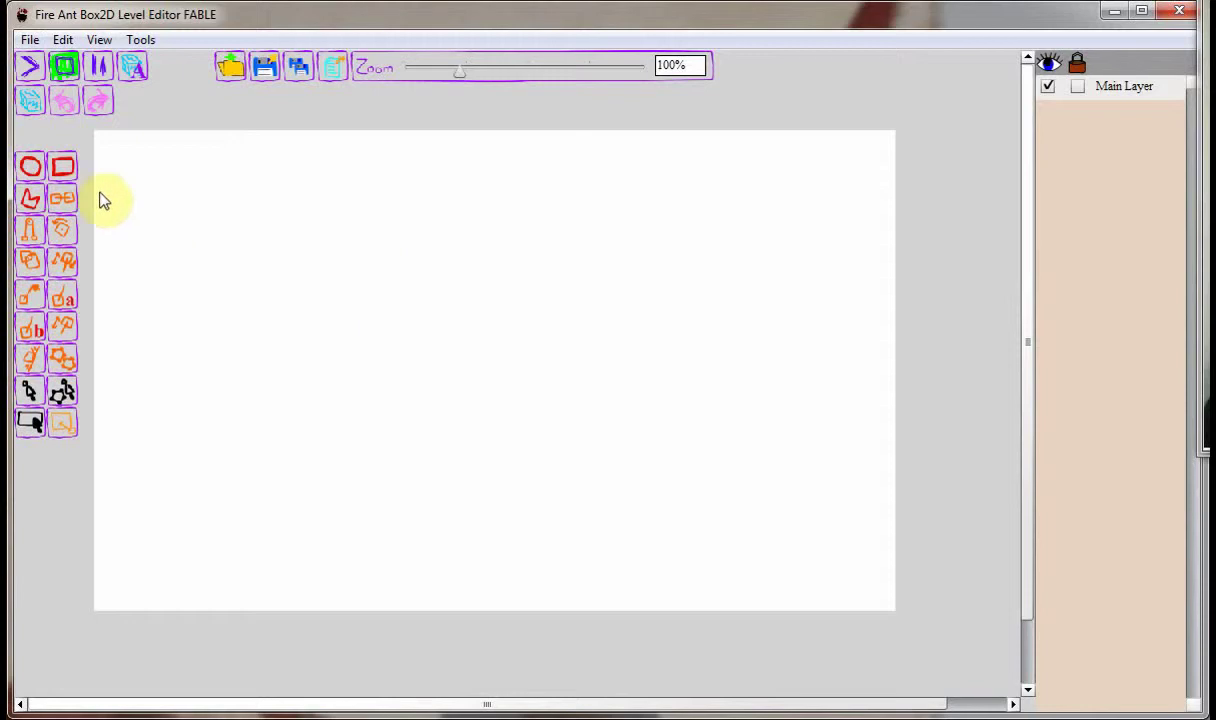
- Draw a rectangular box body in the upper middle of the canvas and open the texture replacement list for it
{"action": "left_click", "coordinate": [62, 167]}
{"action": "left_click_drag", "start_coordinate": [341, 236], "coordinate": [443, 315]}
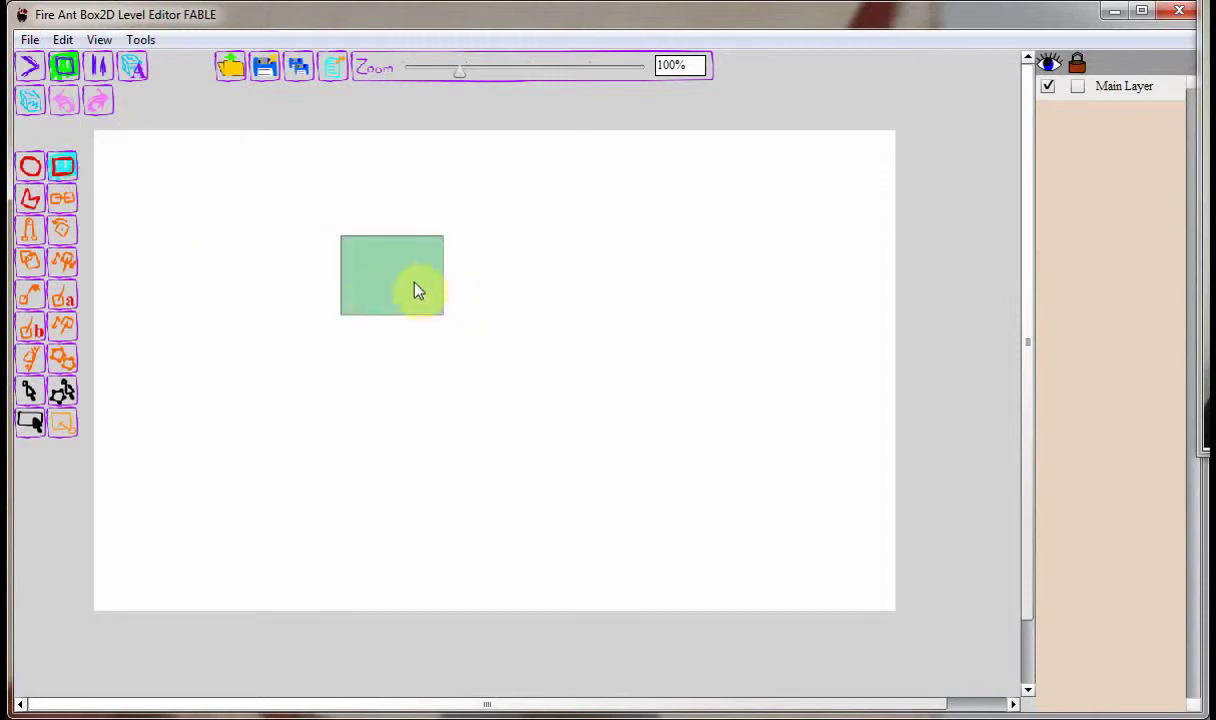
{"action": "right_click", "coordinate": [387, 283]}
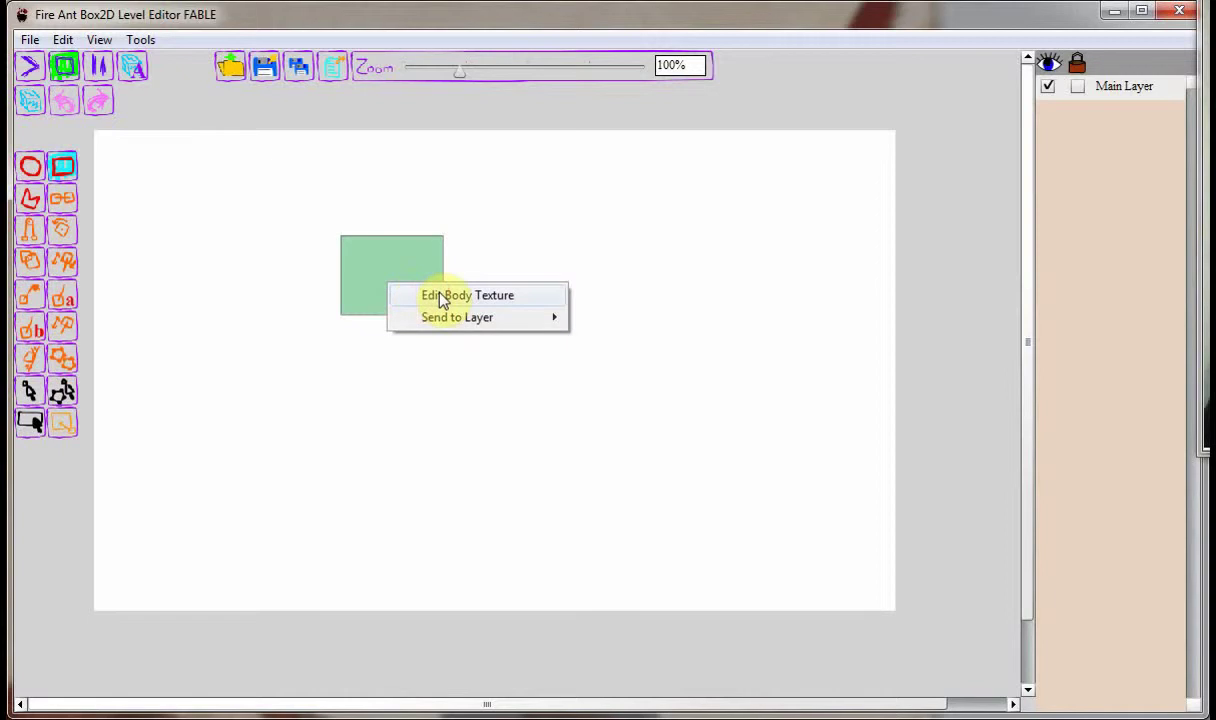
{"action": "left_click", "coordinate": [441, 296]}
{"action": "left_click", "coordinate": [141, 40]}
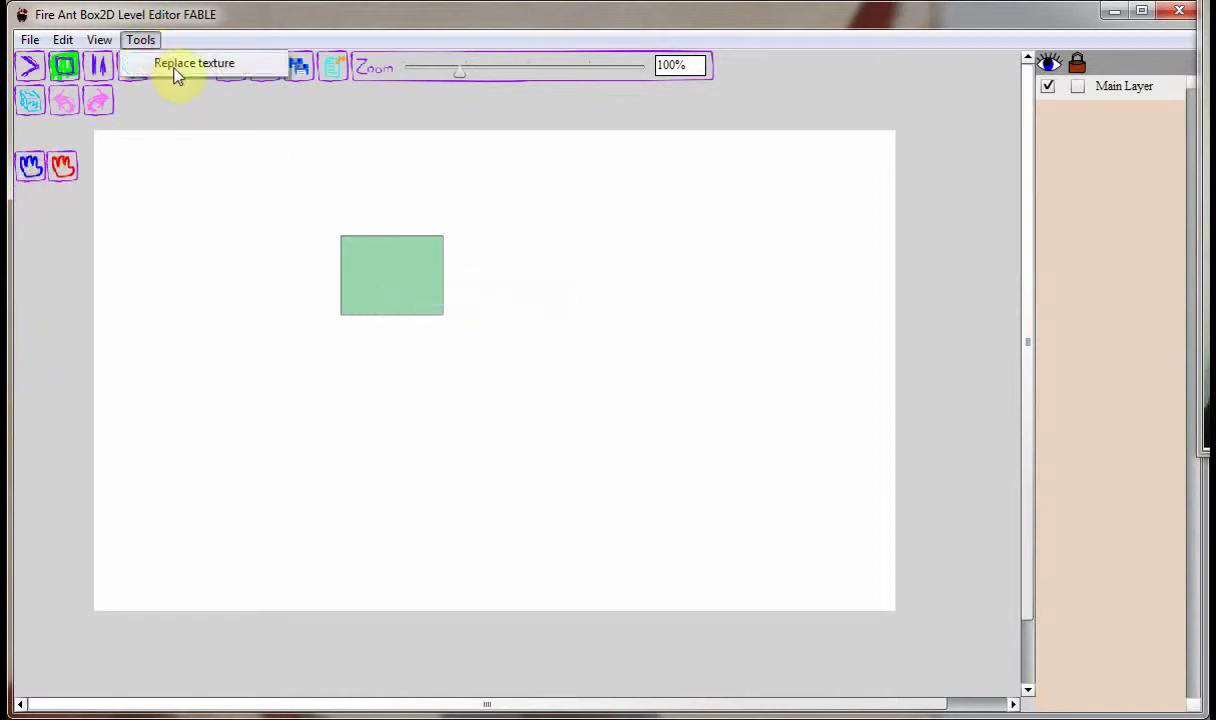
{"action": "left_click", "coordinate": [176, 62]}
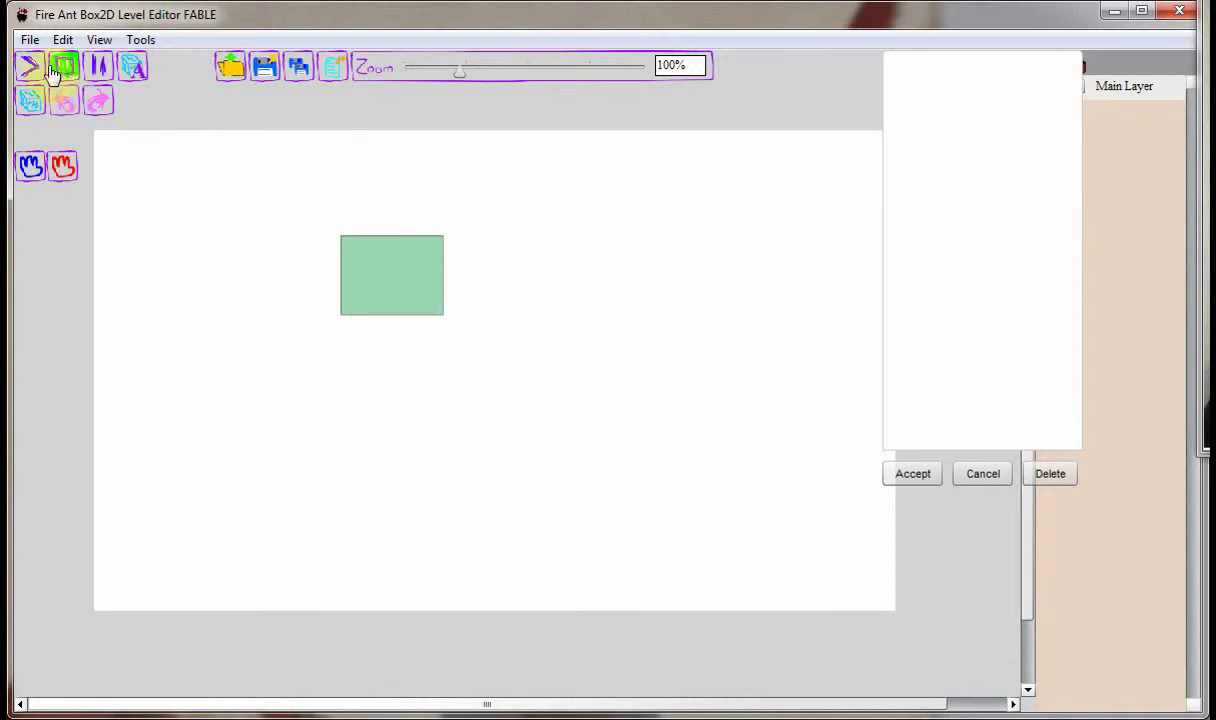
- Import gatoprueba.png using the Image and preprocessing option to split it into separate textures
{"action": "left_click", "coordinate": [30, 40]}
{"action": "mouse_move", "coordinate": [212, 203]}
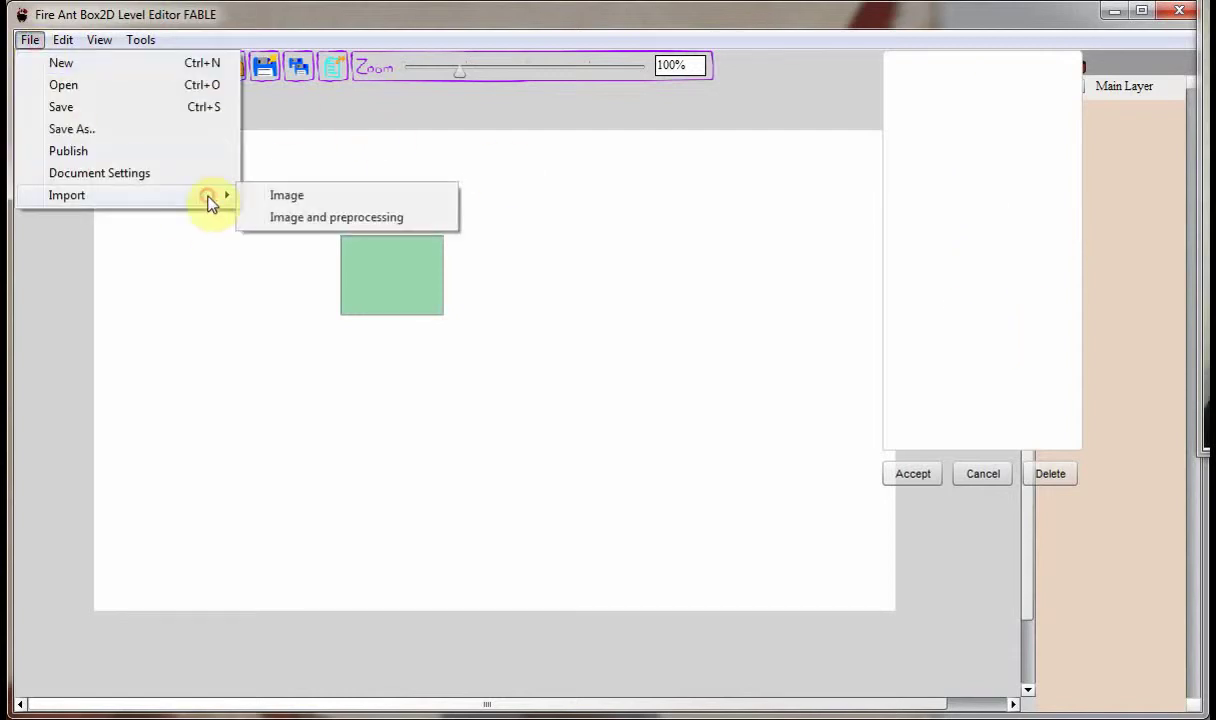
{"action": "left_click", "coordinate": [336, 225]}
{"action": "left_click", "coordinate": [255, 228]}
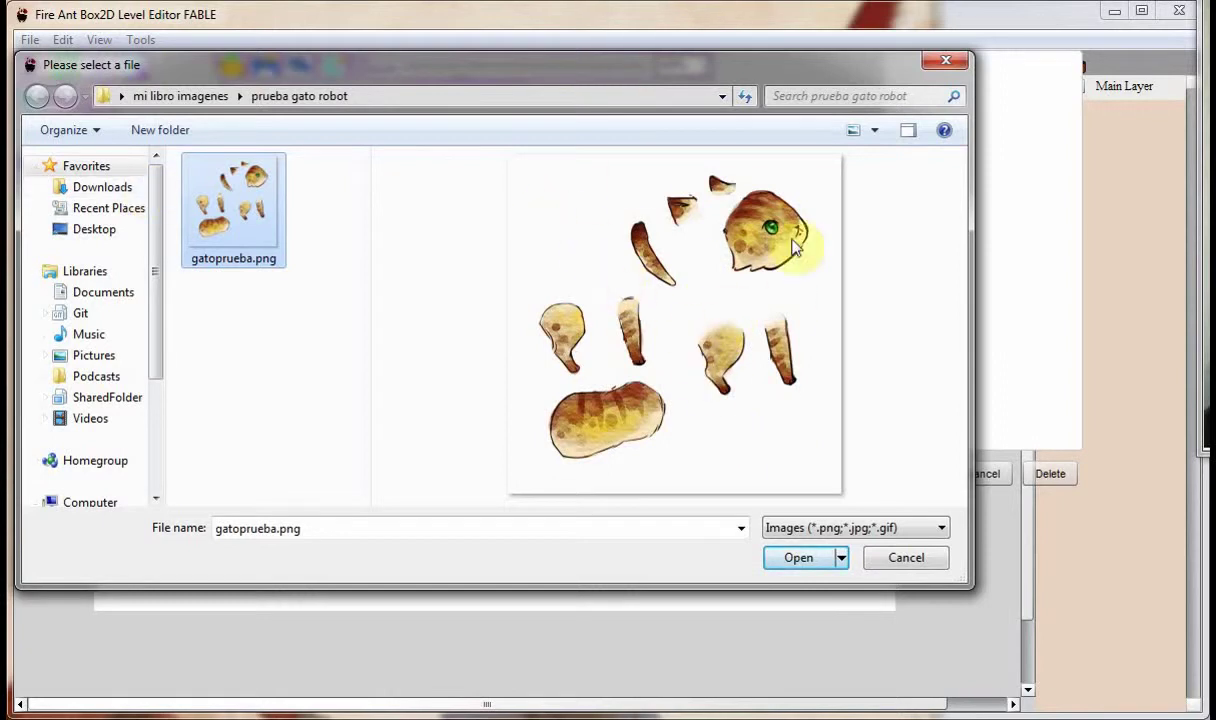
{"action": "left_click", "coordinate": [817, 561]}
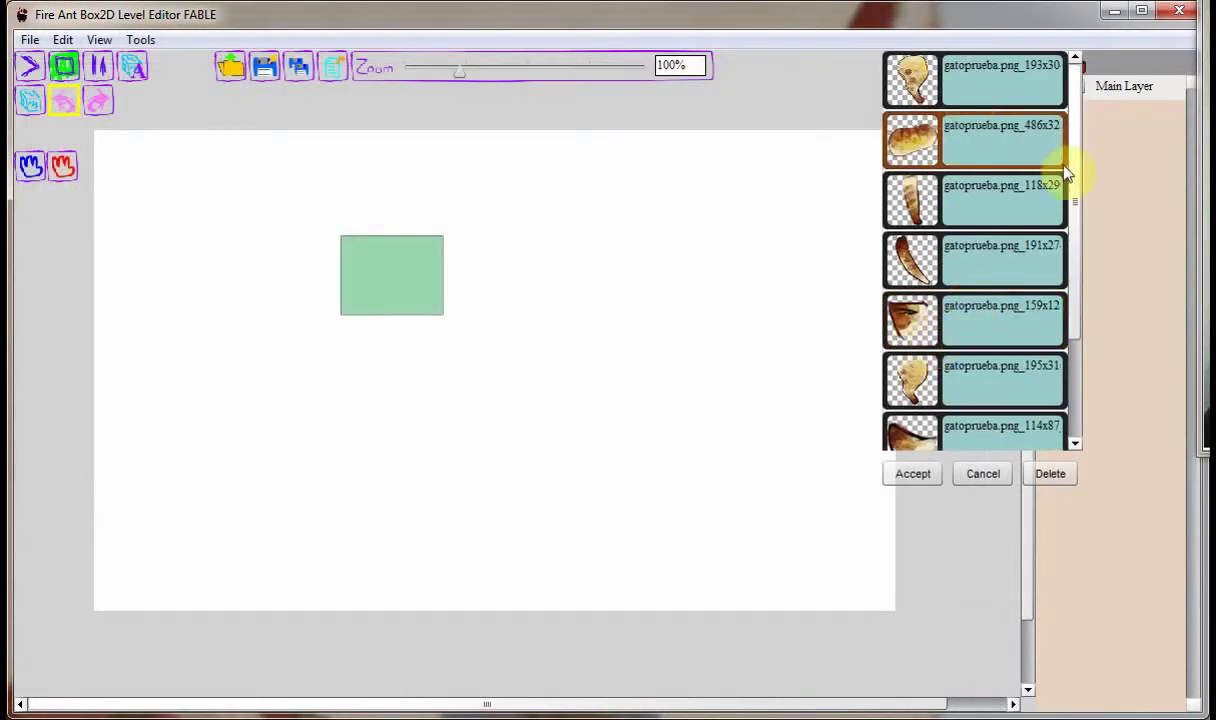
- Apply the cat torso texture from the imported gatoprueba.png pieces to the box body
{"action": "mouse_move", "coordinate": [1066, 172]}
{"action": "left_mouse_down"}
{"action": "mouse_move", "coordinate": [1068, 320]}
{"action": "mouse_move", "coordinate": [1072, 138]}
{"action": "mouse_move", "coordinate": [1067, 345]}
{"action": "mouse_move", "coordinate": [1070, 162]}
{"action": "left_mouse_up"}
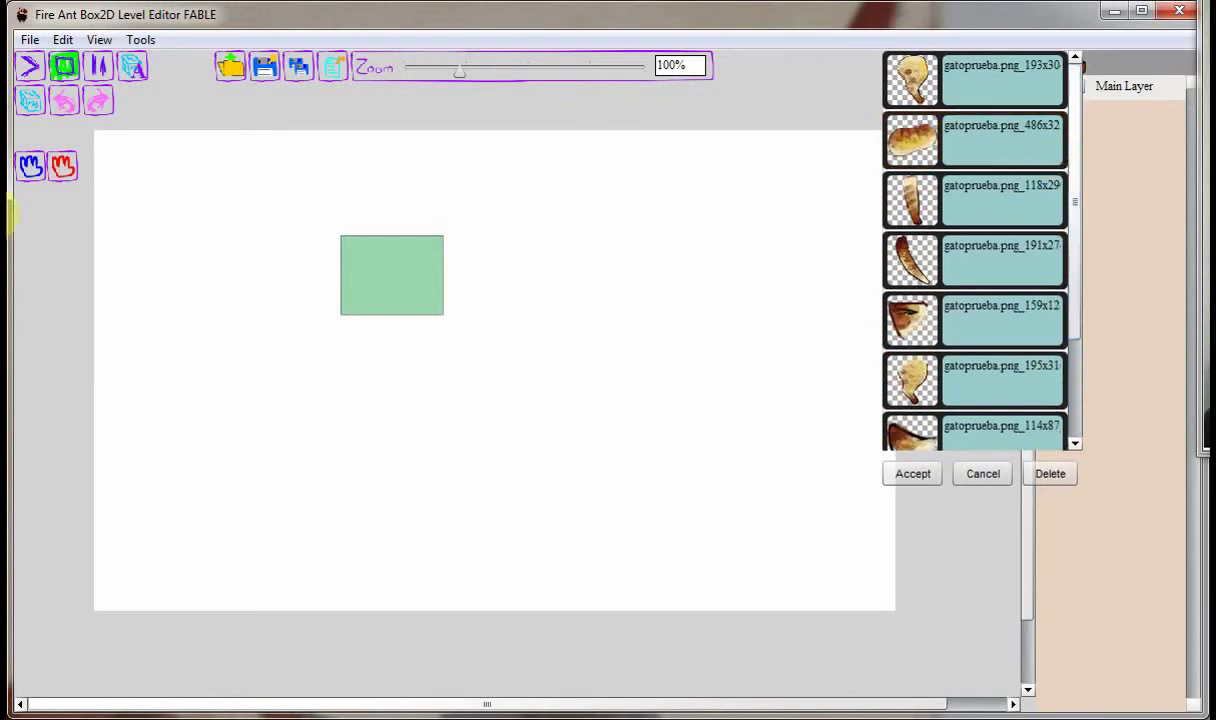
{"action": "left_click", "coordinate": [912, 155]}
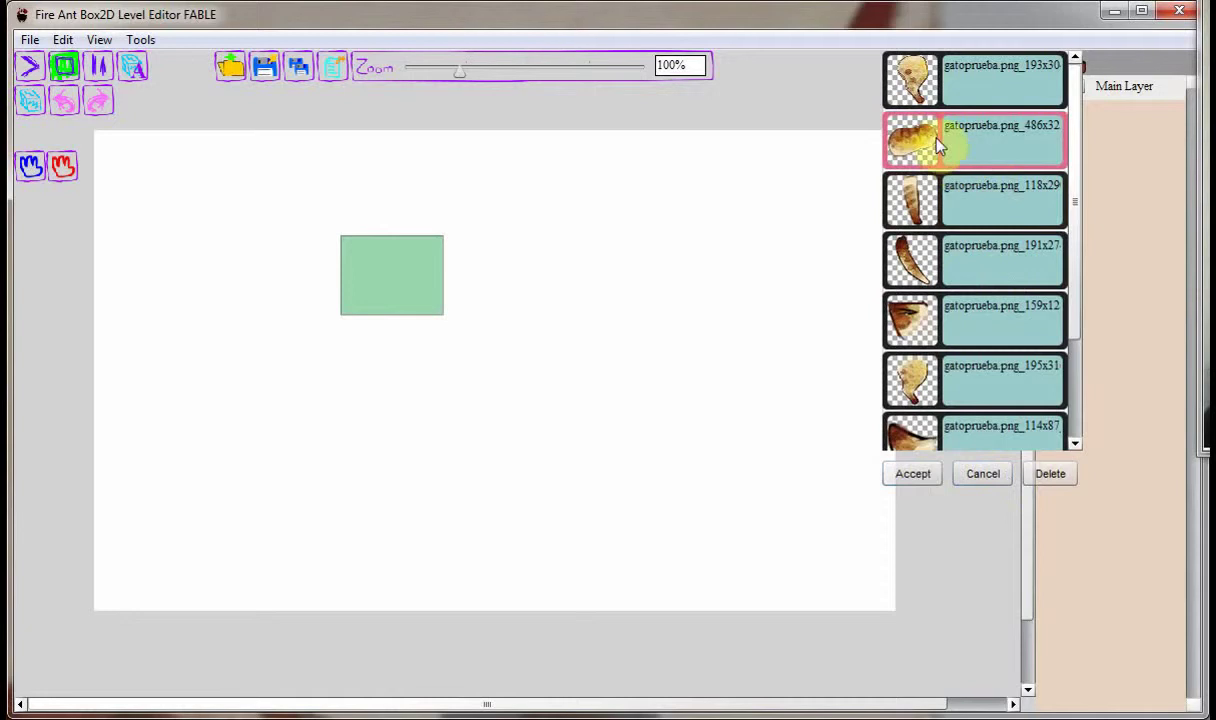
{"action": "left_click", "coordinate": [906, 475]}
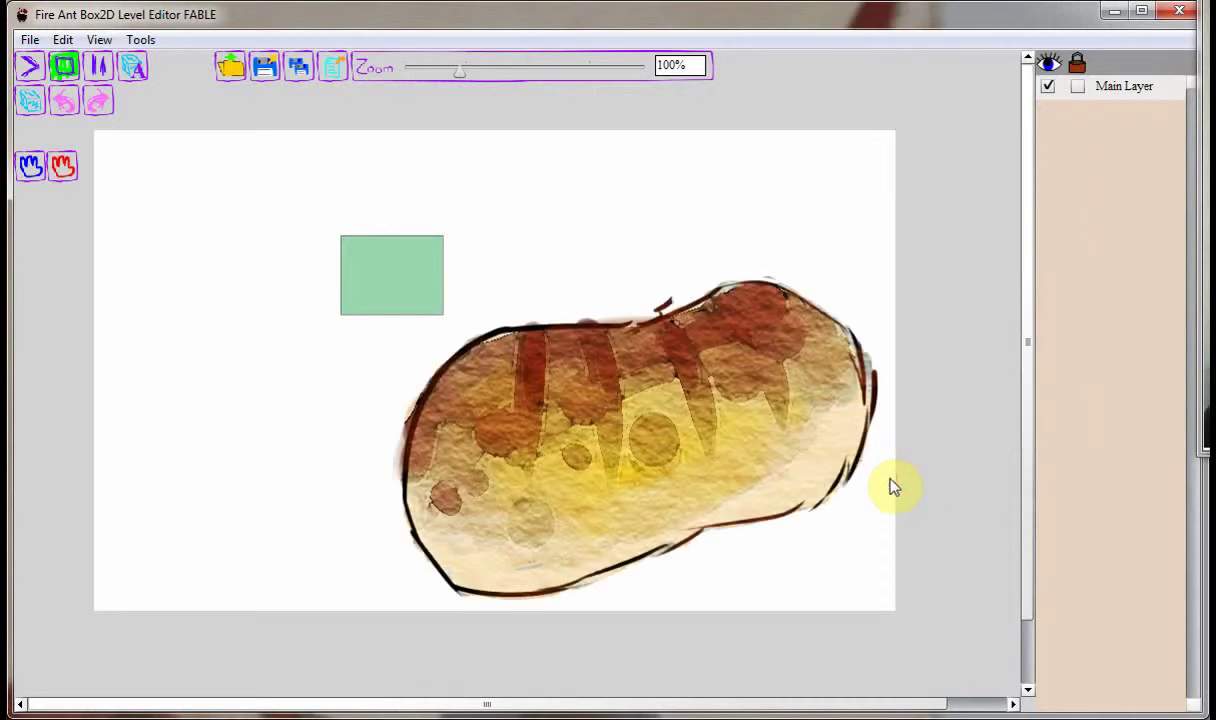
- Trace the cat torso's outline with a closed polygon fixture inside the body, undoing misplaced points along its lower edge
{"action": "left_click", "coordinate": [391, 281]}
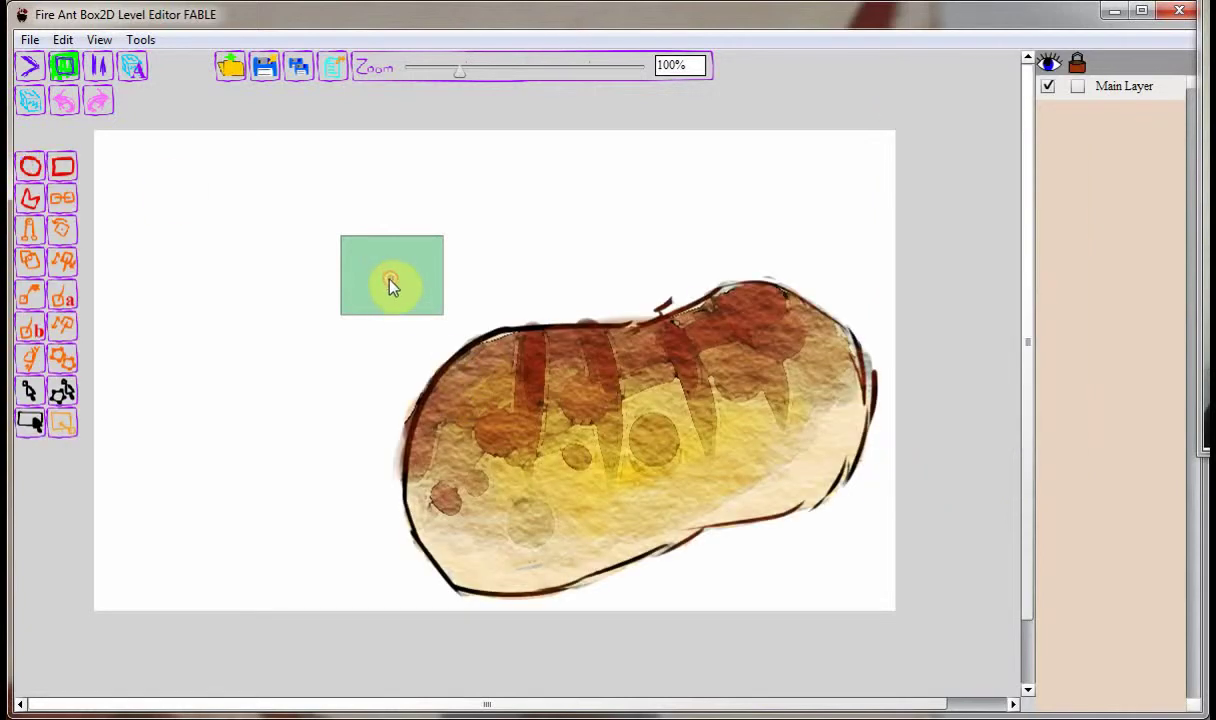
{"action": "left_click", "coordinate": [30, 197]}
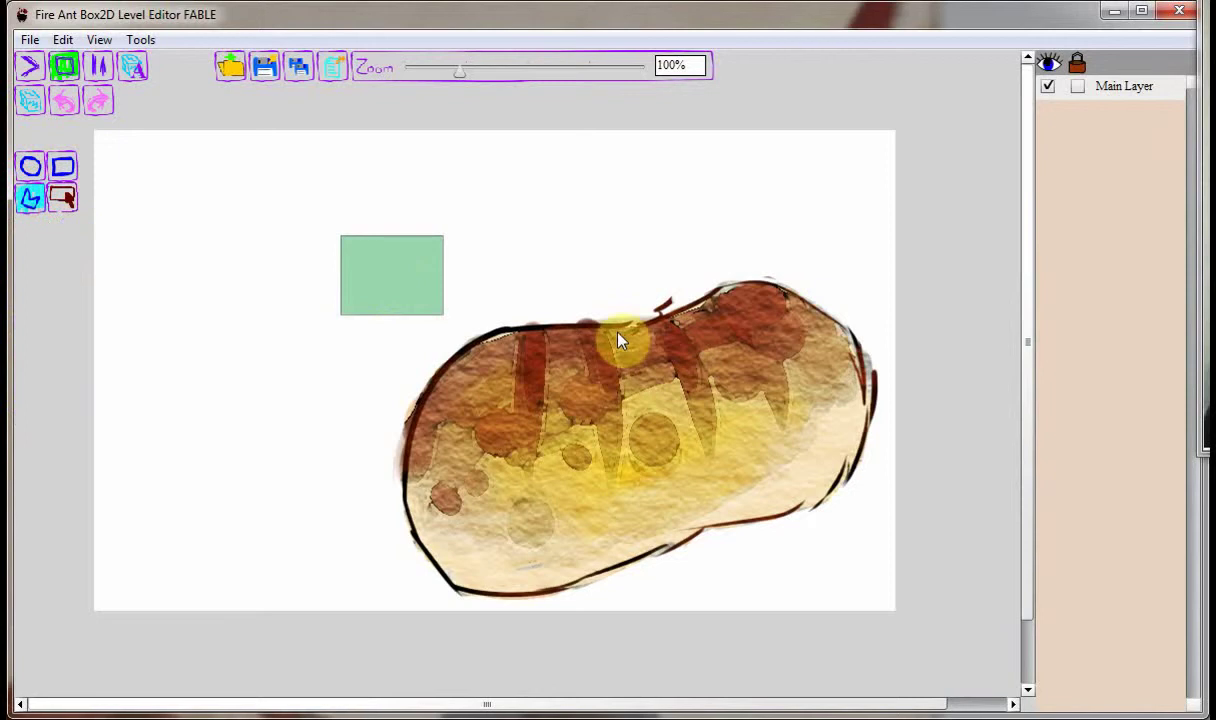
{"action": "left_click", "coordinate": [620, 328]}
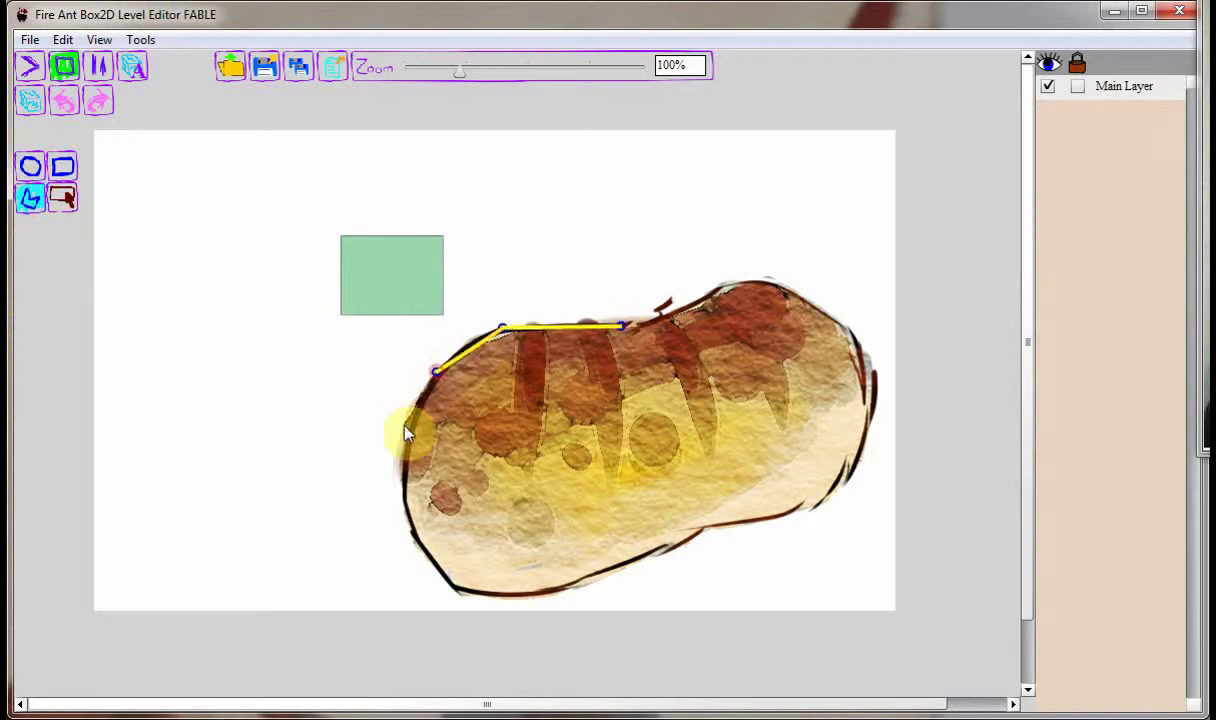
{"action": "left_click", "coordinate": [404, 453]}
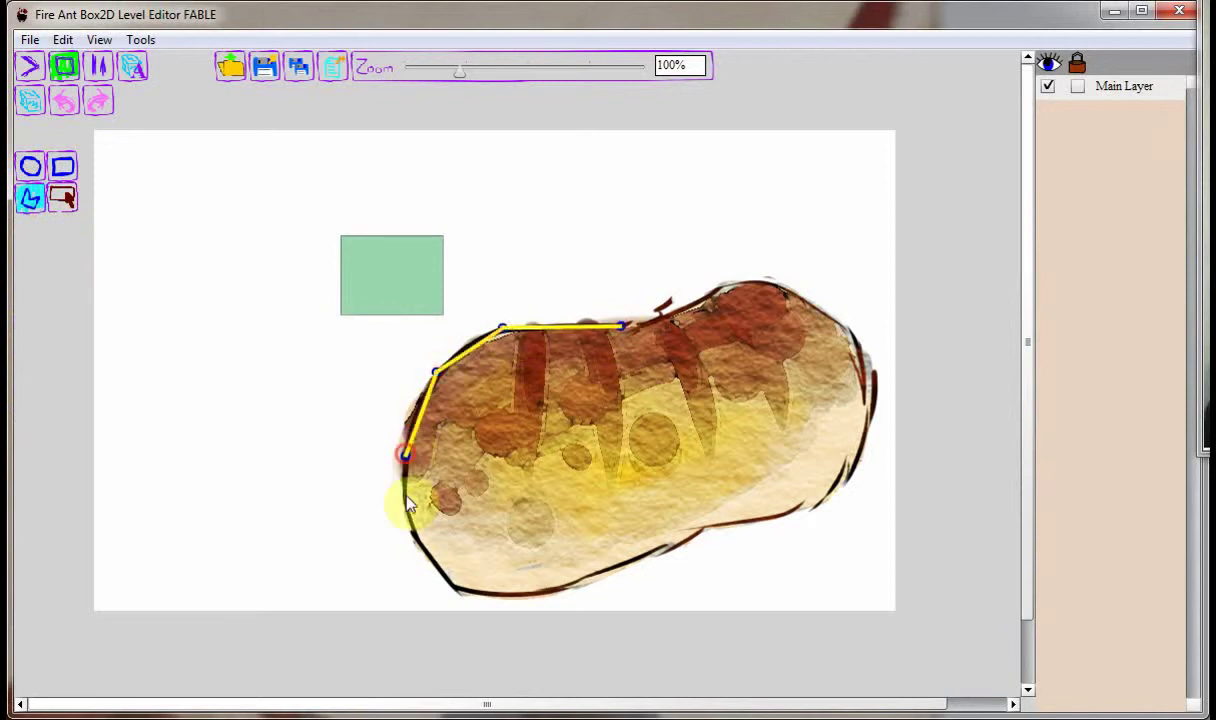
{"action": "left_click", "coordinate": [556, 591]}
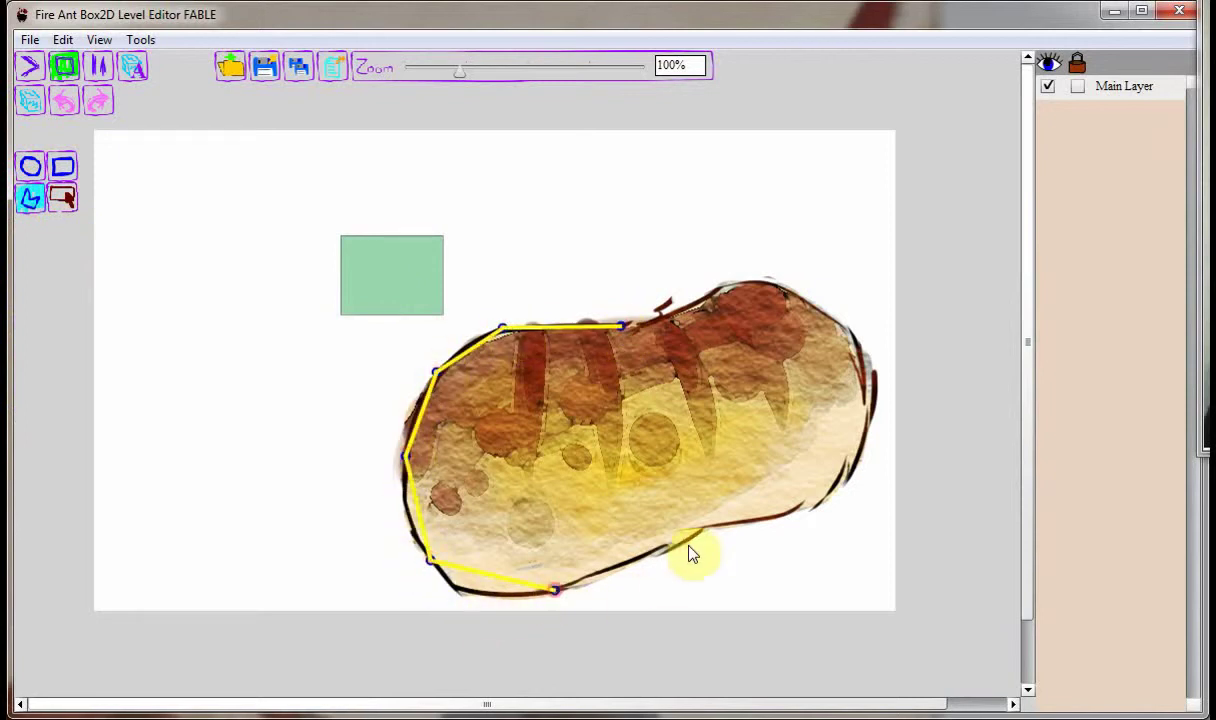
{"action": "left_click", "coordinate": [455, 589]}
{"action": "left_click", "coordinate": [632, 560]}
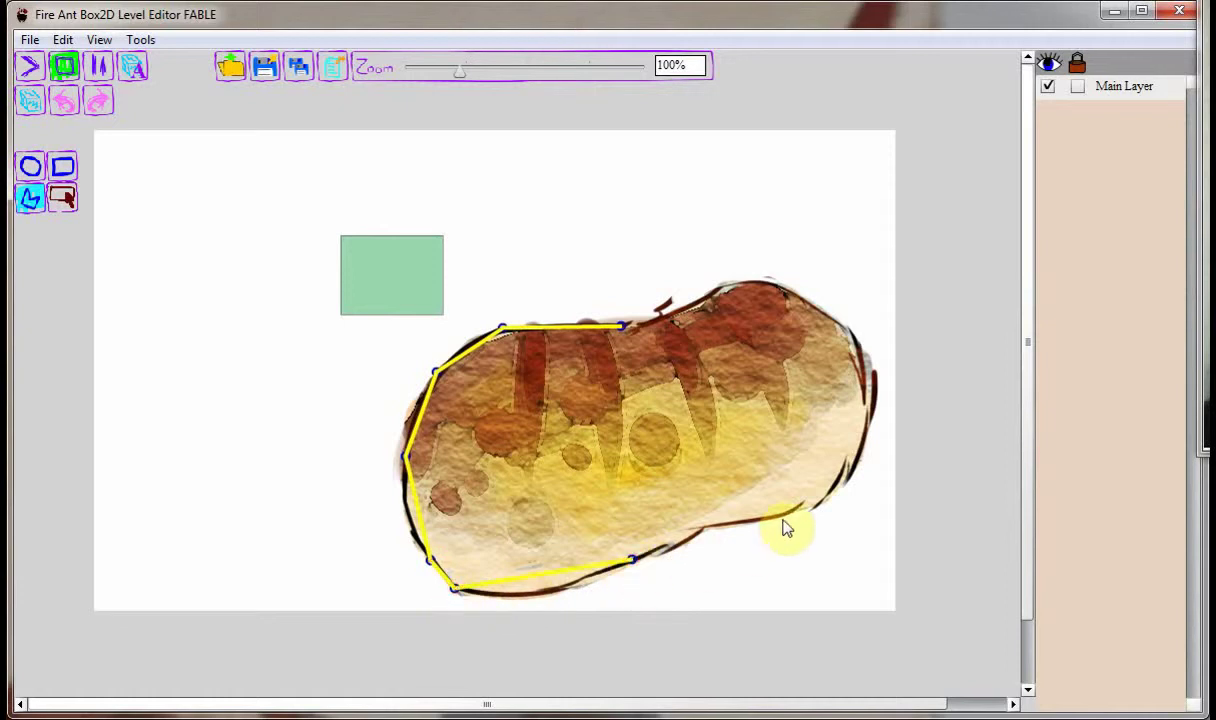
{"action": "key", "text": "ctrl+z"}
{"action": "left_click", "coordinate": [544, 593]}
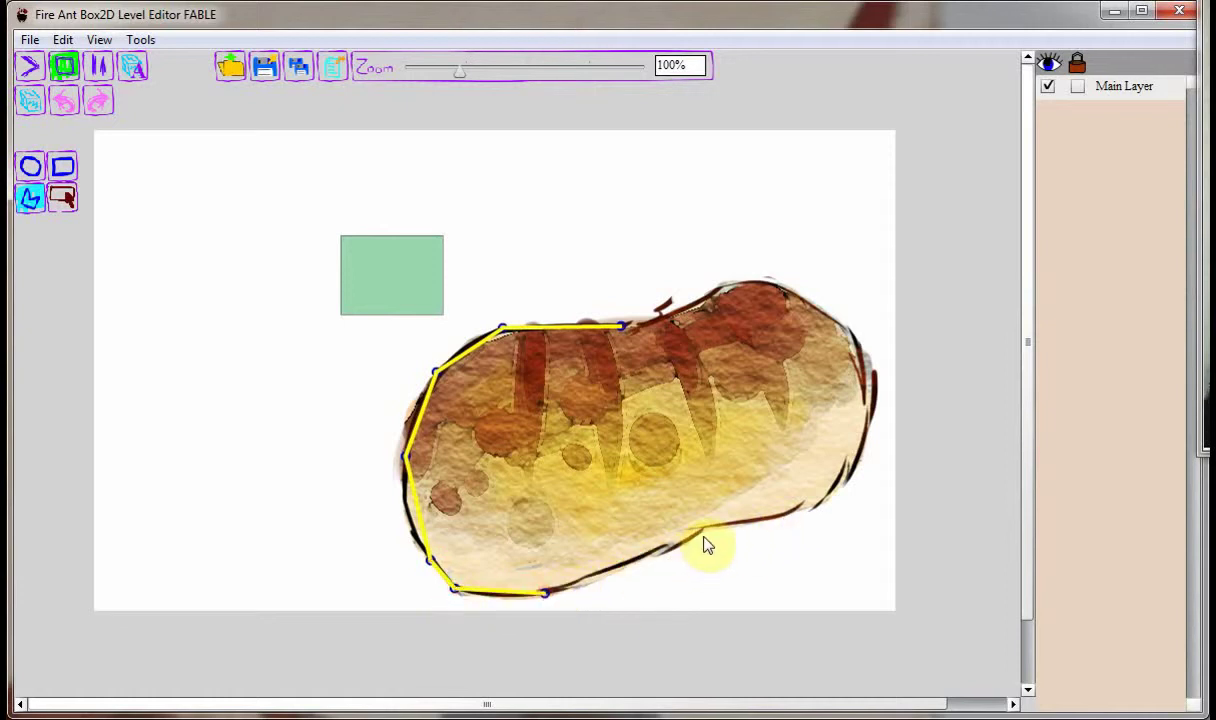
{"action": "left_click", "coordinate": [706, 527]}
{"action": "left_click", "coordinate": [817, 509]}
{"action": "left_click", "coordinate": [875, 390]}
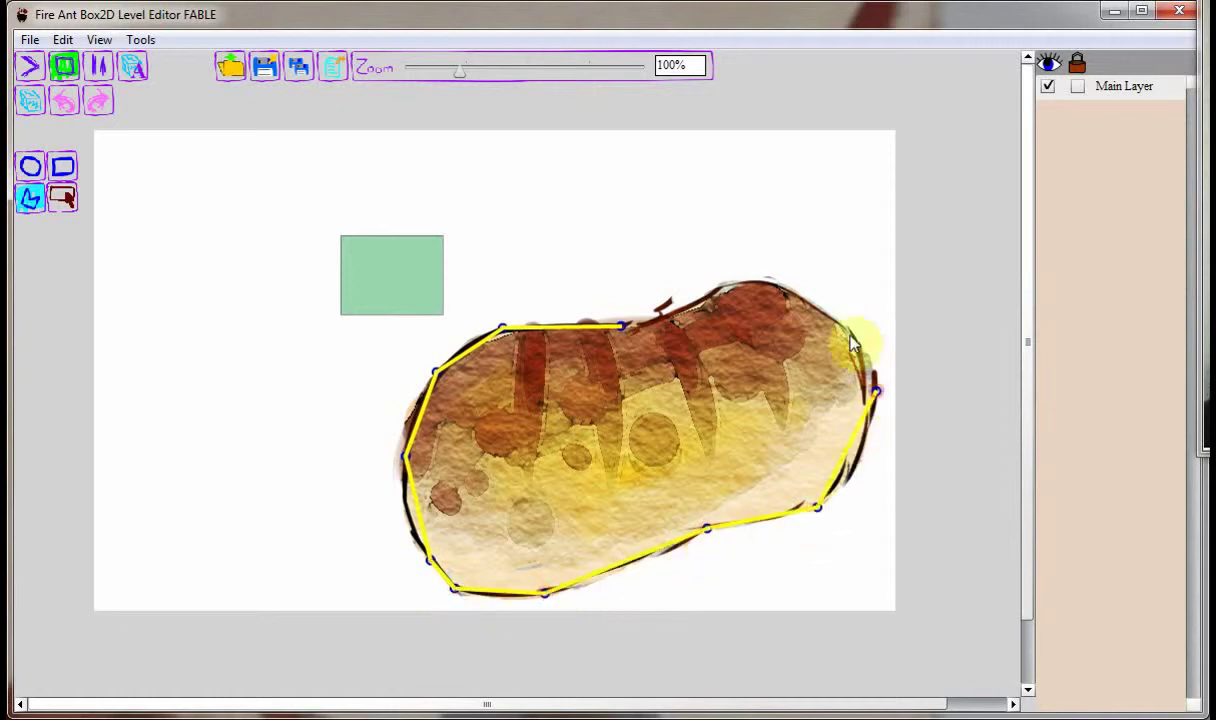
{"action": "left_click", "coordinate": [846, 326]}
{"action": "left_click", "coordinate": [768, 277]}
{"action": "left_click", "coordinate": [721, 289]}
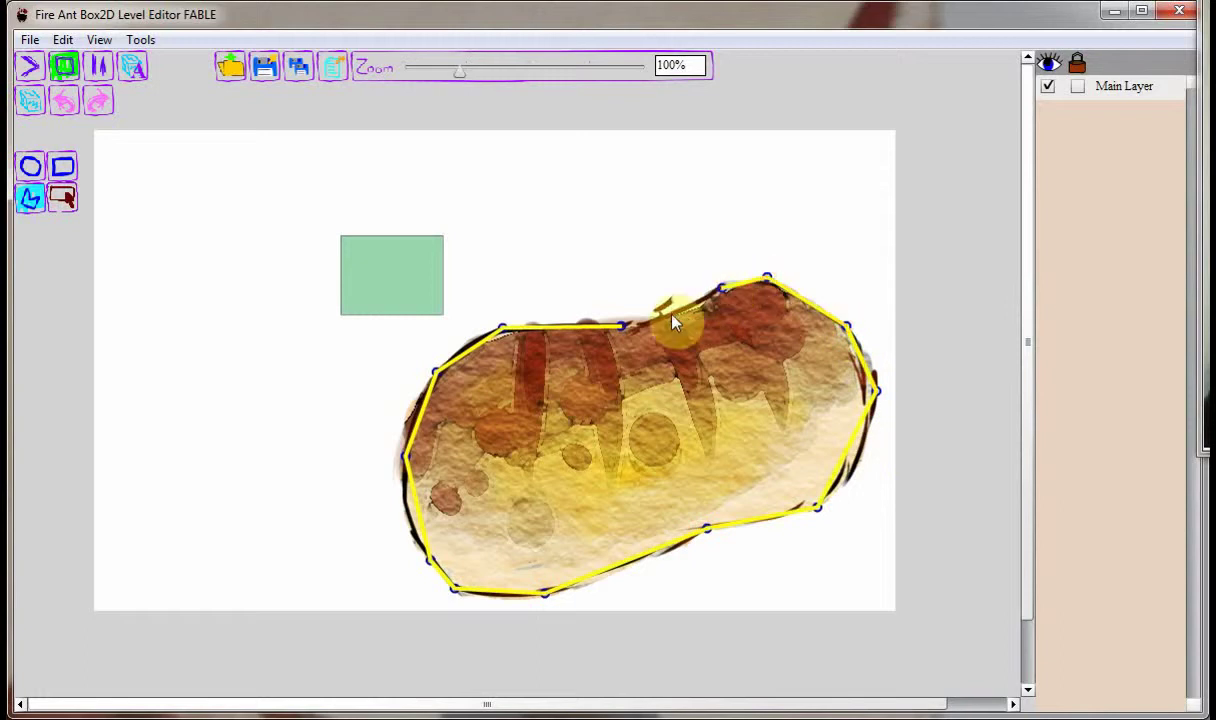
{"action": "left_click", "coordinate": [624, 330]}
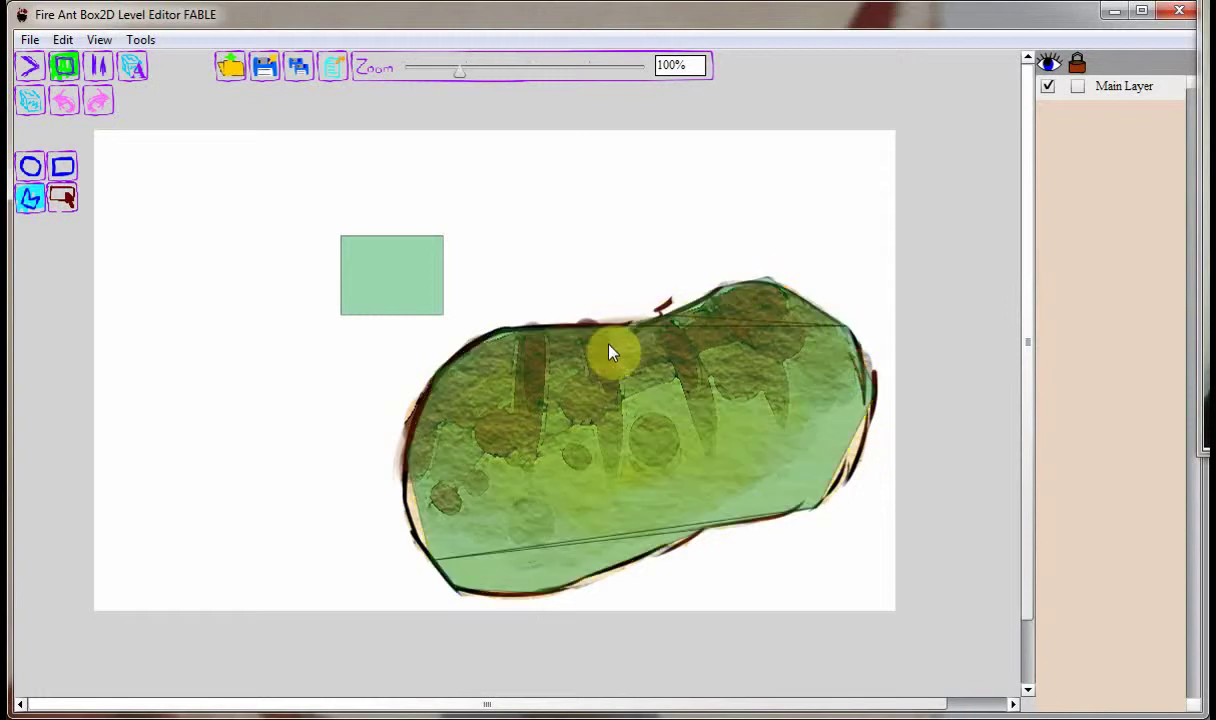
- Delete the original box fixture from the torso body and move the body toward the canvas's upper left
{"action": "left_click", "coordinate": [62, 197]}
{"action": "left_click", "coordinate": [401, 289]}
{"action": "key", "text": "Delete"}
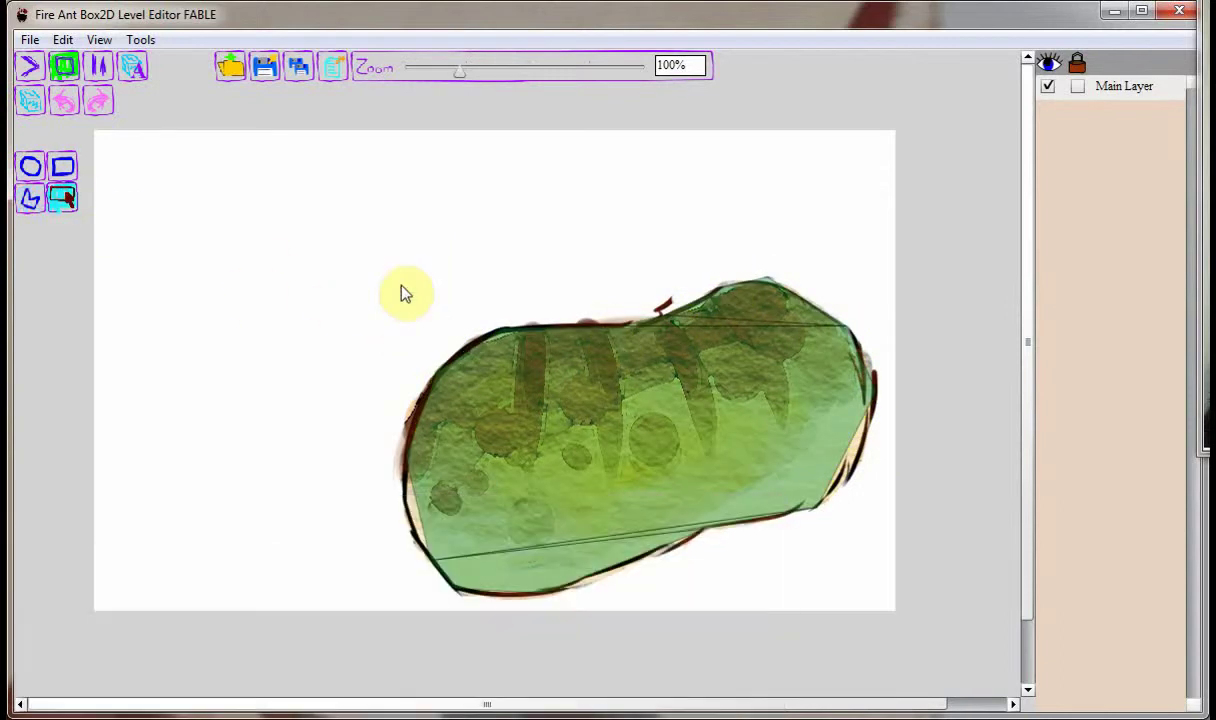
{"action": "left_click", "coordinate": [400, 290]}
{"action": "left_click", "coordinate": [30, 425]}
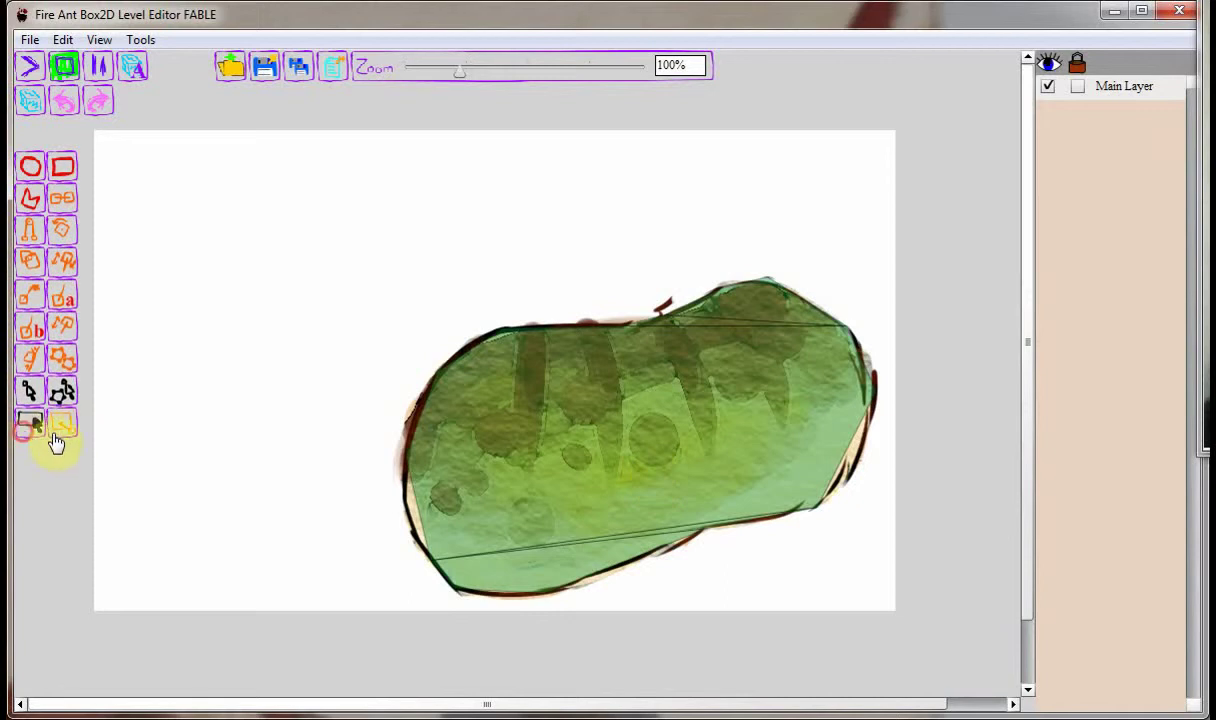
{"action": "left_click", "coordinate": [543, 435]}
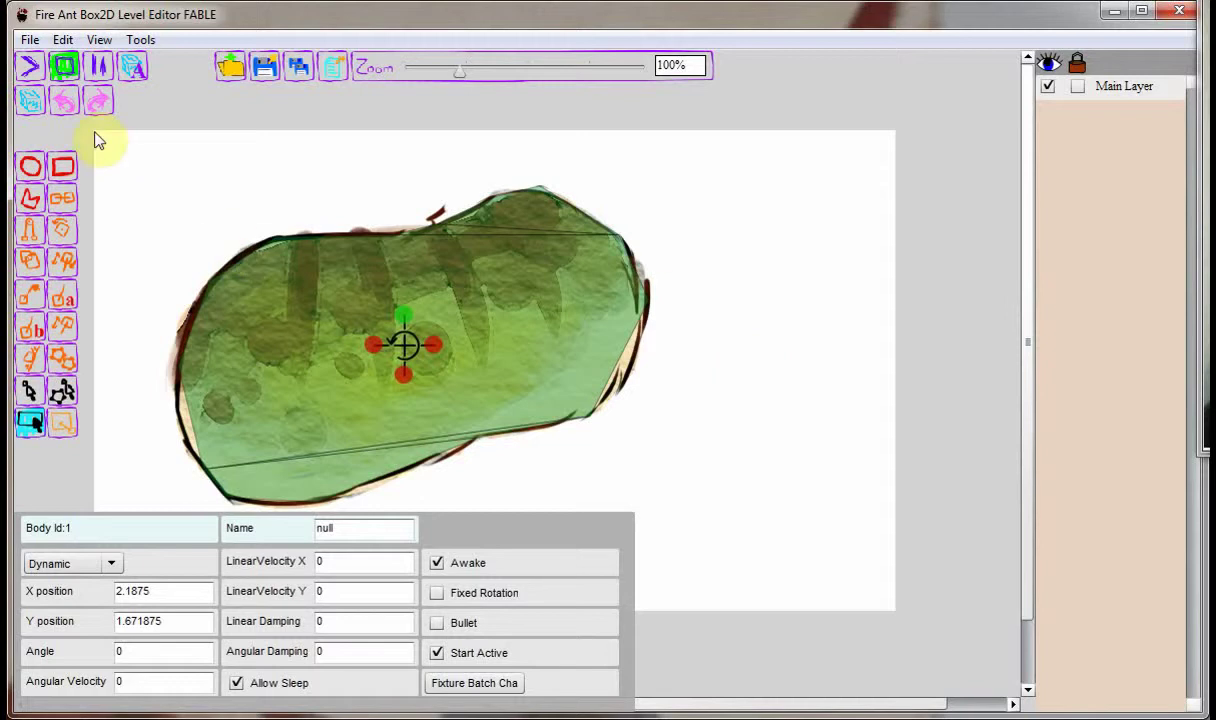
- Draw eight box bodies of varying sizes in the free area to the right of and below the torso
{"action": "left_click", "coordinate": [62, 168]}
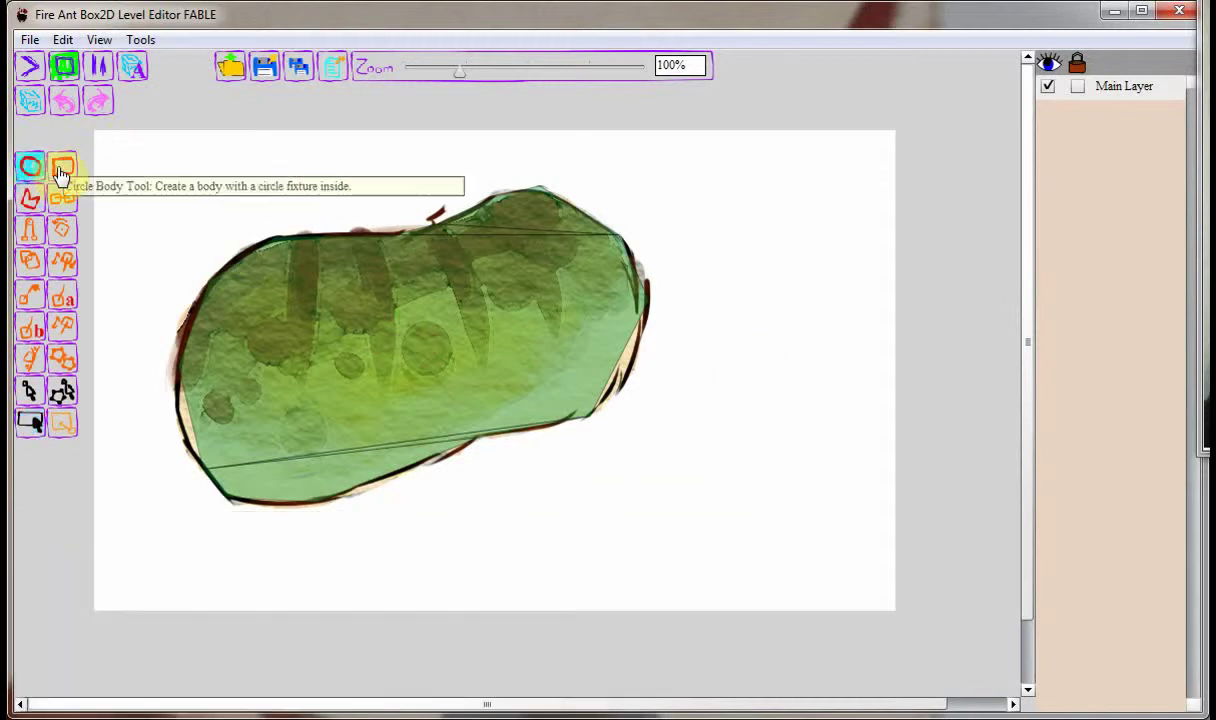
{"action": "left_click_drag", "start_coordinate": [733, 165], "coordinate": [767, 197]}
{"action": "left_click_drag", "start_coordinate": [763, 272], "coordinate": [806, 355]}
{"action": "left_click_drag", "start_coordinate": [831, 253], "coordinate": [885, 291]}
{"action": "mouse_move", "coordinate": [767, 465]}
{"action": "left_mouse_down"}
{"action": "mouse_move", "coordinate": [795, 538]}
{"action": "mouse_move", "coordinate": [790, 524]}
{"action": "left_mouse_up"}
{"action": "left_click_drag", "start_coordinate": [612, 539], "coordinate": [676, 592]}
{"action": "left_click_drag", "start_coordinate": [686, 441], "coordinate": [704, 473]}
{"action": "mouse_move", "coordinate": [806, 578]}
{"action": "left_mouse_down"}
{"action": "mouse_move", "coordinate": [853, 636]}
{"action": "mouse_move", "coordinate": [847, 625]}
{"action": "left_mouse_up"}
{"action": "left_click_drag", "start_coordinate": [866, 435], "coordinate": [939, 515]}
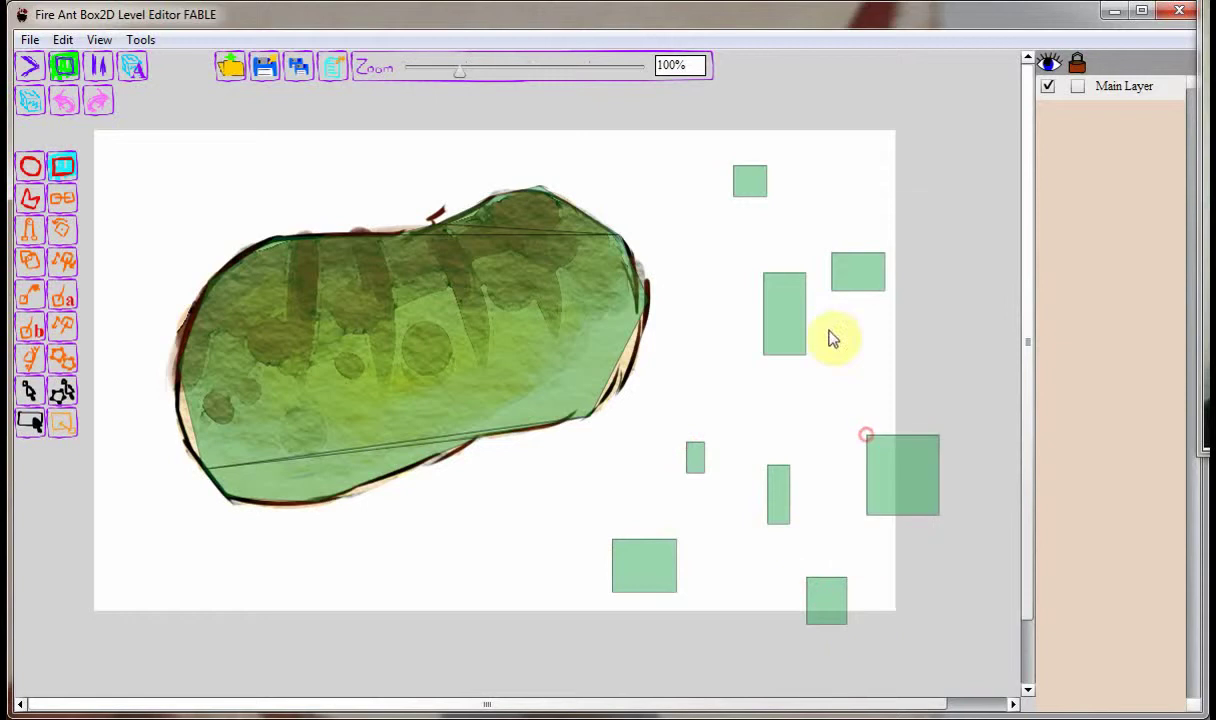
- Replace the texture of the uppermost small box body with a spotted cat leg piece from gatoprueba.png
{"action": "right_click", "coordinate": [748, 187]}
{"action": "mouse_move", "coordinate": [828, 235]}
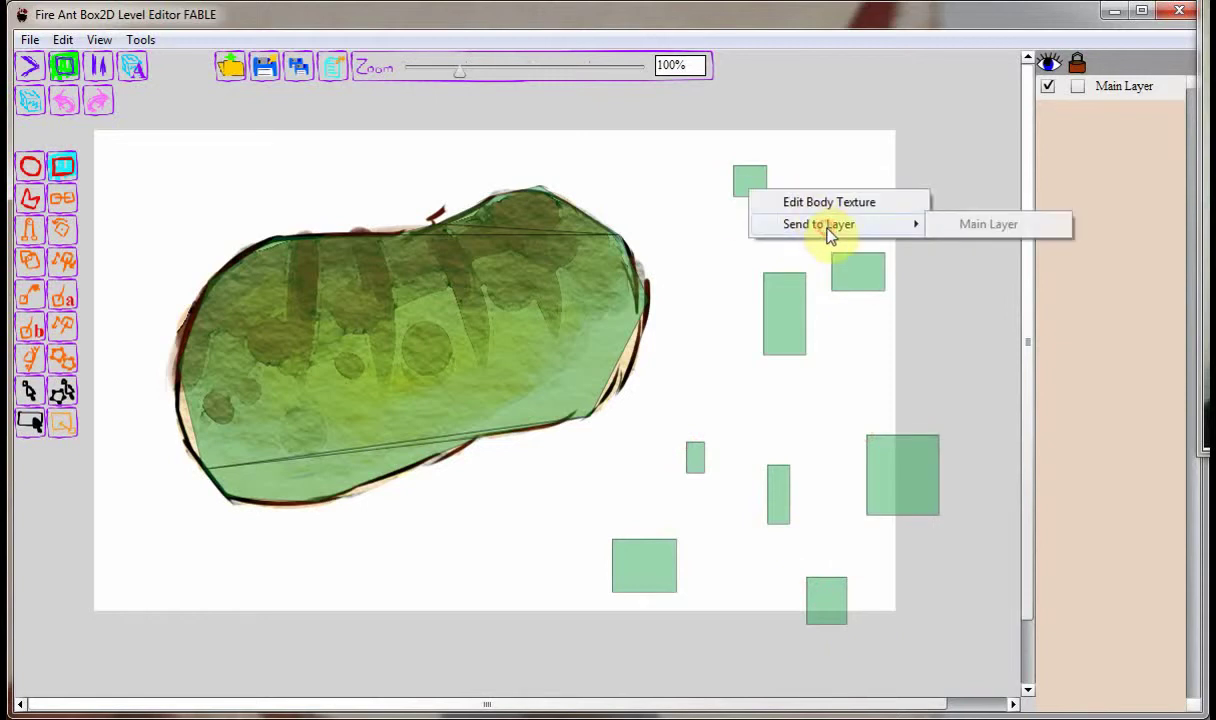
{"action": "left_click", "coordinate": [727, 201]}
{"action": "right_click", "coordinate": [758, 182]}
{"action": "left_click", "coordinate": [790, 198]}
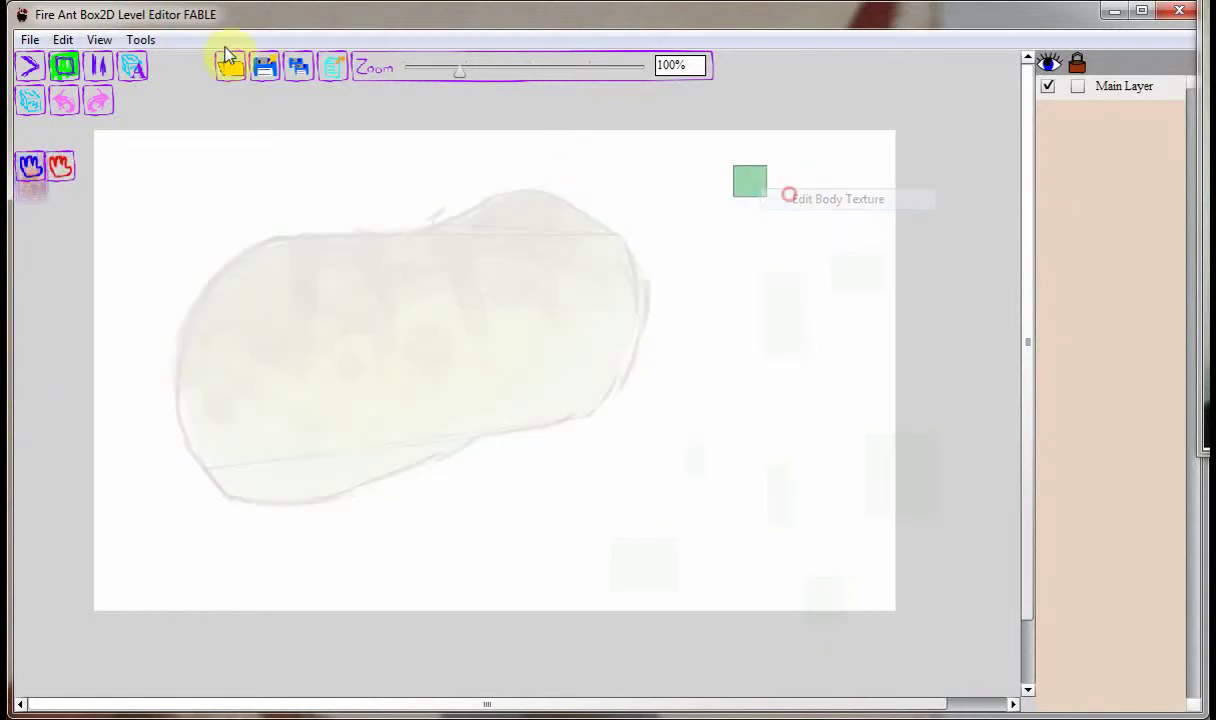
{"action": "left_click", "coordinate": [141, 39]}
{"action": "left_click", "coordinate": [195, 63]}
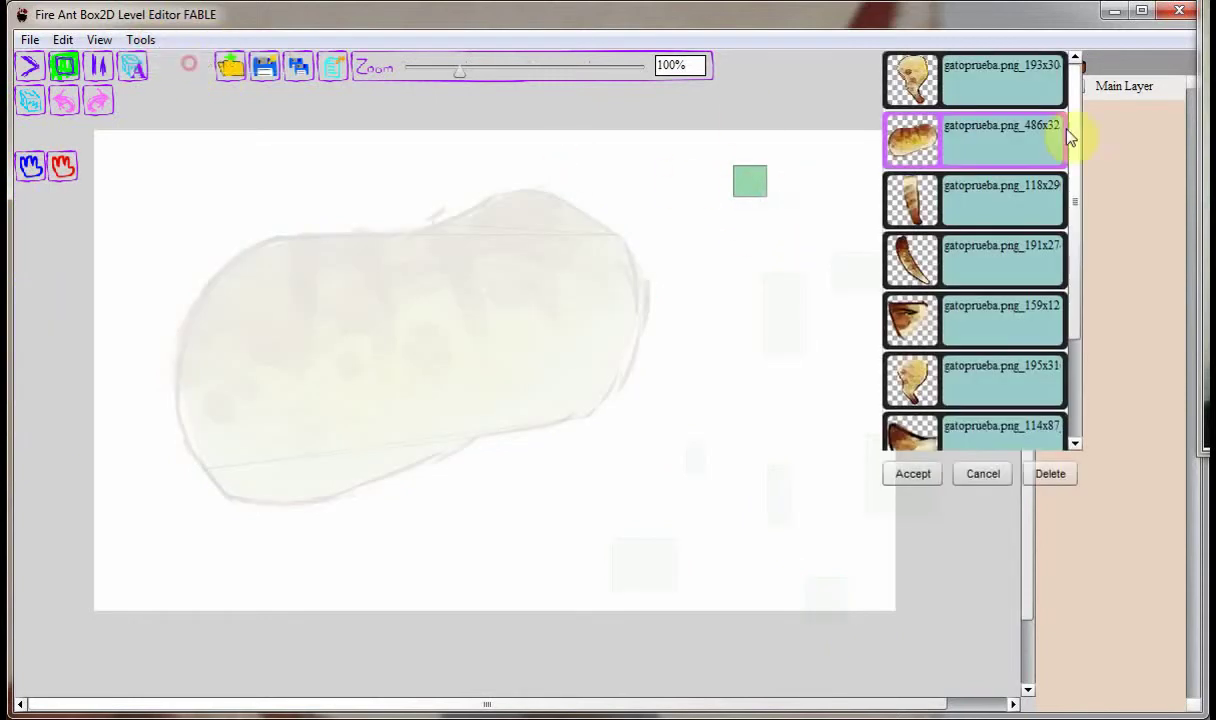
{"action": "left_click", "coordinate": [917, 81]}
{"action": "left_click", "coordinate": [961, 402]}
{"action": "left_click", "coordinate": [913, 473]}
- Trace the spotted cat leg's outline with a closed polygon fixture inside its body
{"action": "left_click", "coordinate": [740, 182]}
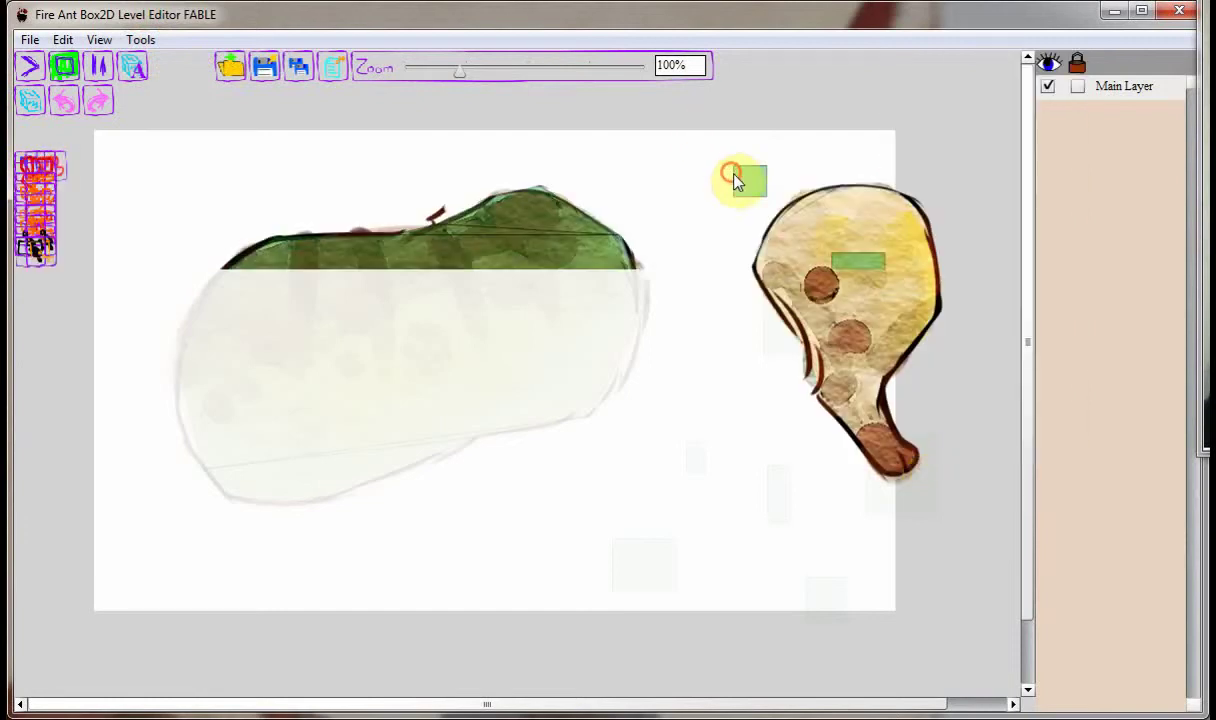
{"action": "double_click", "coordinate": [743, 186]}
{"action": "left_click", "coordinate": [30, 199]}
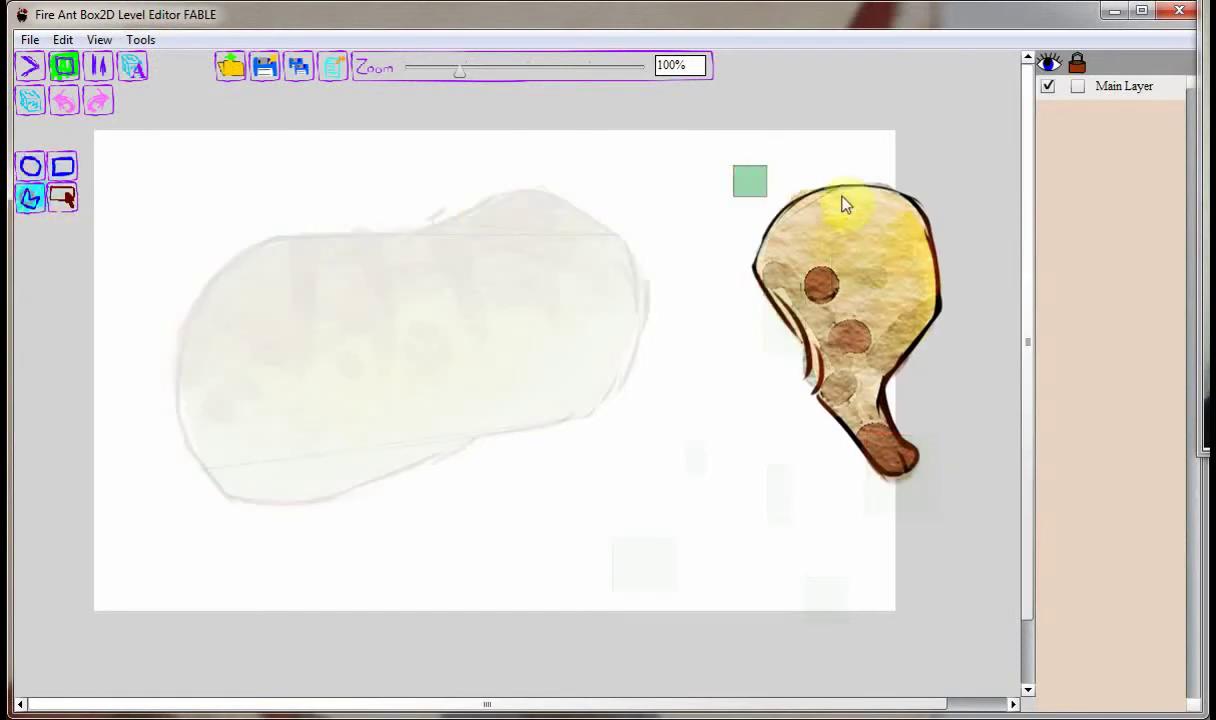
{"action": "left_click", "coordinate": [844, 190]}
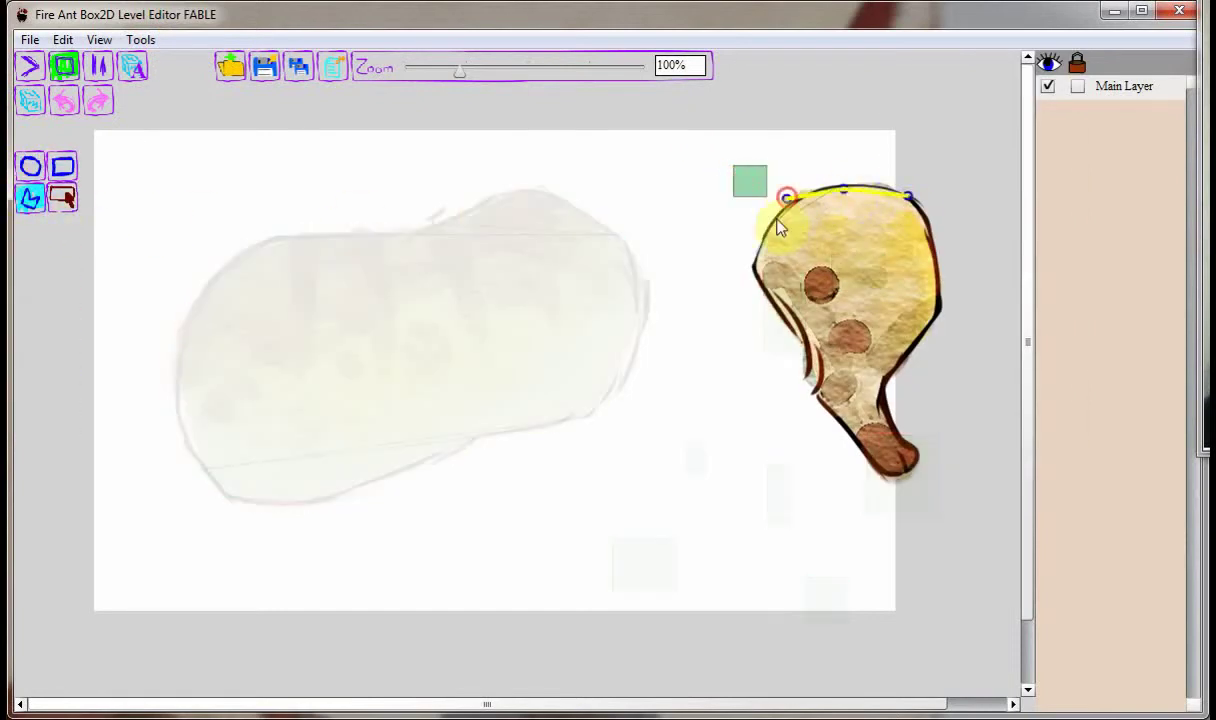
{"action": "left_click", "coordinate": [787, 197]}
{"action": "left_click", "coordinate": [753, 264]}
{"action": "left_click", "coordinate": [811, 397]}
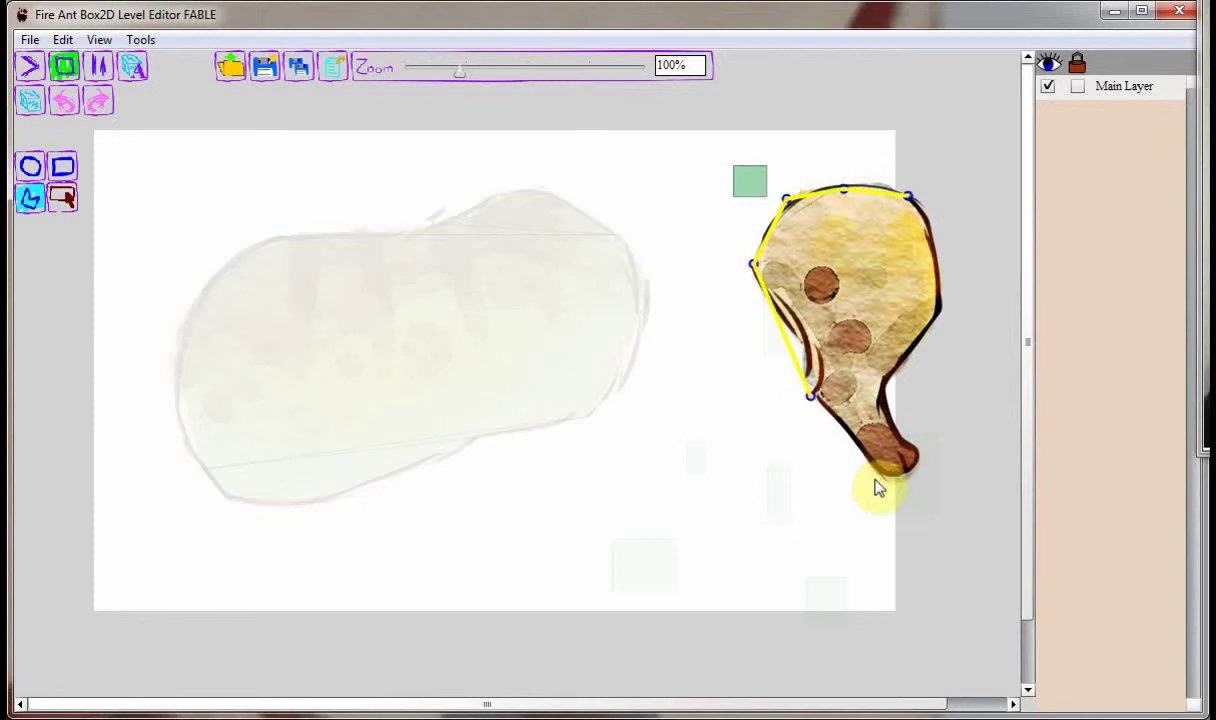
{"action": "left_click", "coordinate": [887, 475]}
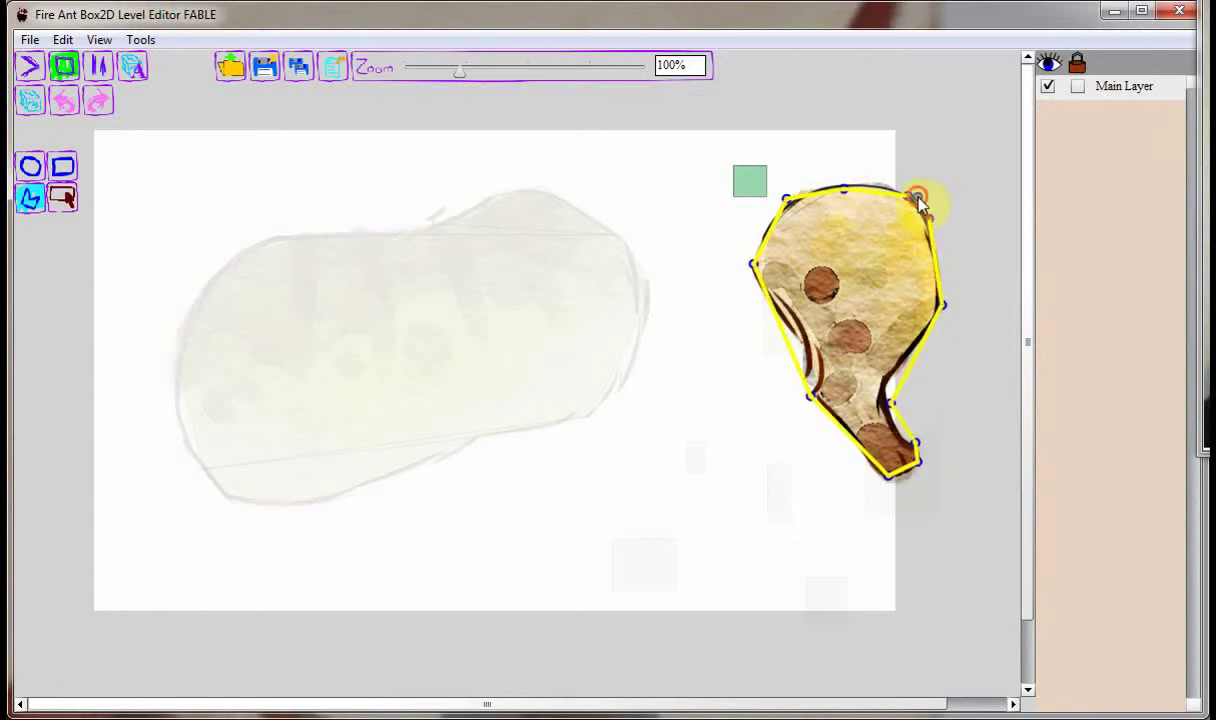
{"action": "left_click", "coordinate": [844, 190]}
- Delete the original small box fixture from the cat leg's body and leave fixture editing
{"action": "left_click", "coordinate": [62, 197]}
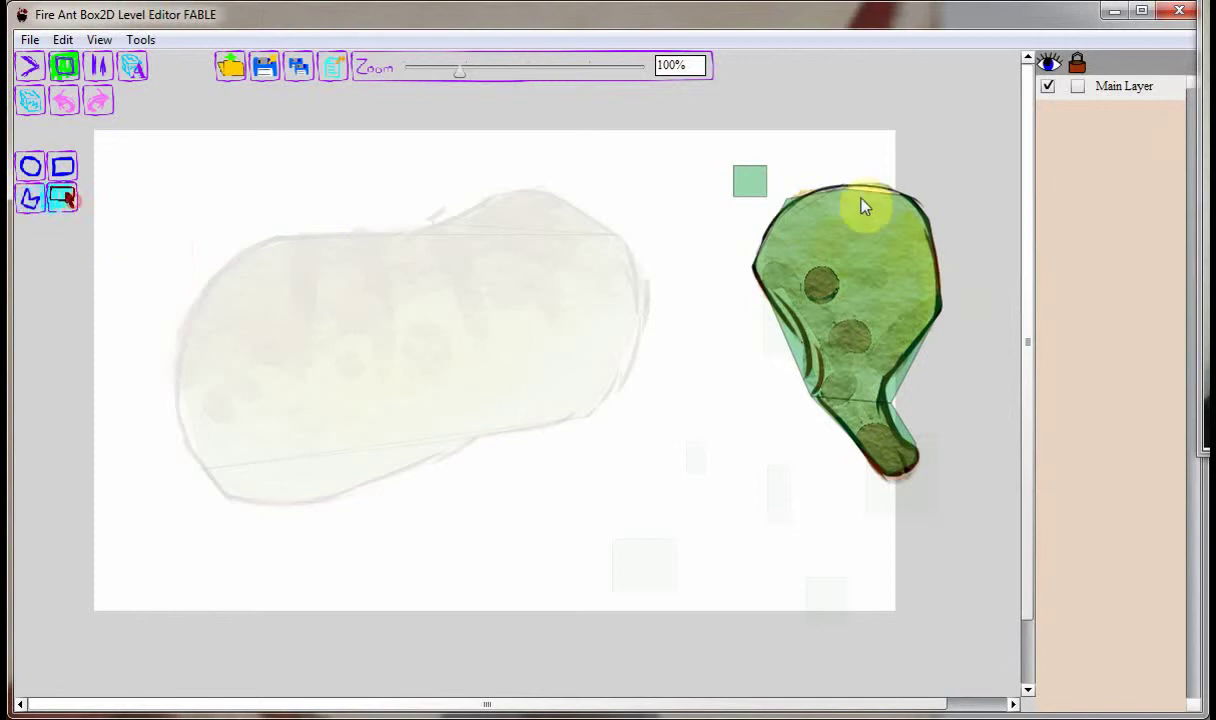
{"action": "left_click", "coordinate": [748, 182]}
{"action": "key", "text": "Delete"}
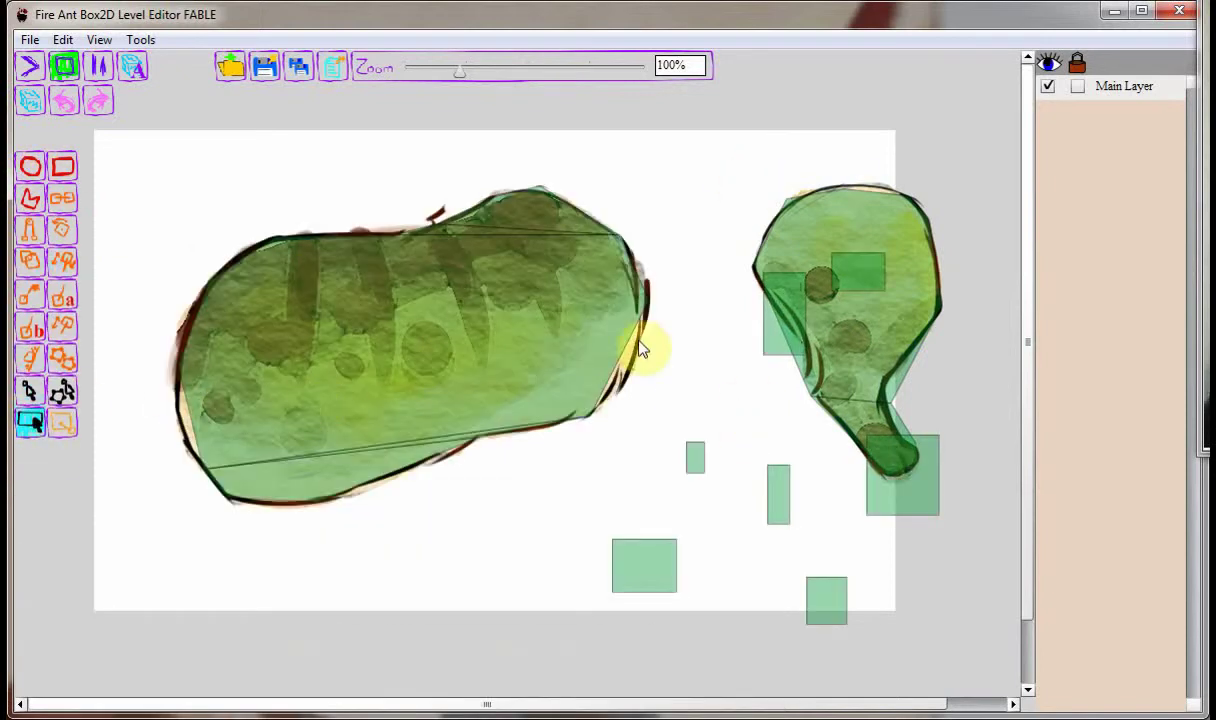
- Move the spotted leg body onto the middle of the torso and give the box body below the torso's right end the striped leg texture
{"action": "left_click_drag", "start_coordinate": [833, 228], "coordinate": [365, 205]}
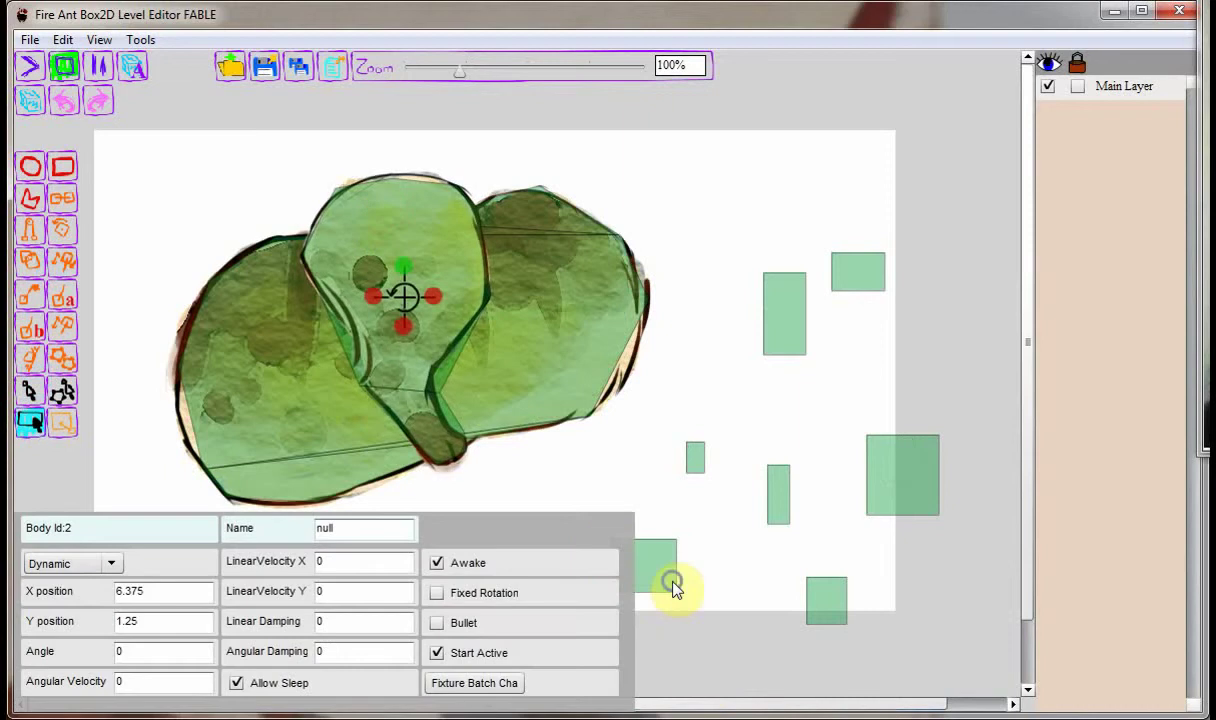
{"action": "right_click", "coordinate": [673, 588]}
{"action": "left_click", "coordinate": [714, 598]}
{"action": "left_click", "coordinate": [142, 41]}
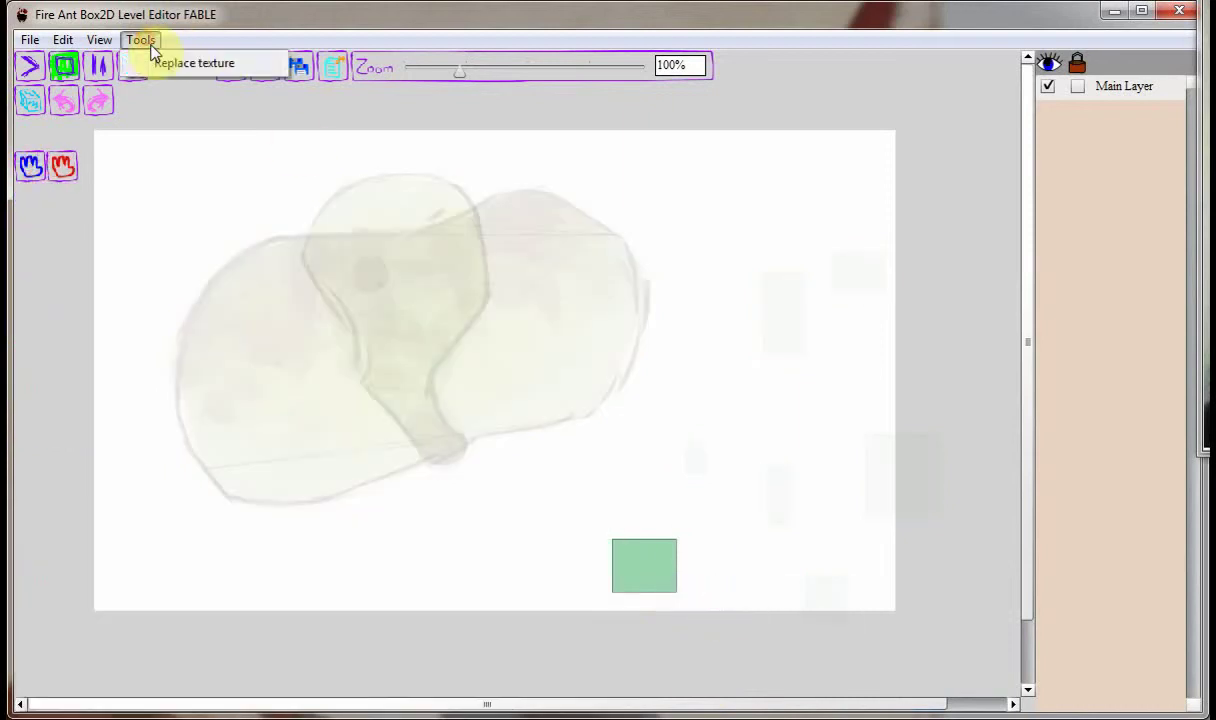
{"action": "left_click", "coordinate": [165, 62]}
{"action": "left_click", "coordinate": [948, 197]}
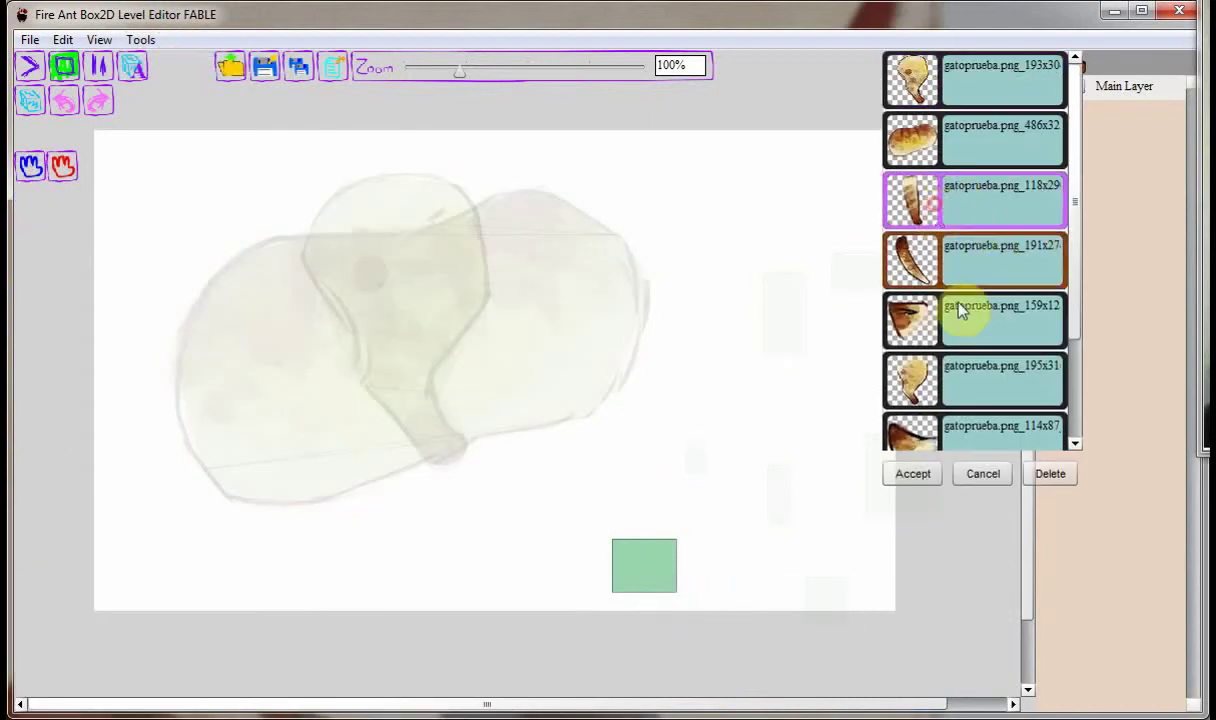
{"action": "left_click", "coordinate": [913, 473]}
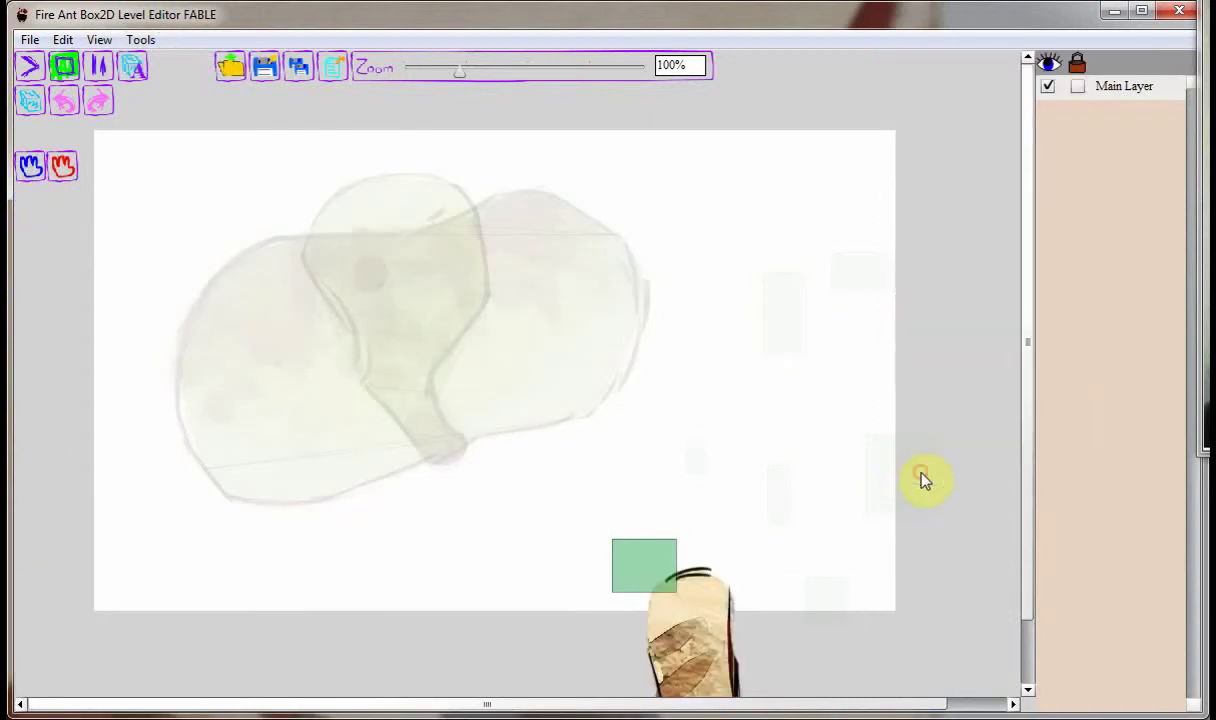
{"action": "left_click", "coordinate": [413, 473]}
- Place the striped leg body at the torso's right end and trace the leg's outline with a closed polygon fixture
{"action": "left_click", "coordinate": [28, 422]}
{"action": "left_click_drag", "start_coordinate": [684, 598], "coordinate": [589, 322]}
{"action": "double_click", "coordinate": [589, 322]}
{"action": "left_click", "coordinate": [40, 222]}
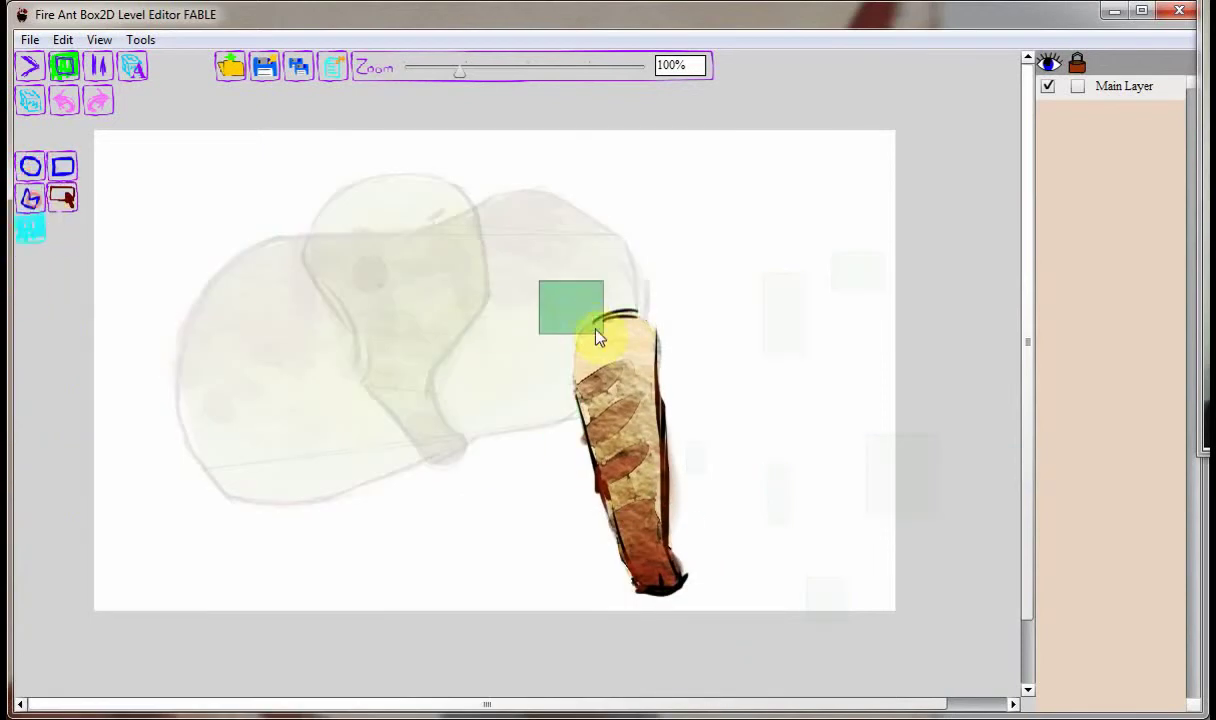
{"action": "left_click", "coordinate": [573, 329]}
{"action": "left_click", "coordinate": [573, 383]}
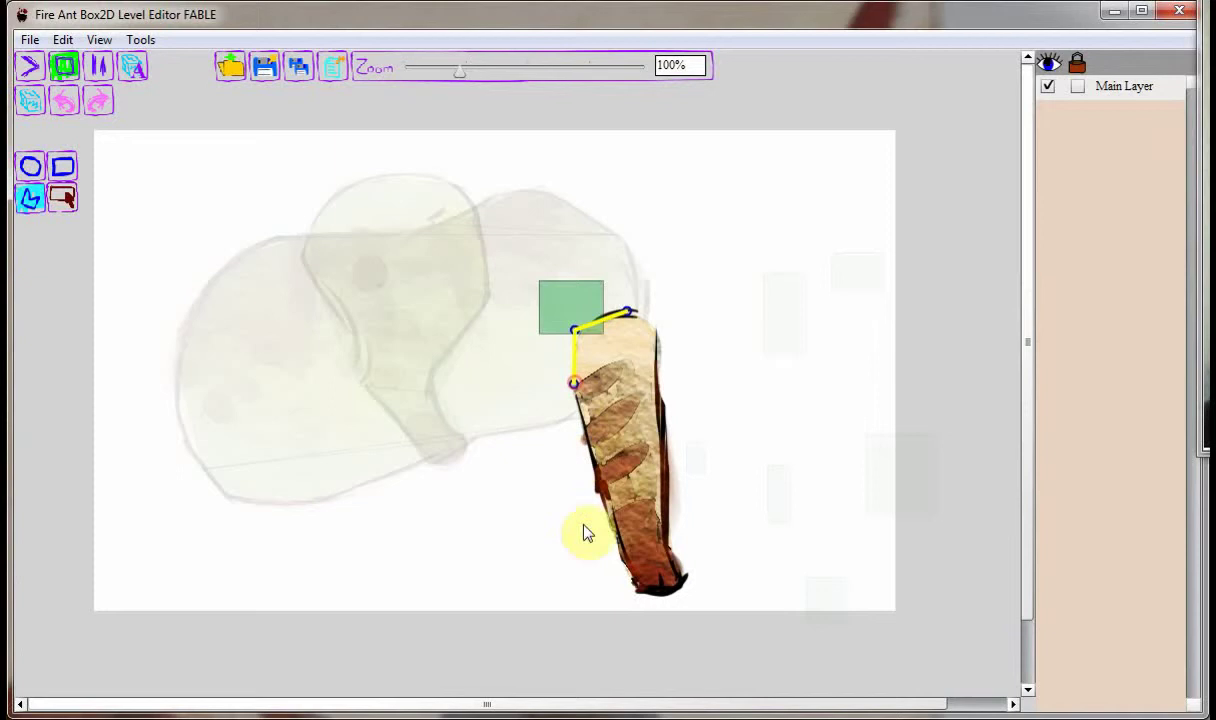
{"action": "left_click", "coordinate": [637, 590]}
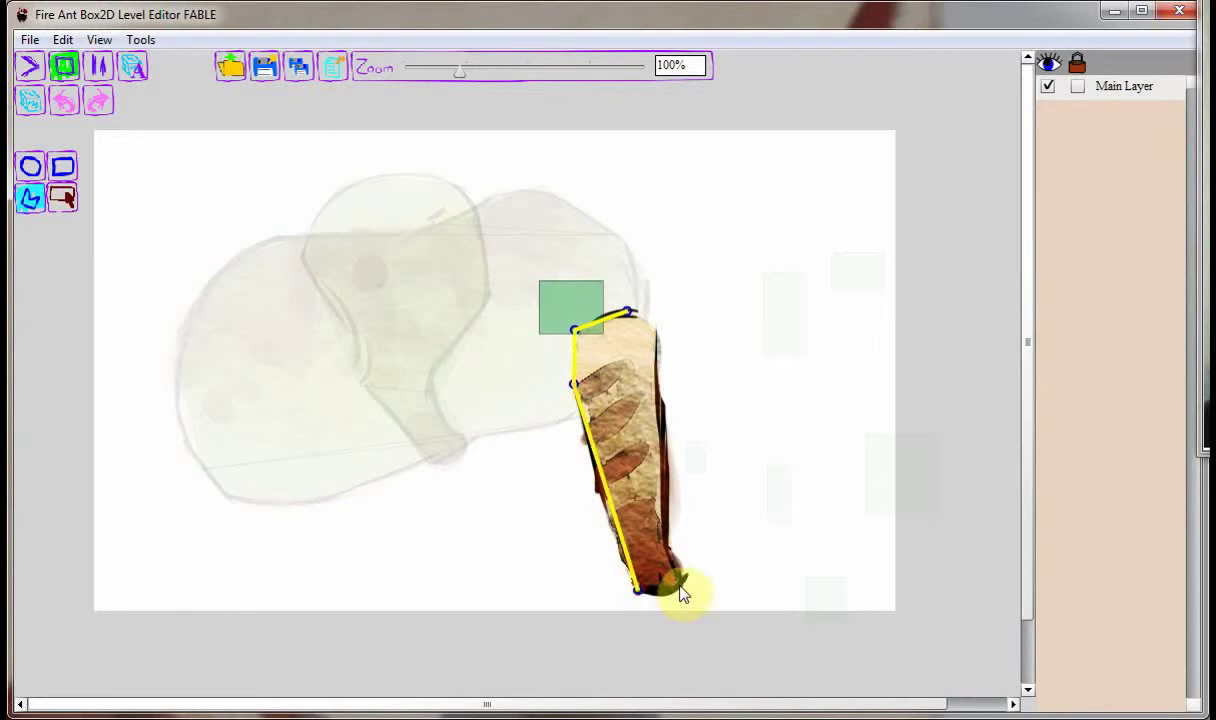
{"action": "left_click", "coordinate": [674, 556]}
{"action": "left_click", "coordinate": [630, 314]}
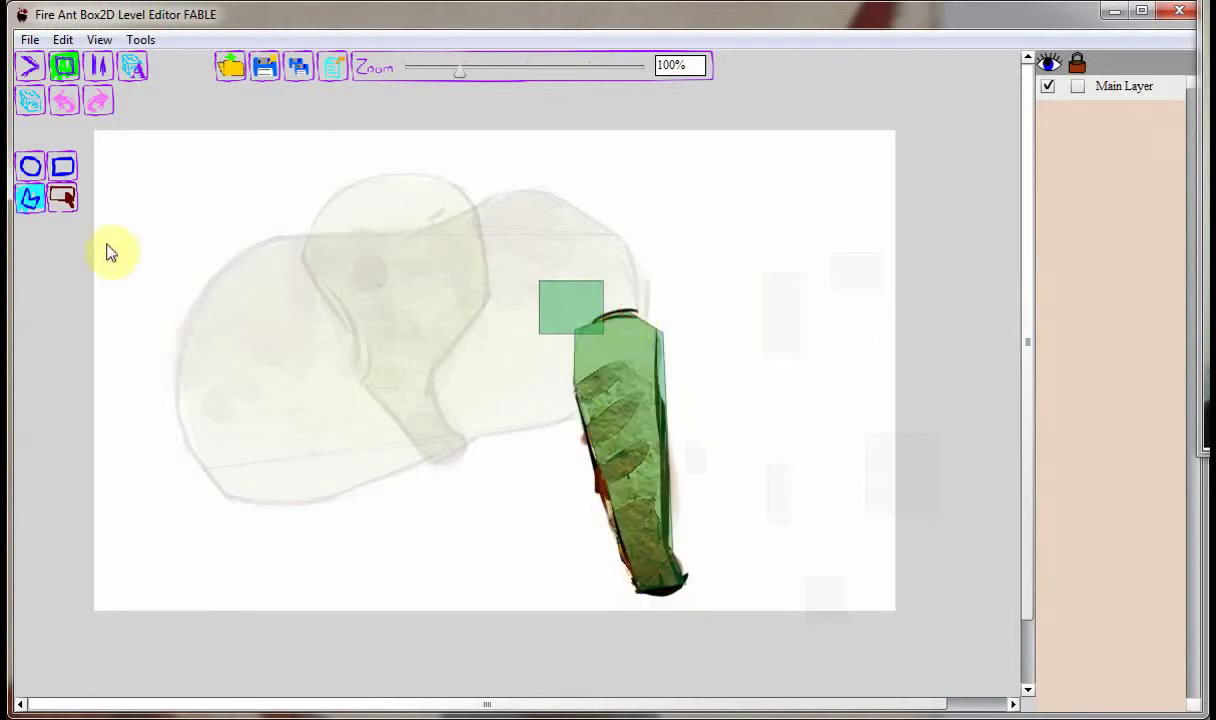
- Delete the original box fixture from the striped leg's body and leave fixture editing
{"action": "left_click", "coordinate": [68, 202]}
{"action": "left_click", "coordinate": [558, 310]}
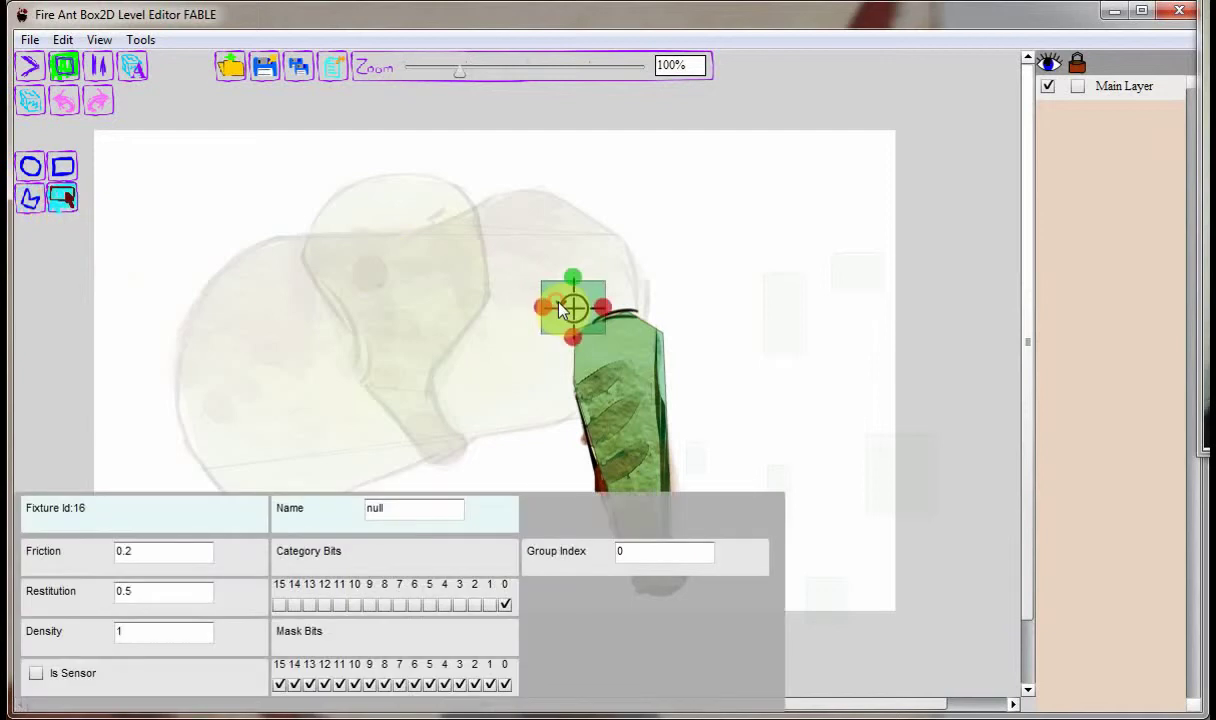
{"action": "key", "text": "Escape"}
{"action": "key", "text": "Escape"}
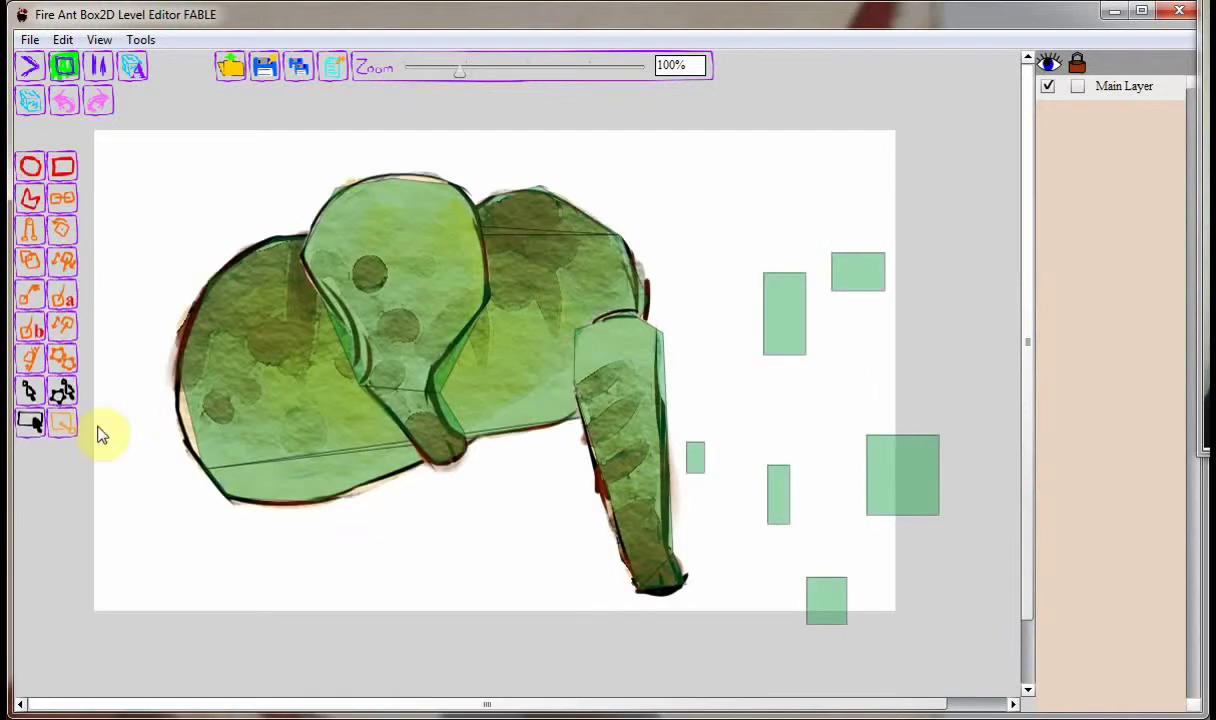
- Replace the texture of the tall box body right of the torso with the curved tail piece from gatoprueba.png
{"action": "left_click", "coordinate": [29, 421]}
{"action": "right_click", "coordinate": [796, 319]}
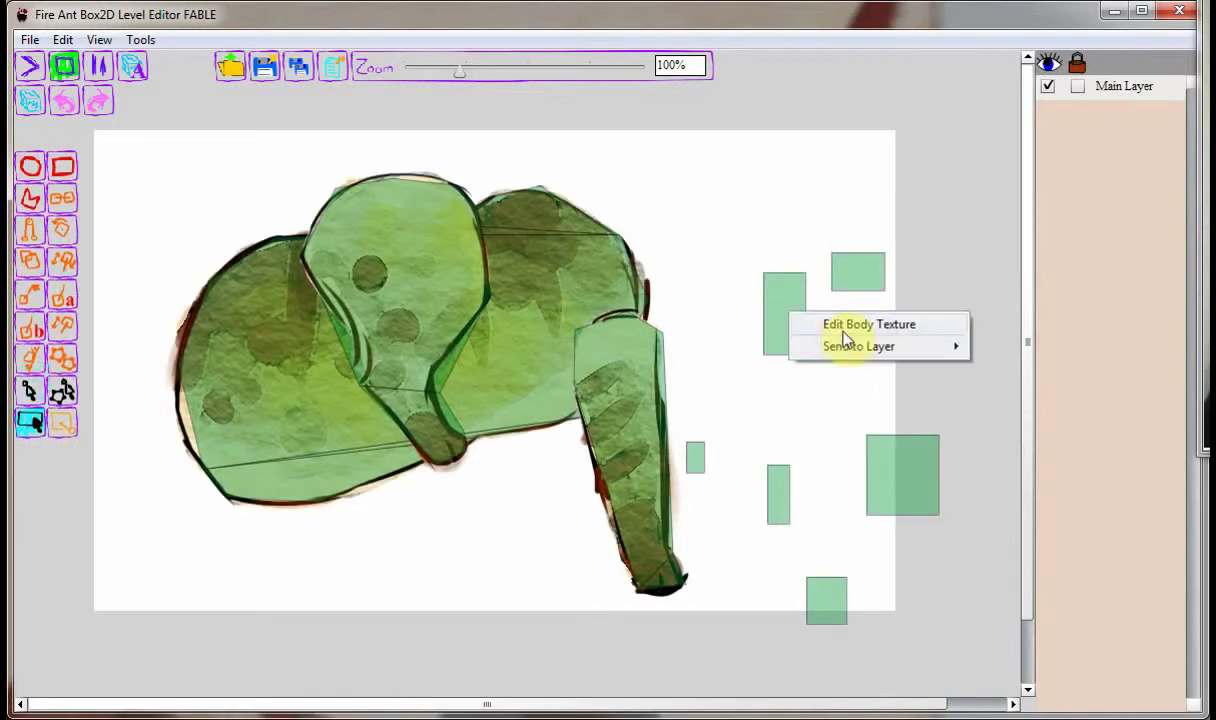
{"action": "left_click", "coordinate": [845, 325]}
{"action": "left_click", "coordinate": [140, 40]}
{"action": "left_click", "coordinate": [196, 64]}
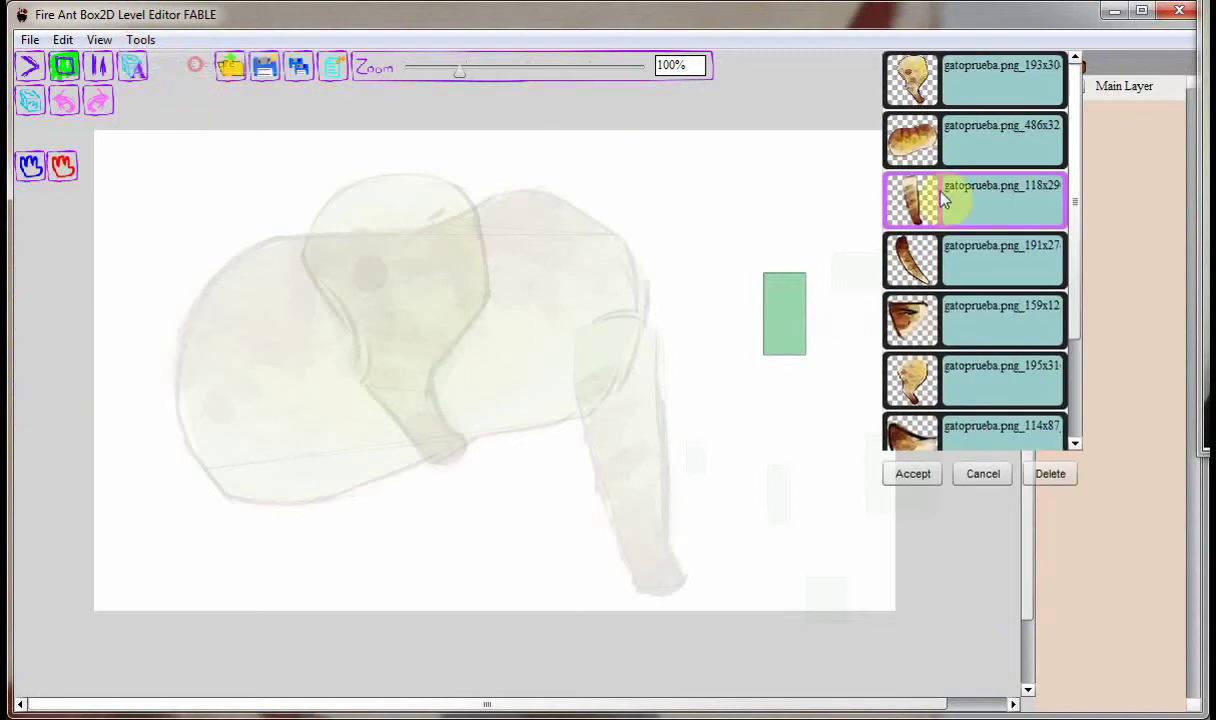
{"action": "left_click", "coordinate": [936, 284]}
{"action": "left_click", "coordinate": [913, 474]}
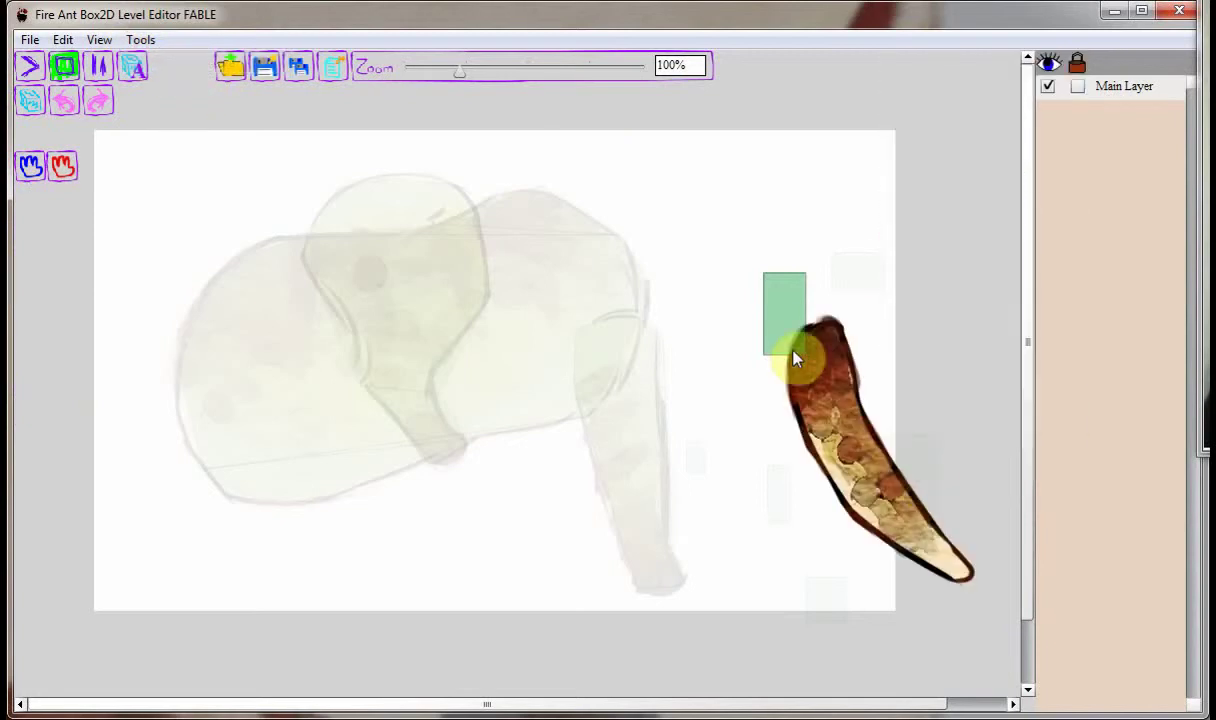
- Trace the curved tail's outline with a closed polygon fixture inside its body
{"action": "left_click", "coordinate": [786, 311]}
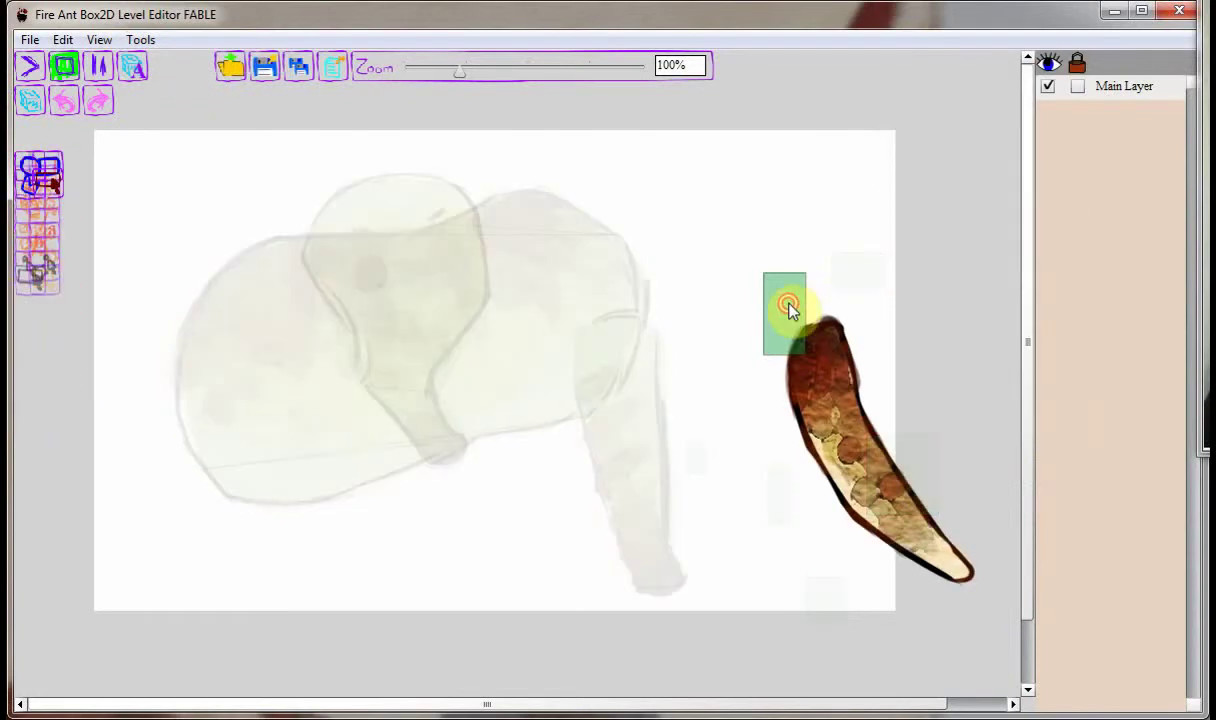
{"action": "left_click", "coordinate": [30, 198]}
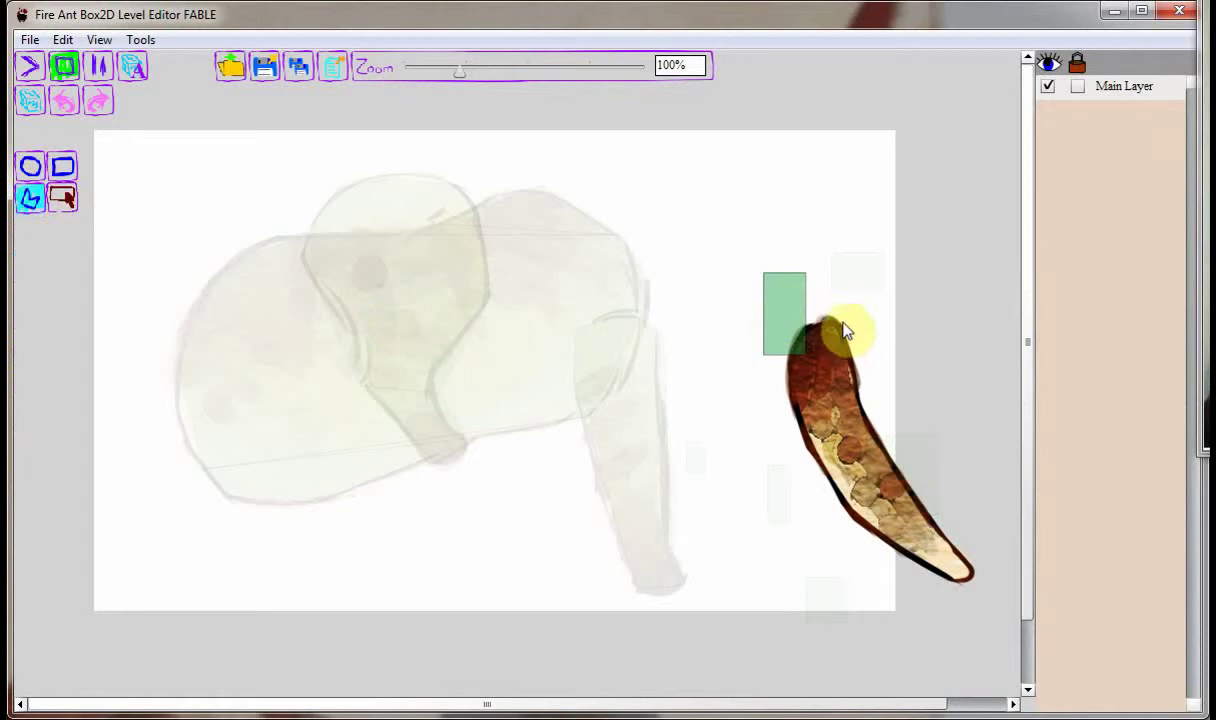
{"action": "left_click", "coordinate": [837, 321]}
{"action": "left_click", "coordinate": [805, 322]}
{"action": "left_click", "coordinate": [785, 360]}
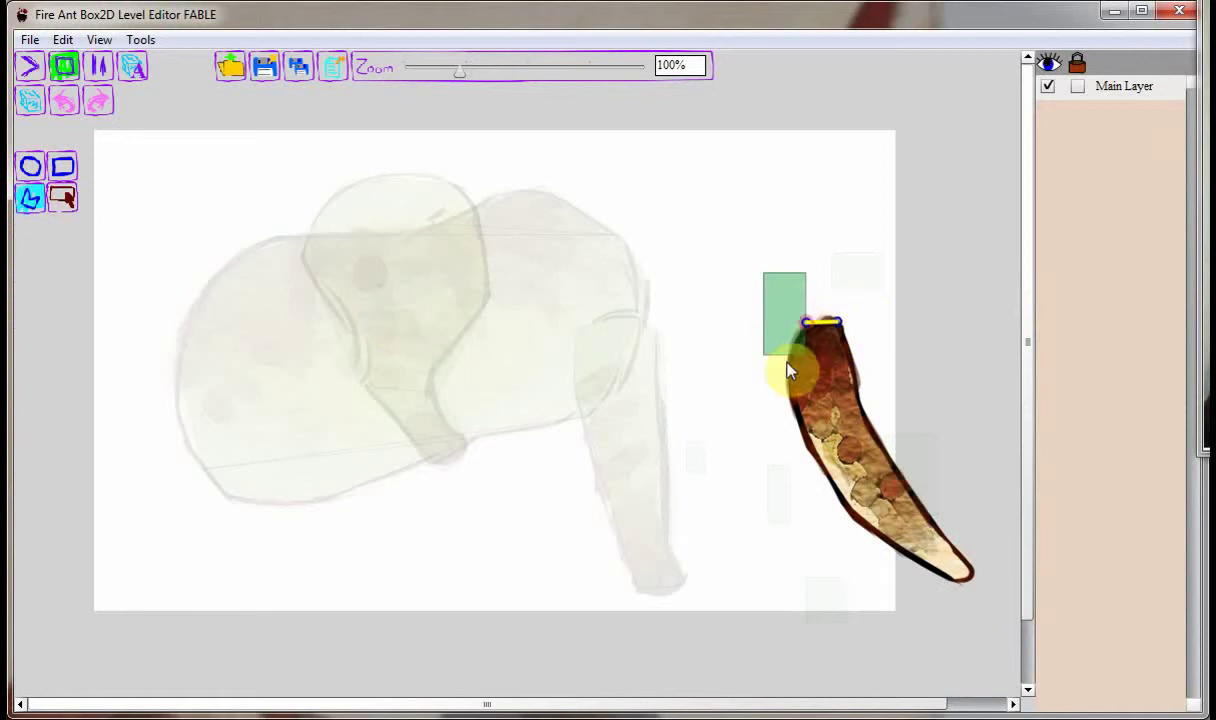
{"action": "left_click", "coordinate": [850, 518]}
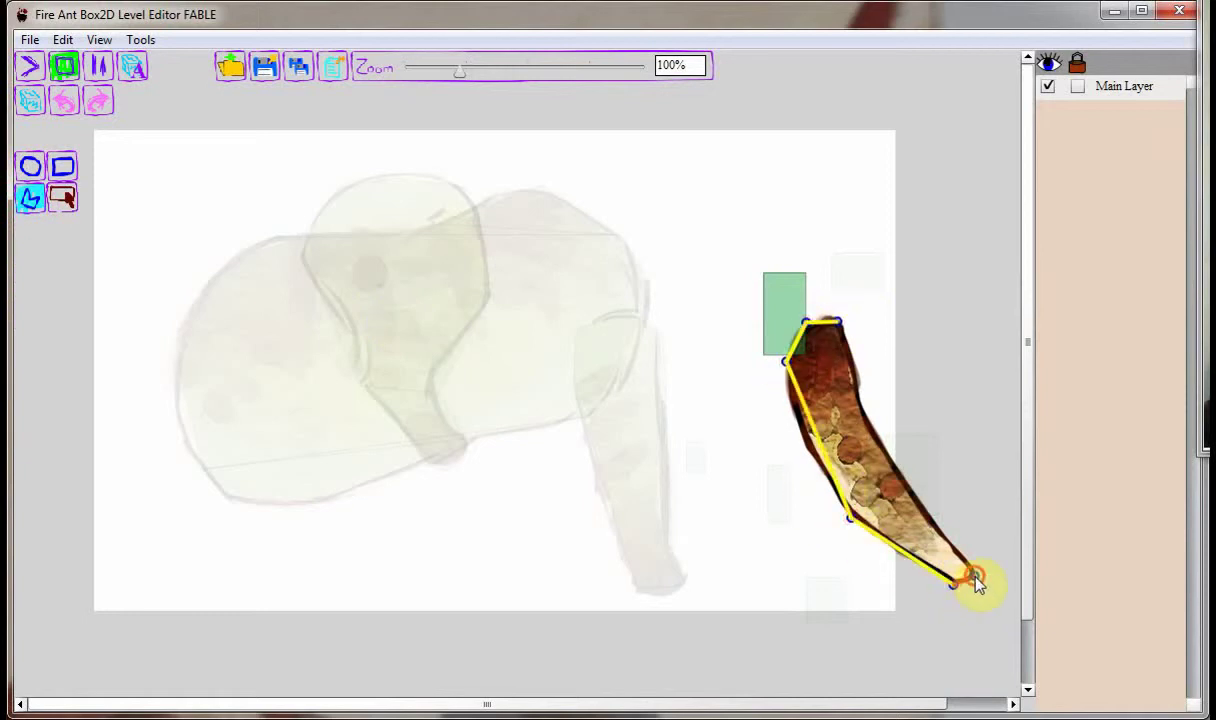
{"action": "left_click", "coordinate": [836, 323]}
- Delete the original tall box fixture from the tail's body and leave fixture editing
{"action": "left_click", "coordinate": [62, 197]}
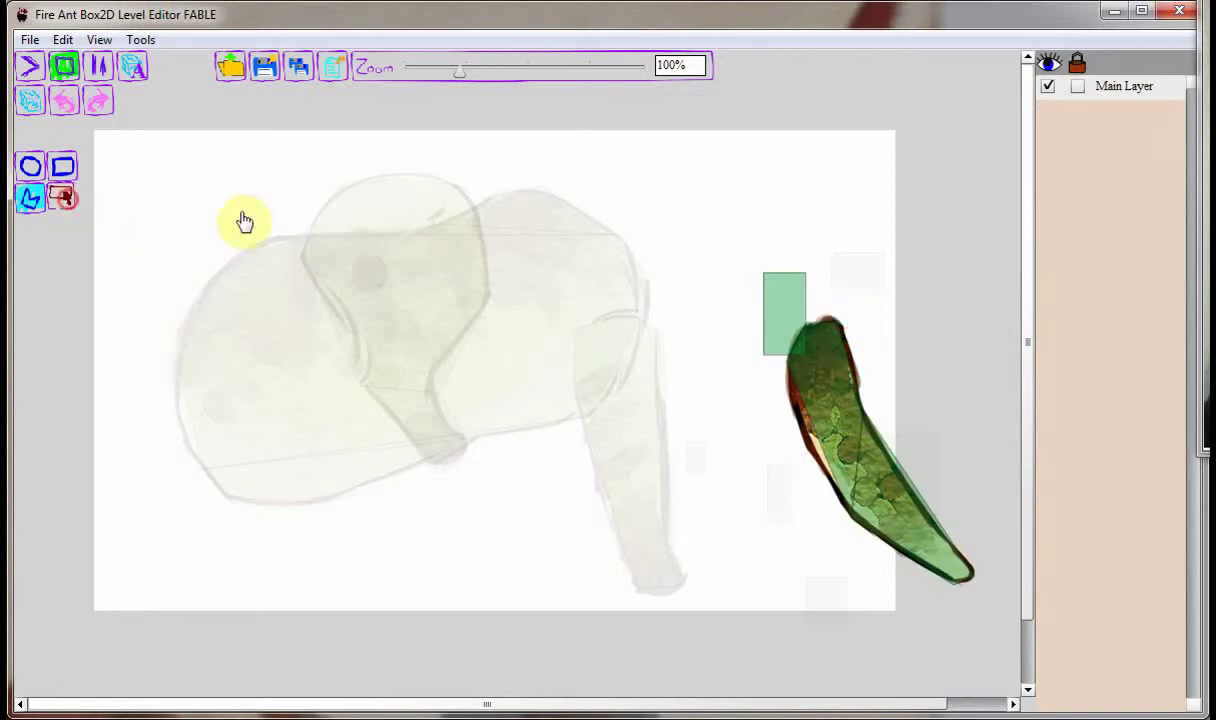
{"action": "left_click", "coordinate": [770, 312]}
{"action": "key", "text": "Delete"}
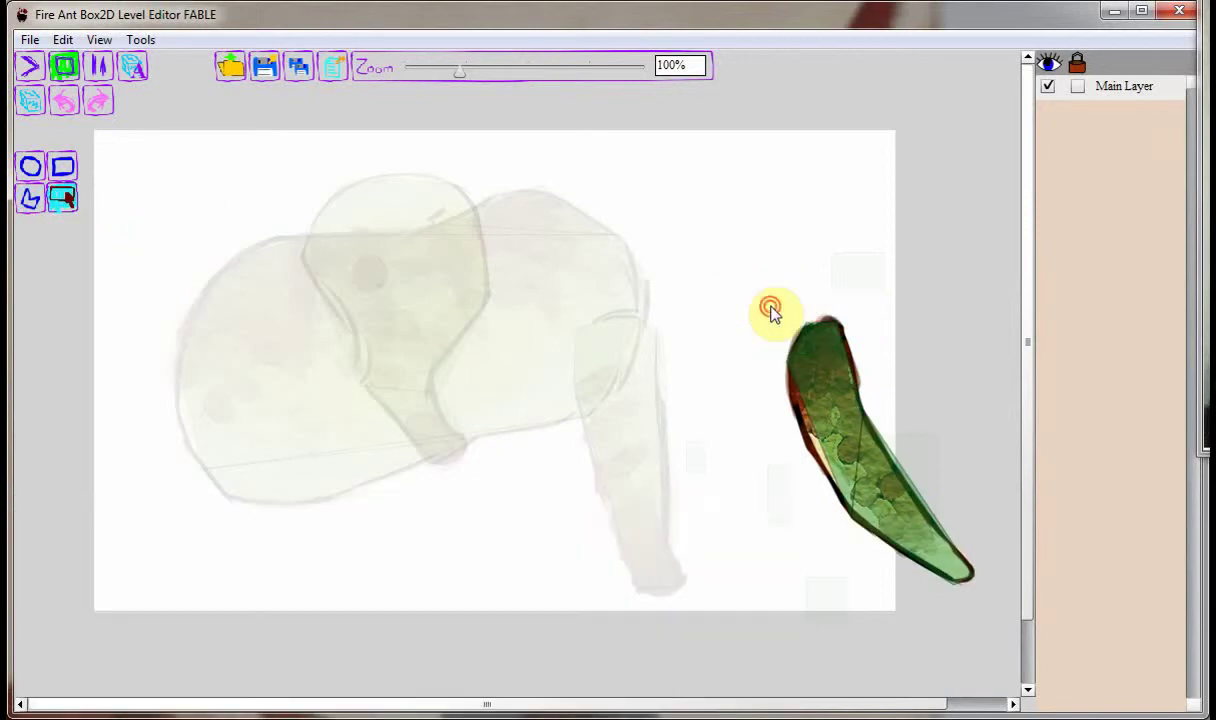
{"action": "left_click", "coordinate": [770, 312]}
- Replace the texture of the small box body above the tail with the face piece showing an eye from gatoprueba.png
{"action": "left_click", "coordinate": [38, 424]}
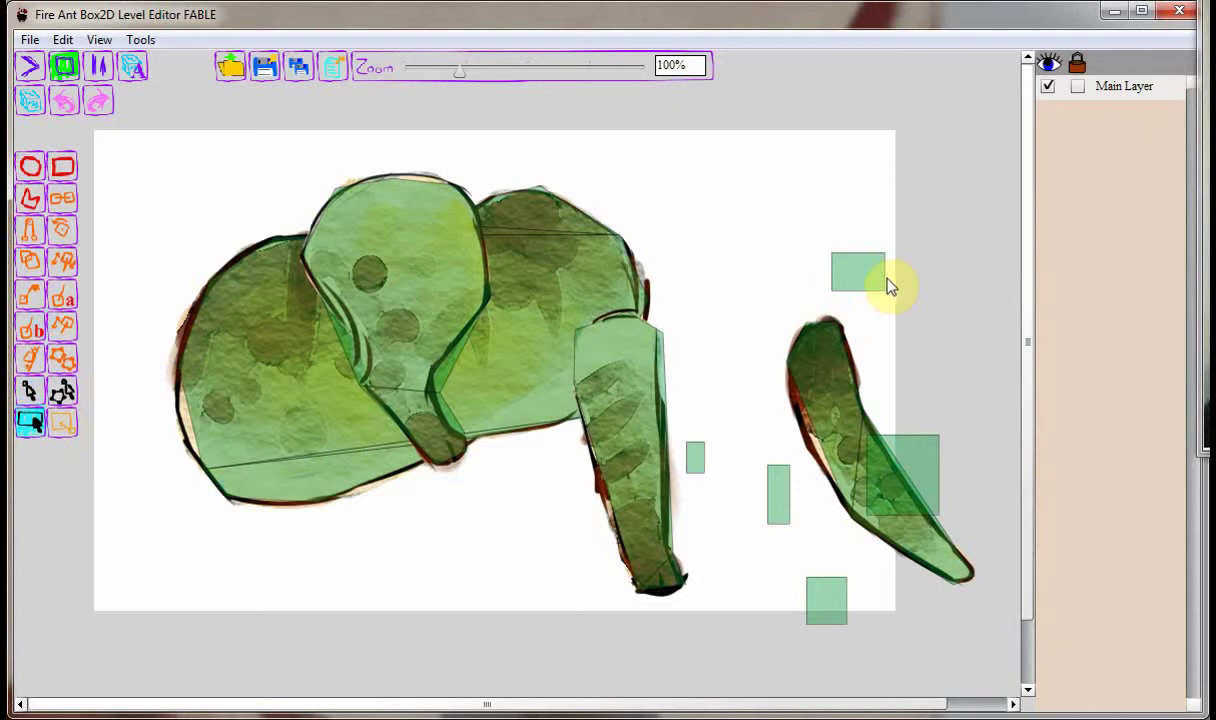
{"action": "left_click", "coordinate": [878, 281]}
{"action": "left_click", "coordinate": [140, 39]}
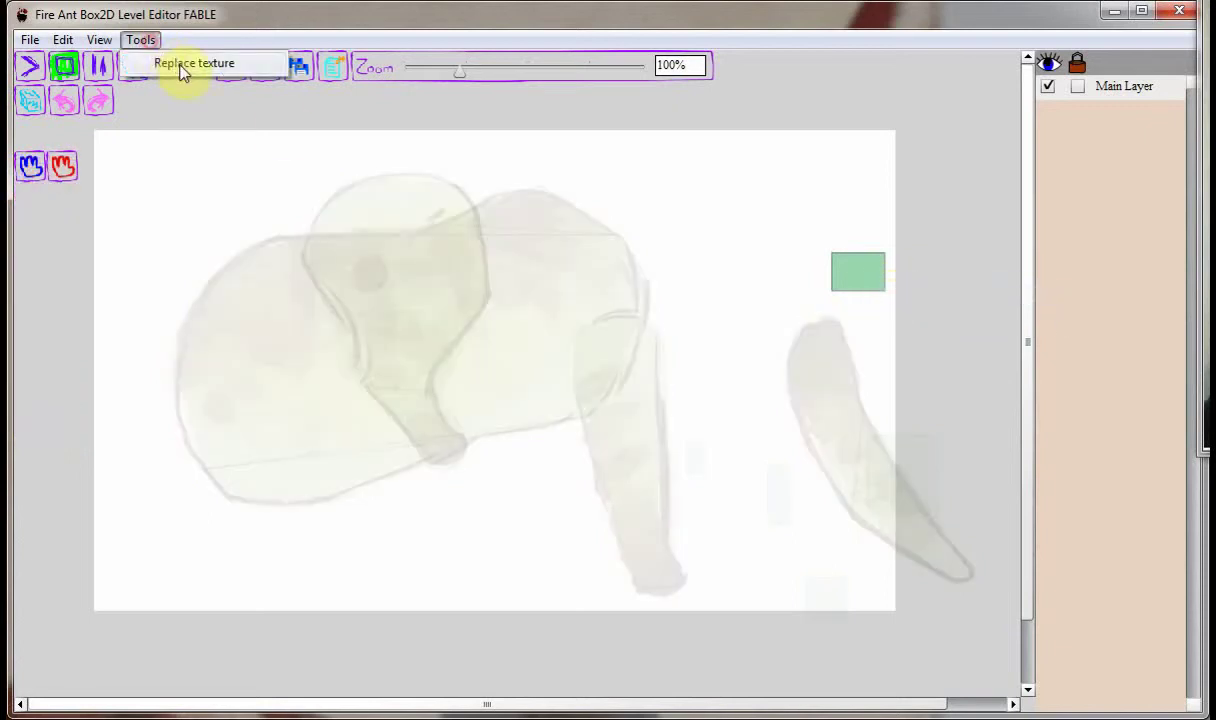
{"action": "left_click", "coordinate": [190, 63]}
{"action": "left_click", "coordinate": [905, 320]}
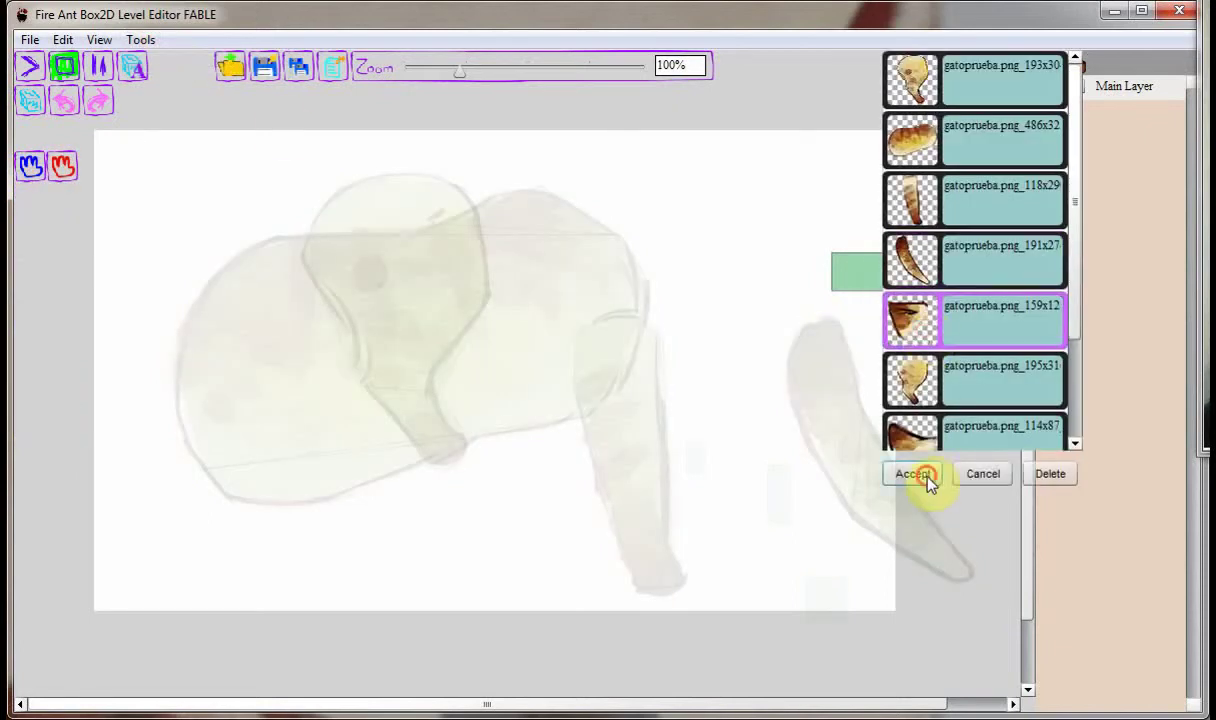
{"action": "left_click", "coordinate": [925, 476]}
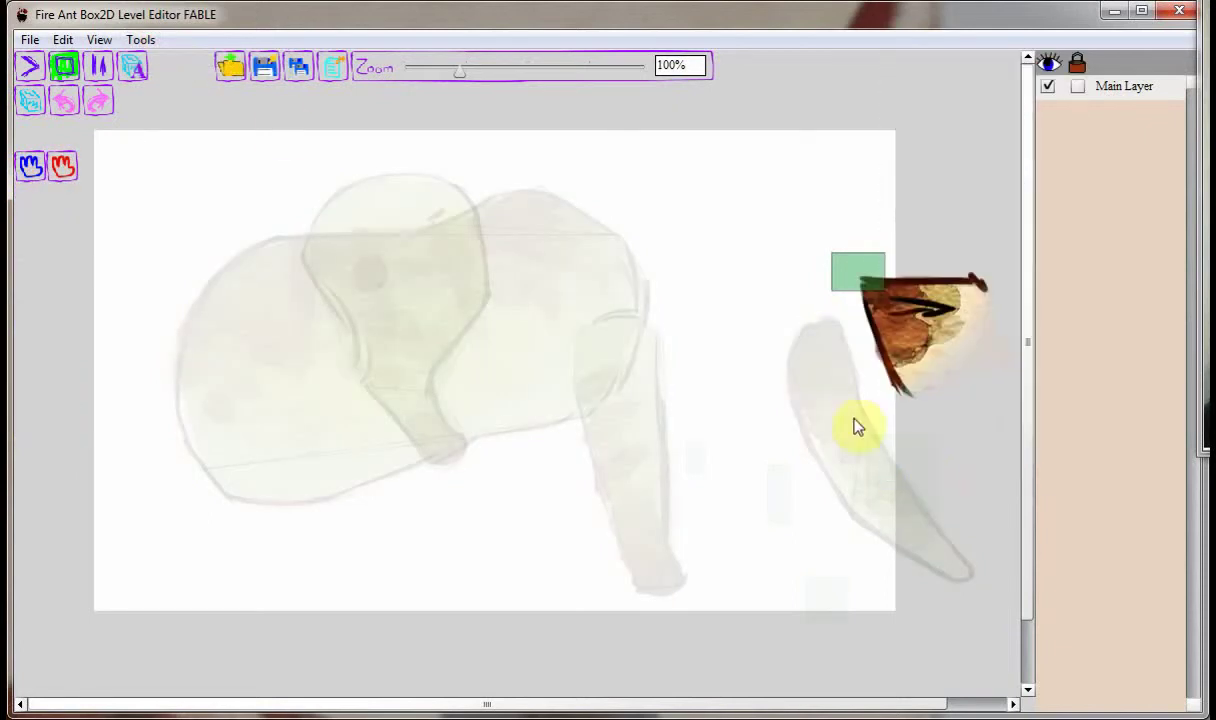
- Trace the face piece's outline with a closed four-sided polygon fixture inside its body
{"action": "left_click", "coordinate": [864, 282]}
{"action": "left_click", "coordinate": [860, 280]}
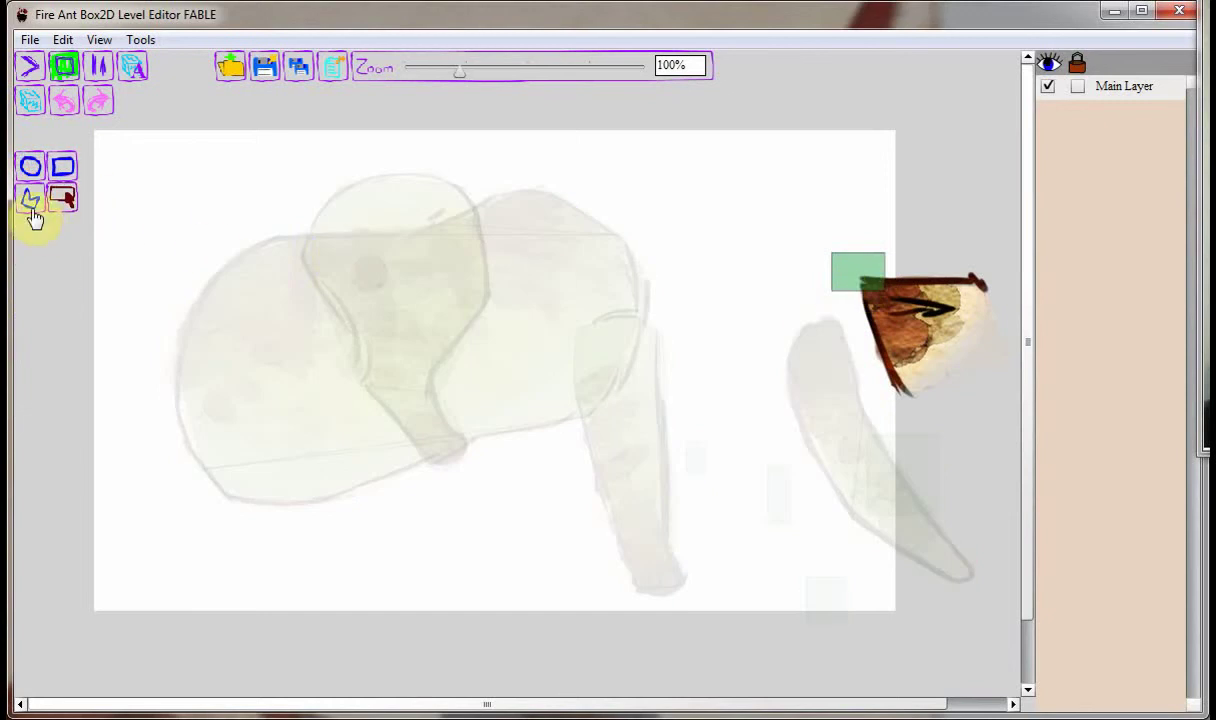
{"action": "left_click", "coordinate": [31, 206]}
{"action": "left_click", "coordinate": [860, 278]}
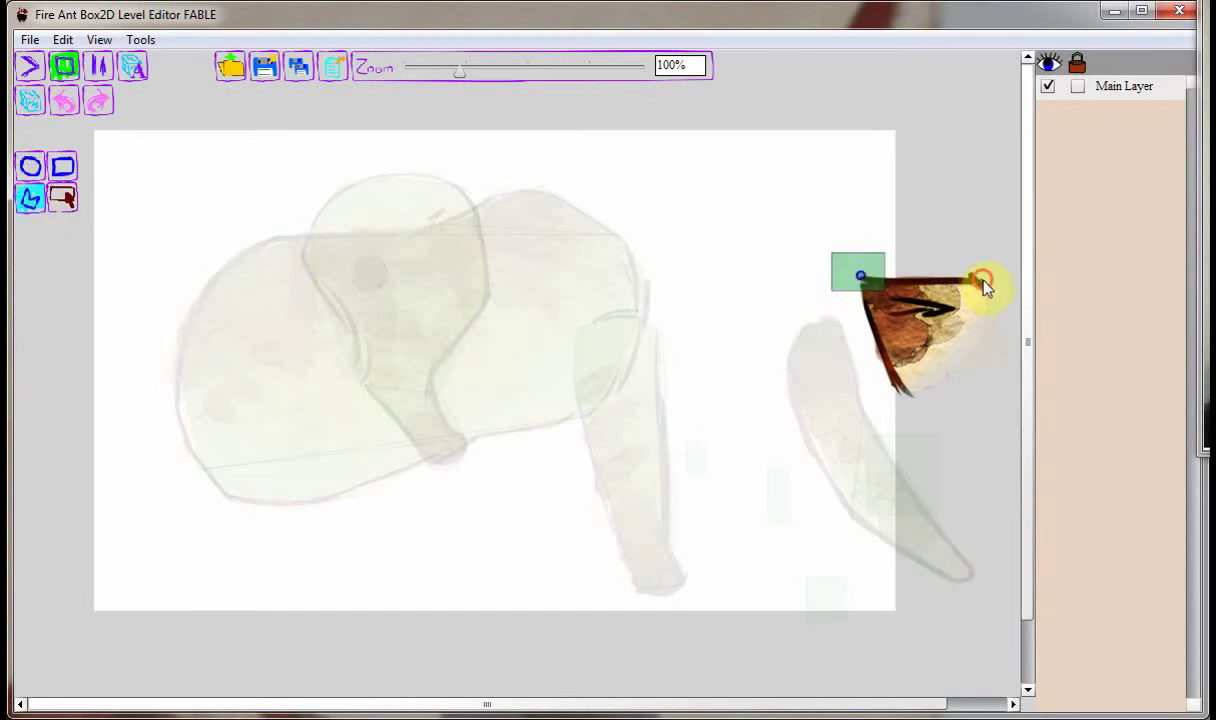
{"action": "left_click", "coordinate": [980, 280]}
{"action": "left_click", "coordinate": [979, 361]}
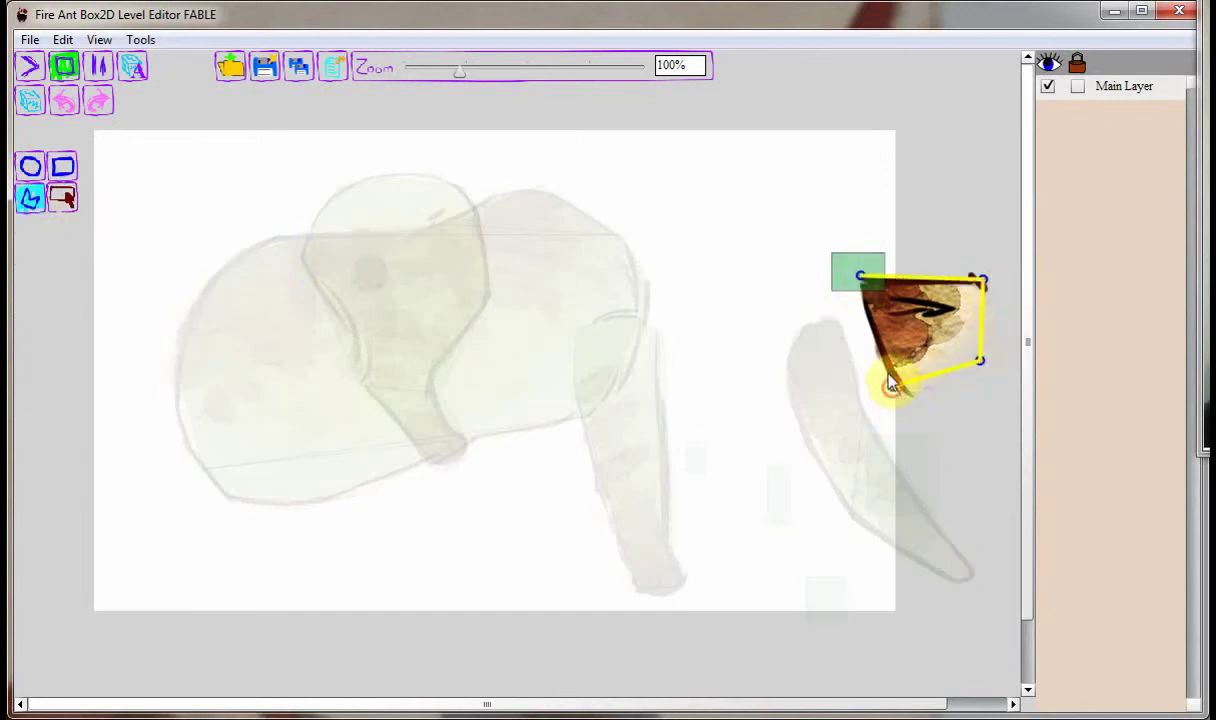
{"action": "left_click", "coordinate": [860, 276]}
- Delete the original small box fixture from the face piece's body and leave fixture editing
{"action": "left_click", "coordinate": [62, 197]}
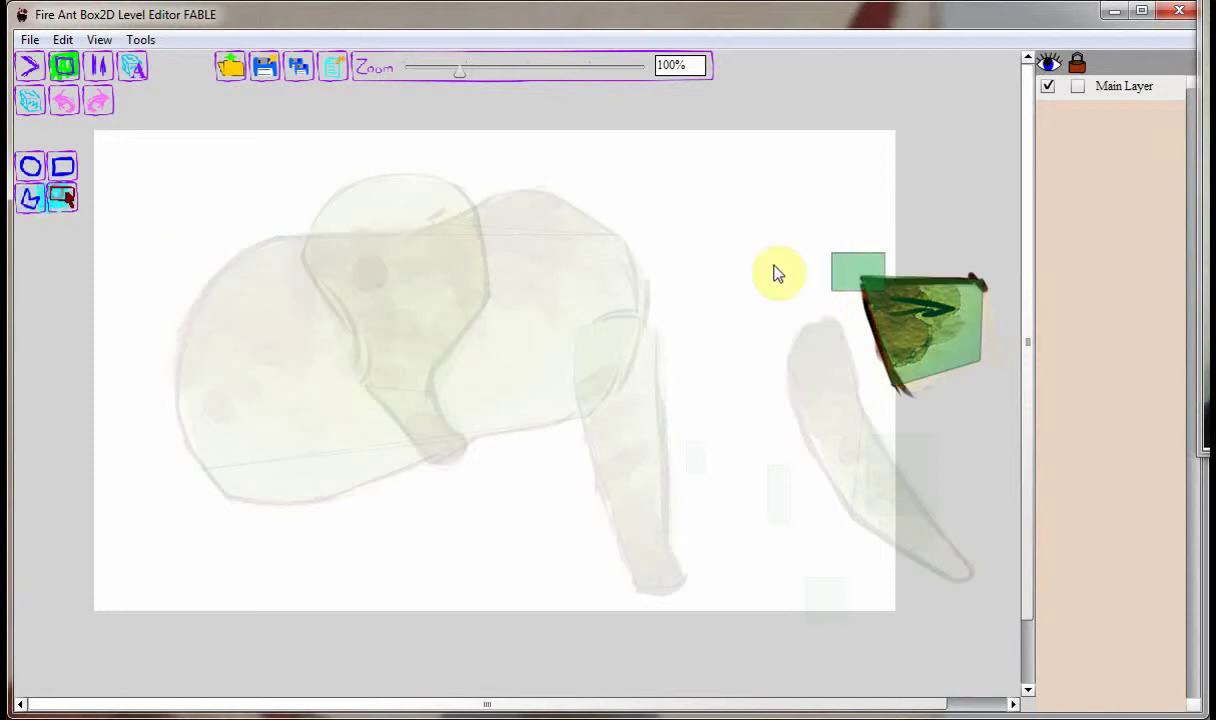
{"action": "left_click", "coordinate": [856, 268]}
{"action": "left_click", "coordinate": [855, 270]}
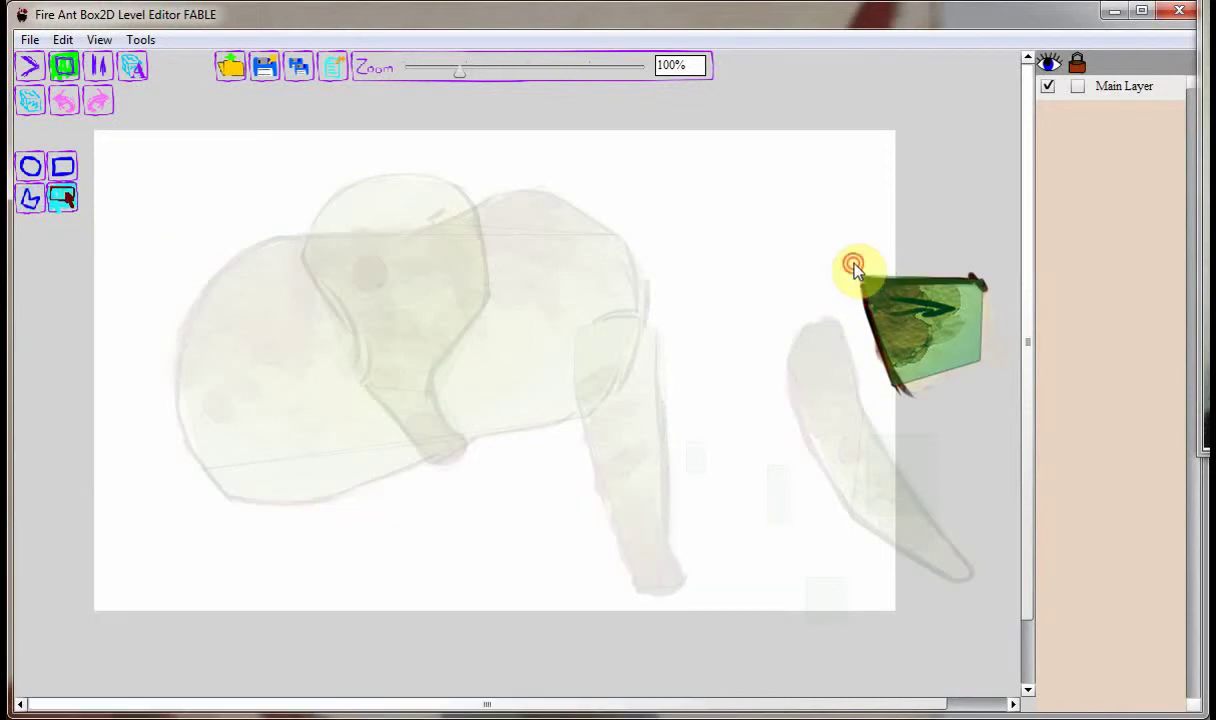
{"action": "left_click", "coordinate": [828, 290]}
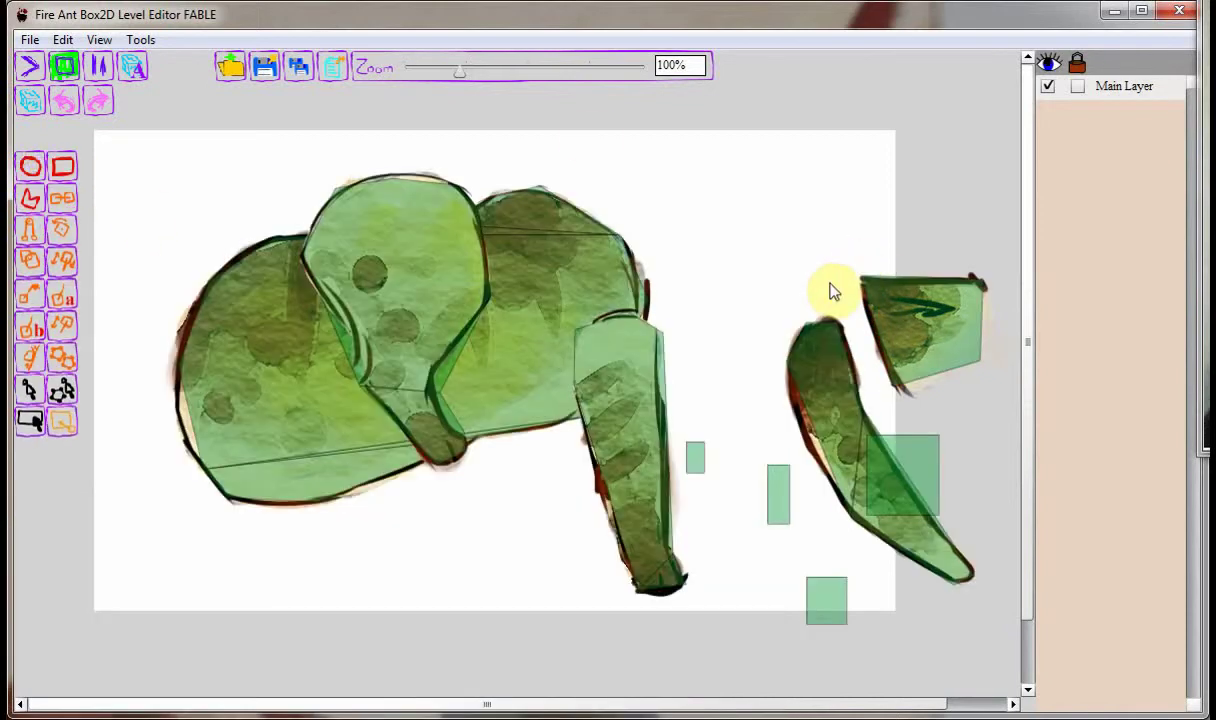
- Replace the texture of the large box body overlapping the tail with the second spotted leg piece from gatoprueba.png
{"action": "right_click", "coordinate": [927, 470]}
{"action": "left_click", "coordinate": [975, 472]}
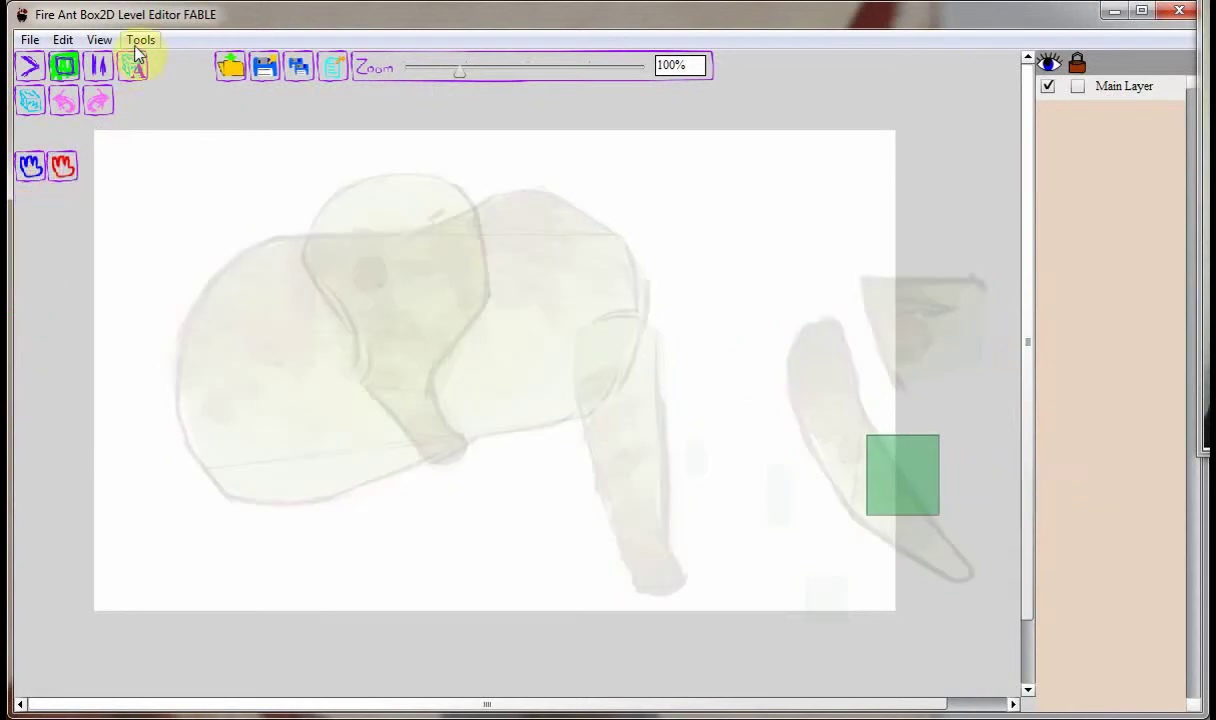
{"action": "left_click", "coordinate": [140, 39]}
{"action": "left_click", "coordinate": [180, 64]}
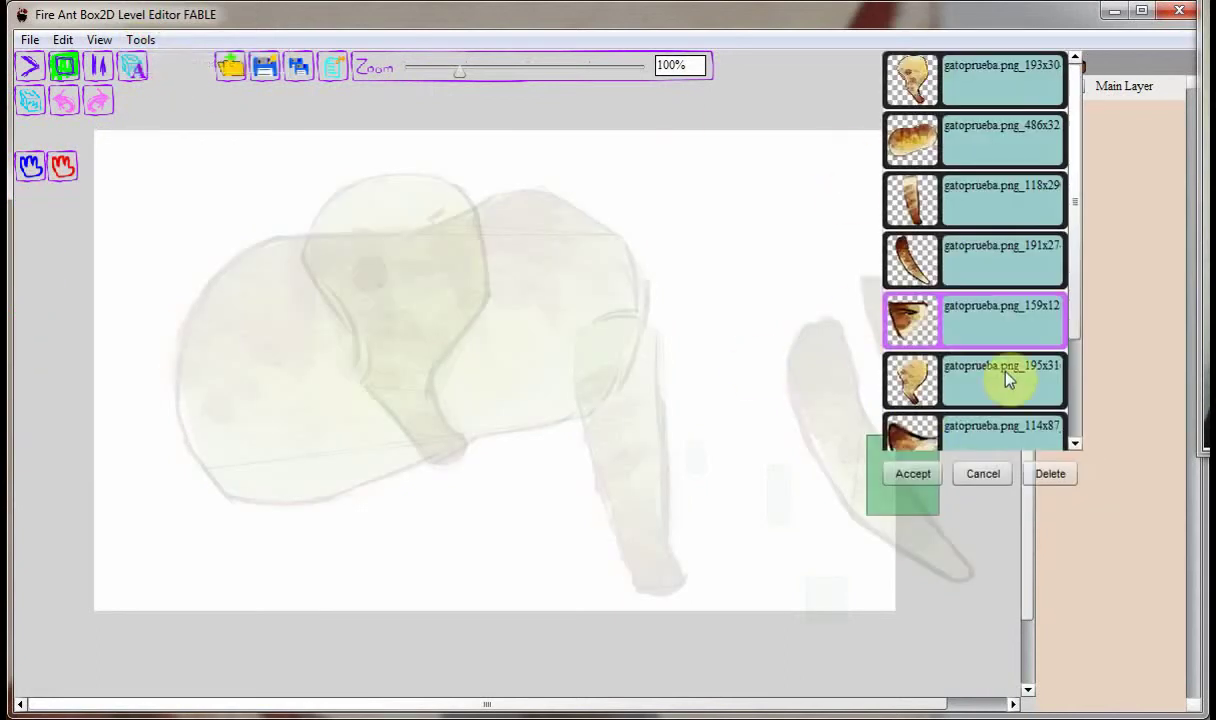
{"action": "scroll", "coordinate": [967, 373], "scroll_direction": "down", "scroll_amount": 1}
{"action": "left_click", "coordinate": [967, 373]}
{"action": "left_click", "coordinate": [912, 476]}
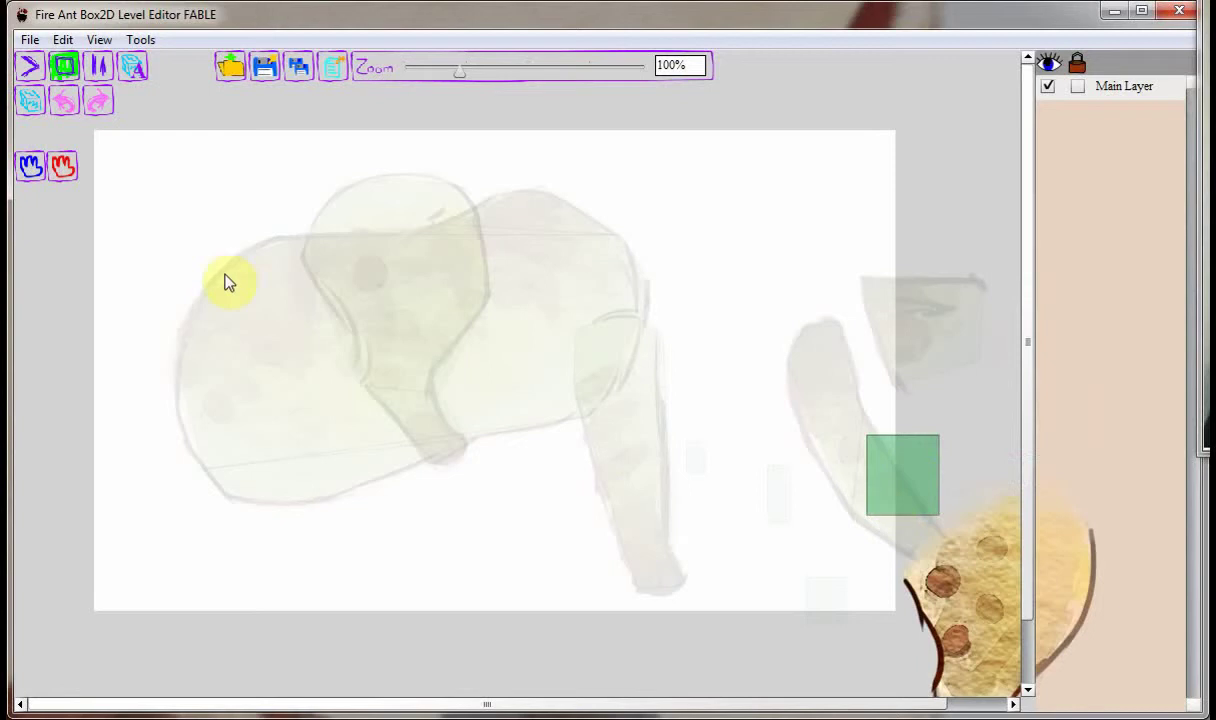
{"action": "left_click", "coordinate": [898, 492]}
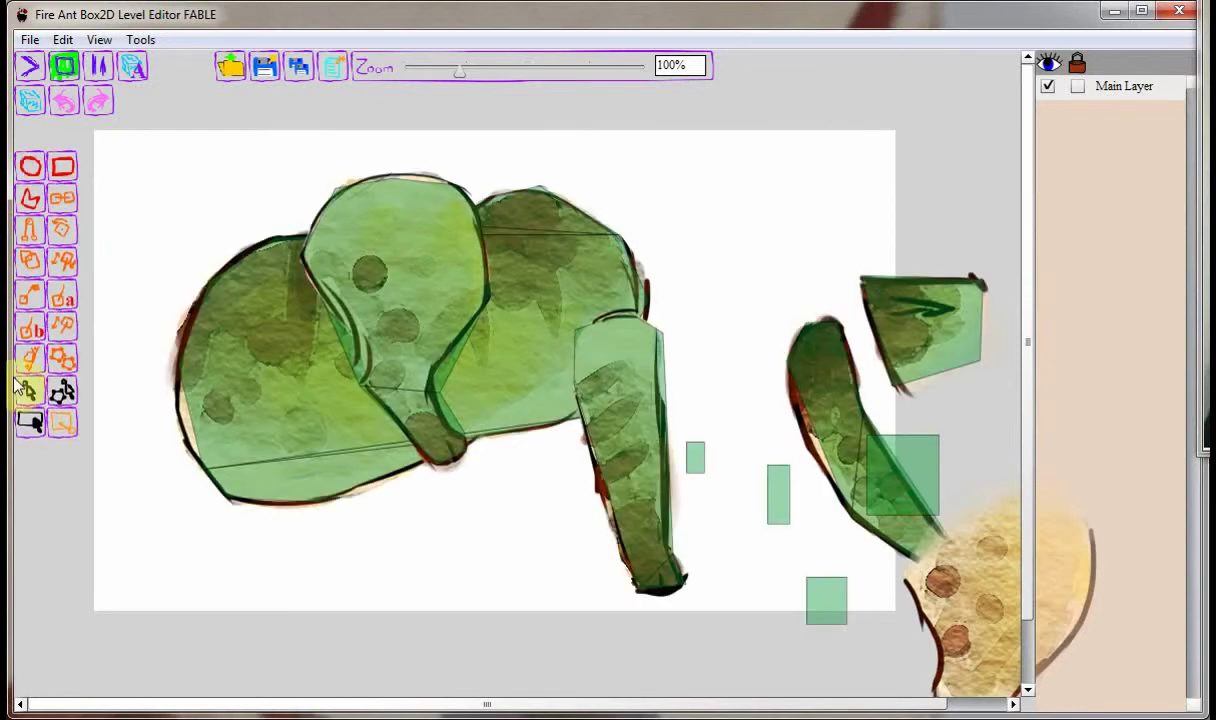
- Move the second spotted leg's body up beside the torso's upper front edge and open its fixtures for editing
{"action": "left_click", "coordinate": [27, 437]}
{"action": "left_click_drag", "start_coordinate": [882, 483], "coordinate": [737, 237]}
{"action": "double_click", "coordinate": [737, 237]}
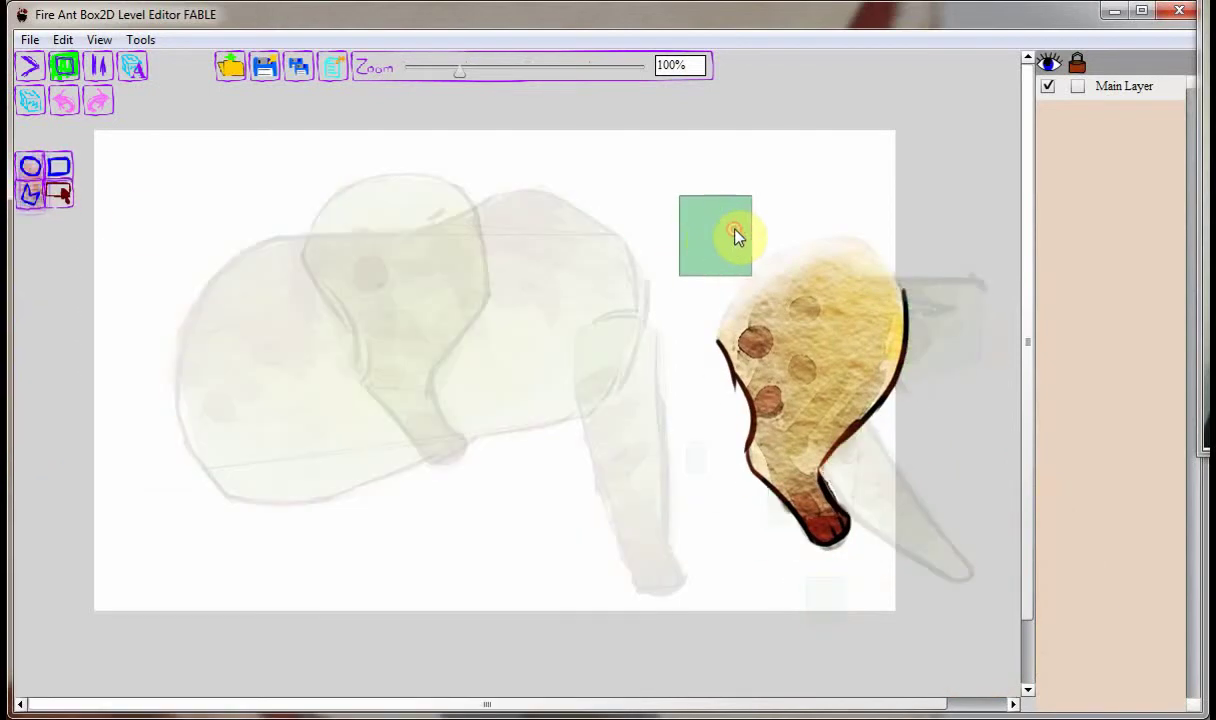
- Trace the outline of the second spotted leg, from its rounded thigh to the paw, with a closed polygon fixture
{"action": "left_click", "coordinate": [29, 198]}
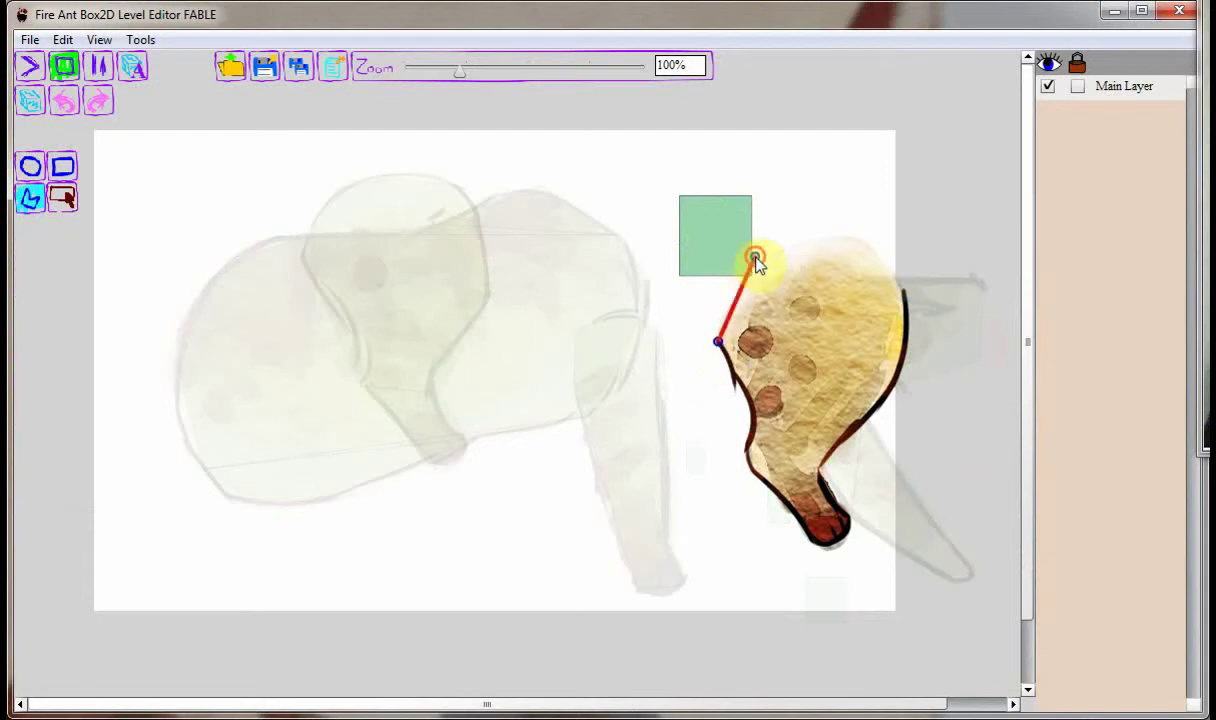
{"action": "left_click", "coordinate": [755, 257]}
{"action": "left_click", "coordinate": [843, 238]}
{"action": "left_click", "coordinate": [904, 294]}
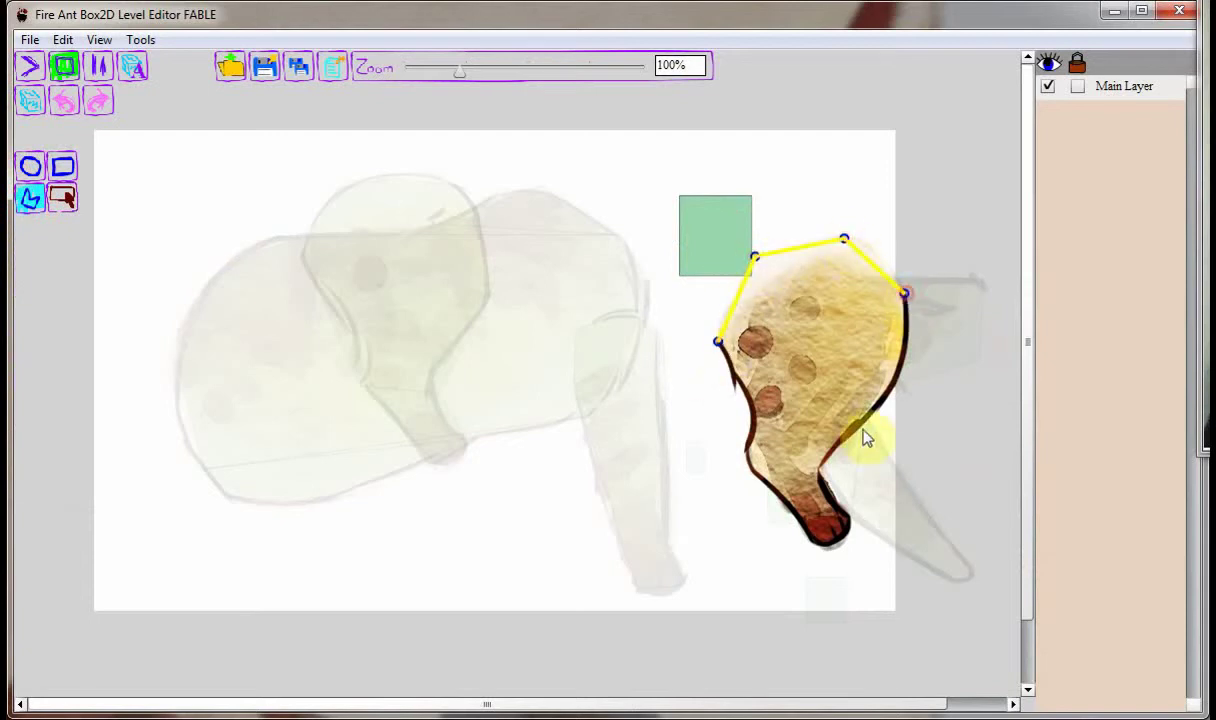
{"action": "left_click", "coordinate": [820, 466]}
{"action": "left_click", "coordinate": [848, 520]}
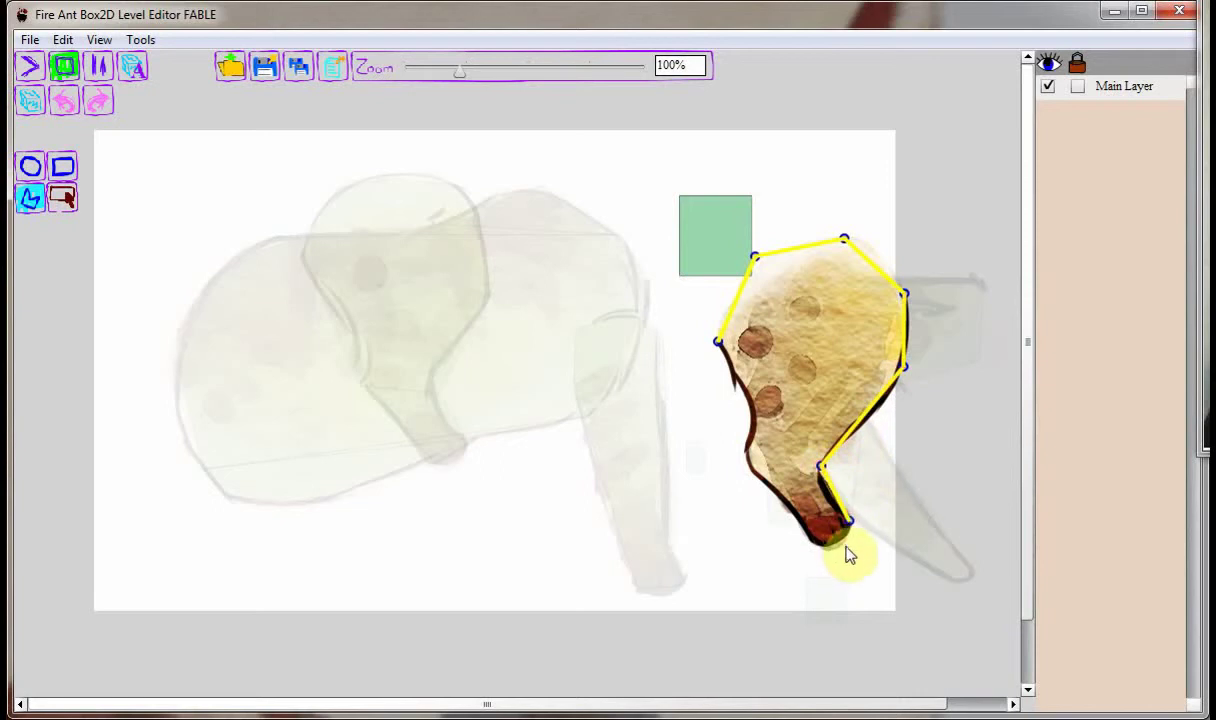
{"action": "left_click", "coordinate": [807, 544]}
{"action": "left_click", "coordinate": [749, 470]}
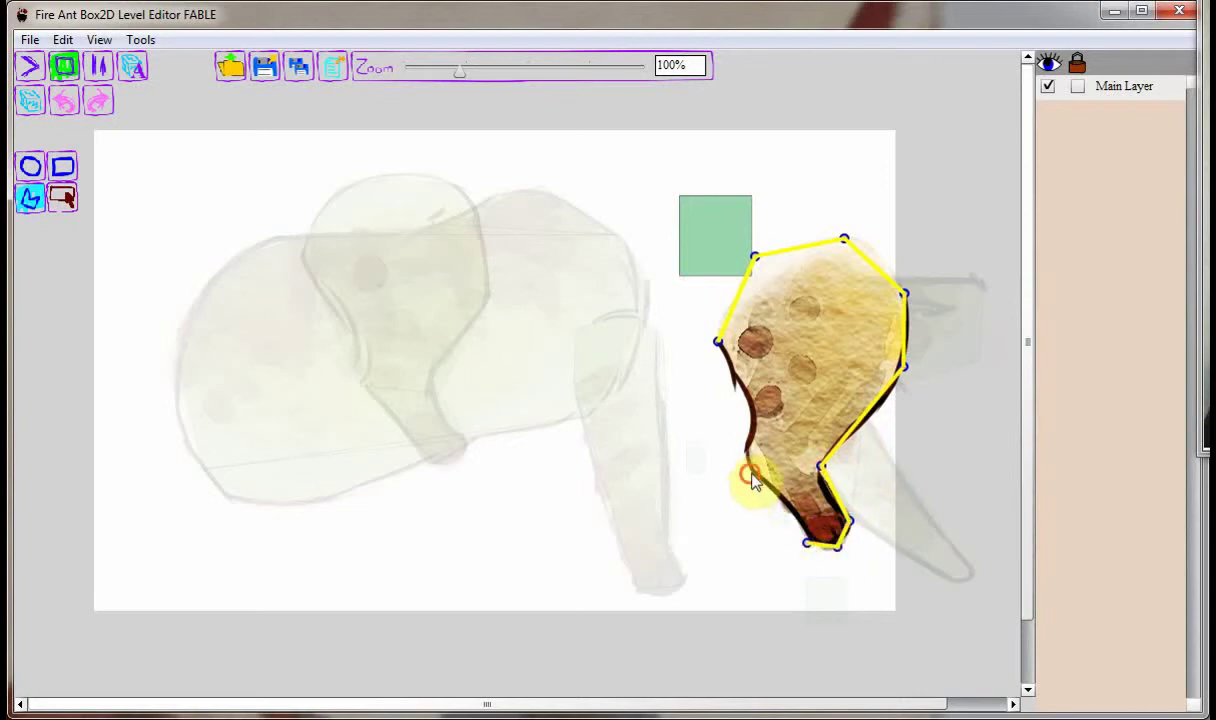
{"action": "left_click", "coordinate": [743, 451]}
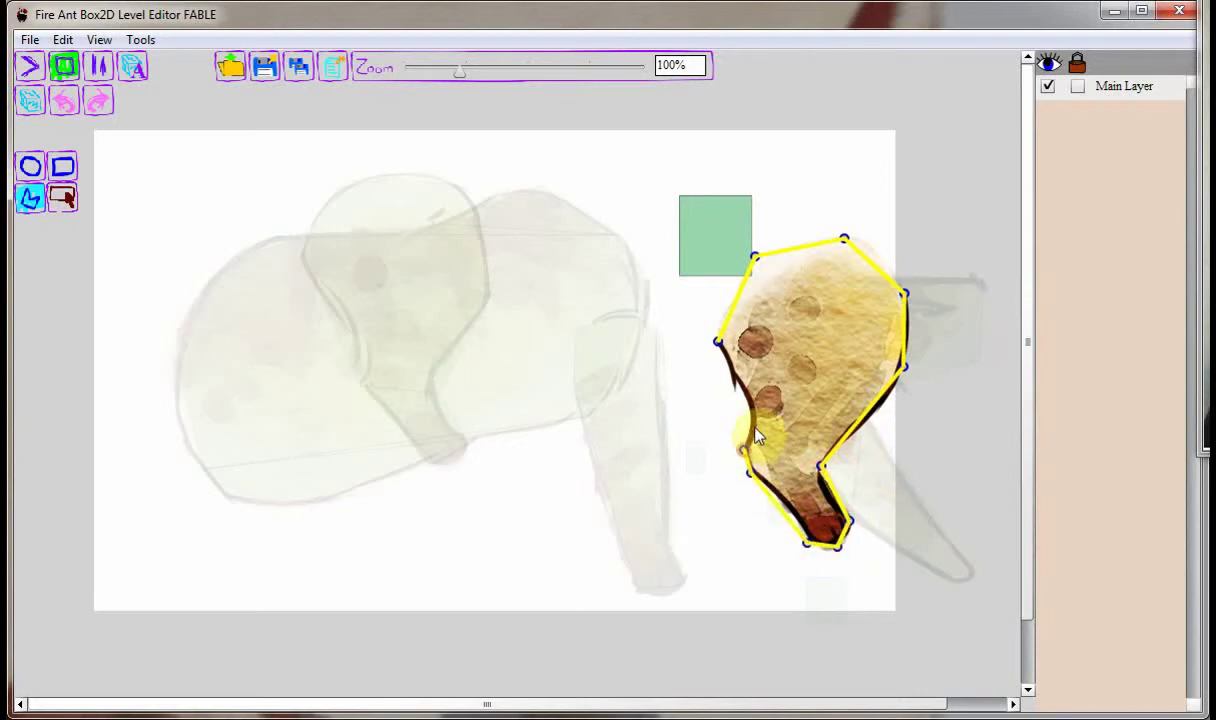
{"action": "left_click", "coordinate": [719, 344]}
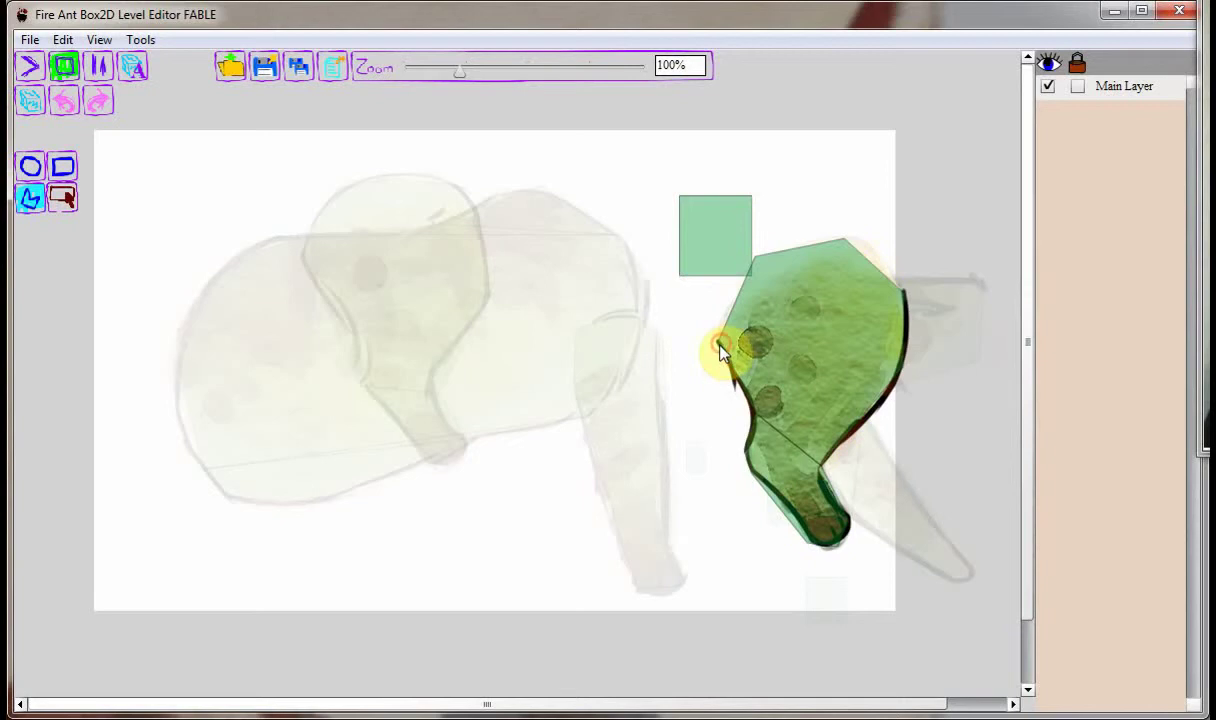
- Delete the original box fixture from the second spotted leg's body and place the leg over the torso's lower rear
{"action": "left_click", "coordinate": [62, 197]}
{"action": "left_click", "coordinate": [697, 240]}
{"action": "key", "text": "Delete"}
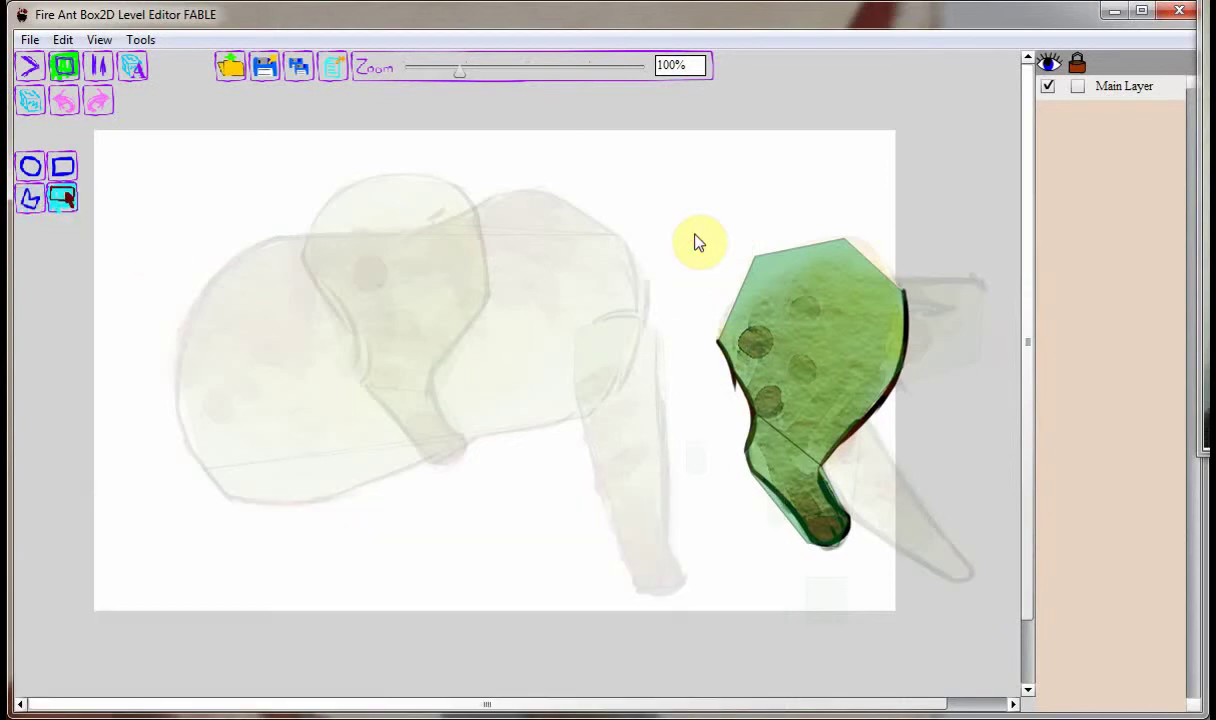
{"action": "double_click", "coordinate": [697, 241]}
{"action": "left_click", "coordinate": [32, 425]}
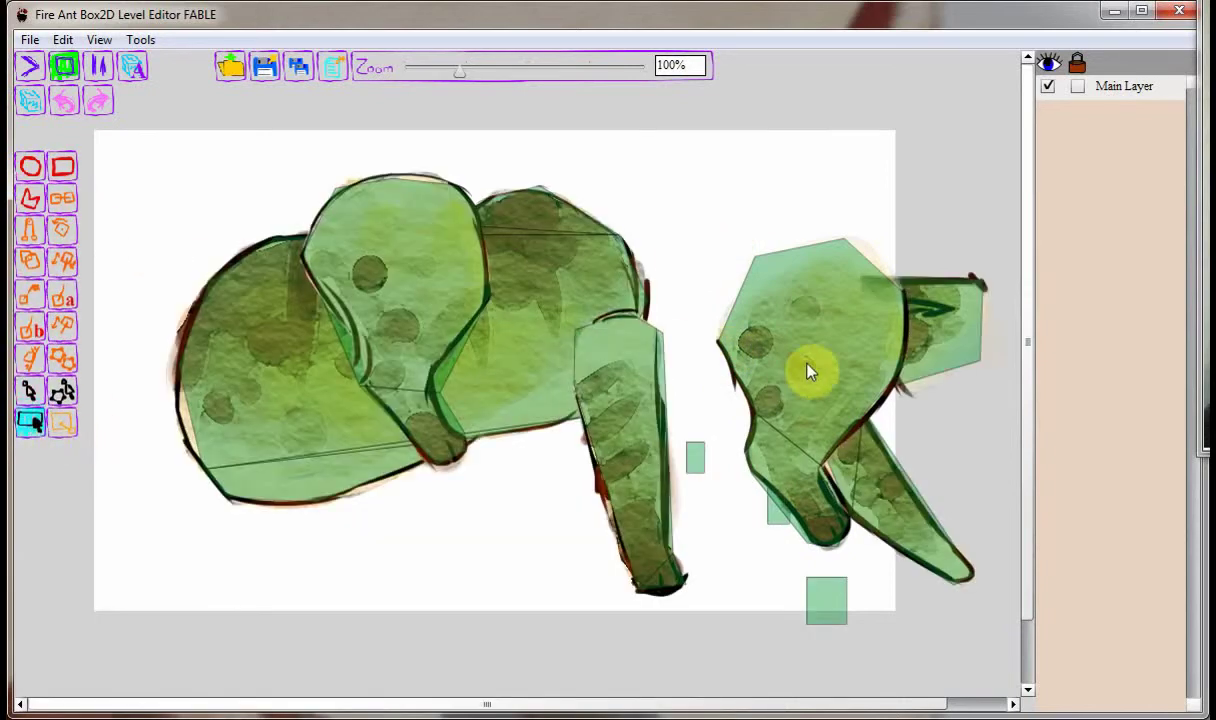
{"action": "left_click_drag", "start_coordinate": [809, 369], "coordinate": [304, 467]}
- Replace the texture of the small box body beside the striped front leg with the ear-like piece gatoprueba.png_114x87
{"action": "right_click", "coordinate": [712, 460]}
{"action": "left_click", "coordinate": [724, 474]}
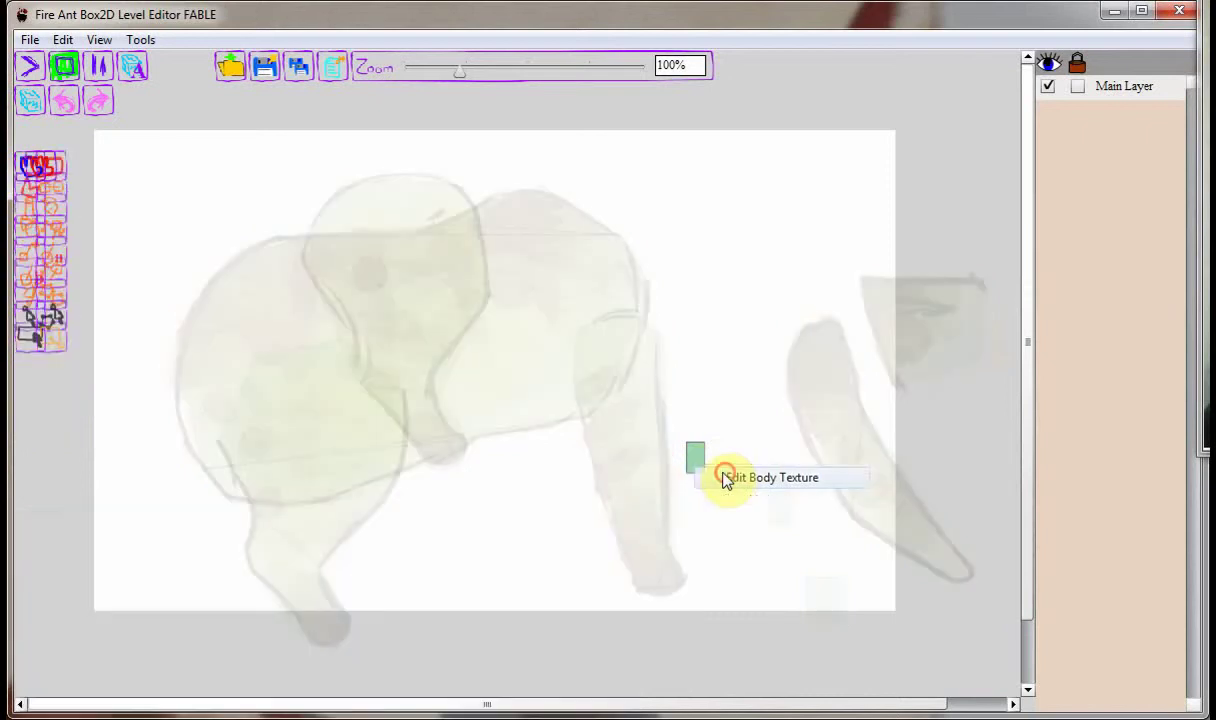
{"action": "left_click", "coordinate": [140, 62]}
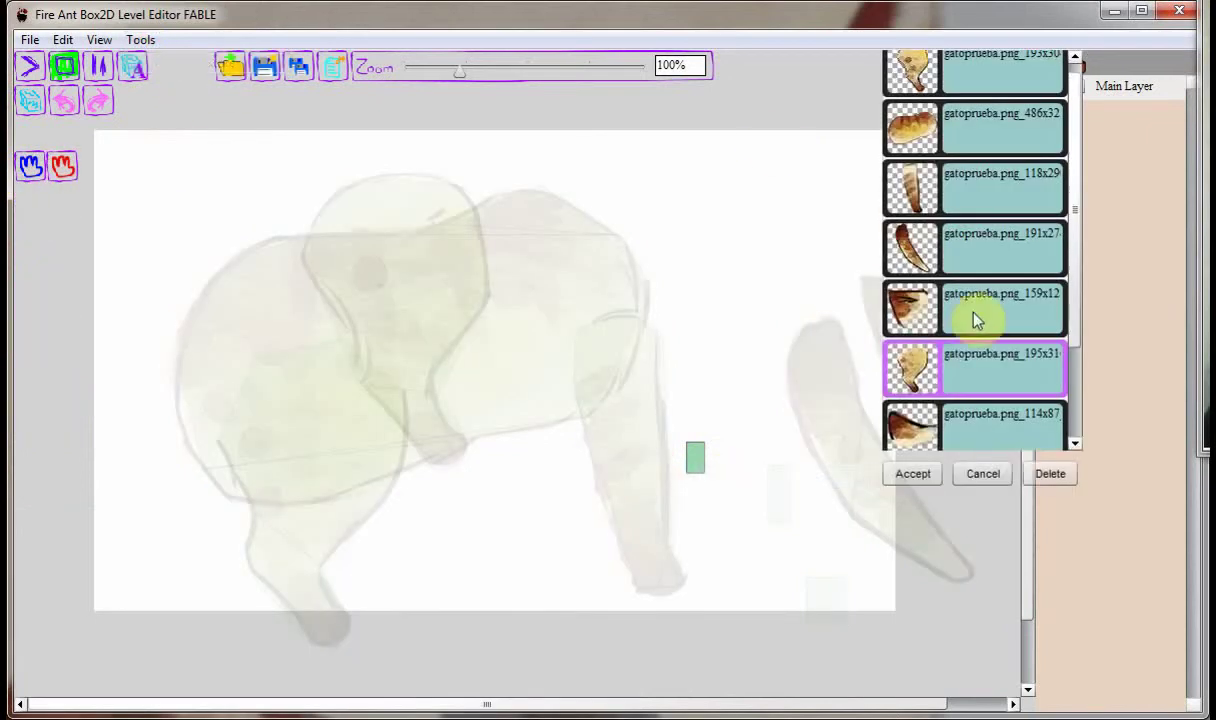
{"action": "scroll", "coordinate": [1068, 350], "scroll_direction": "down", "scroll_amount": 2}
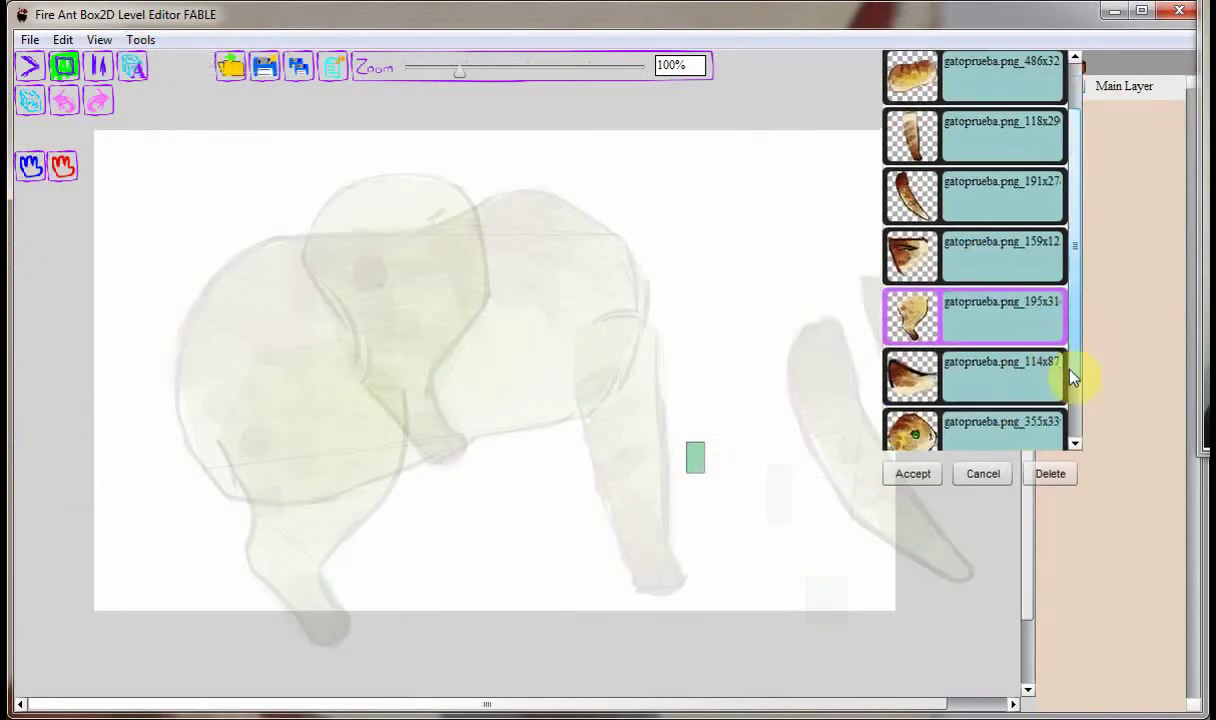
{"action": "left_click", "coordinate": [989, 366]}
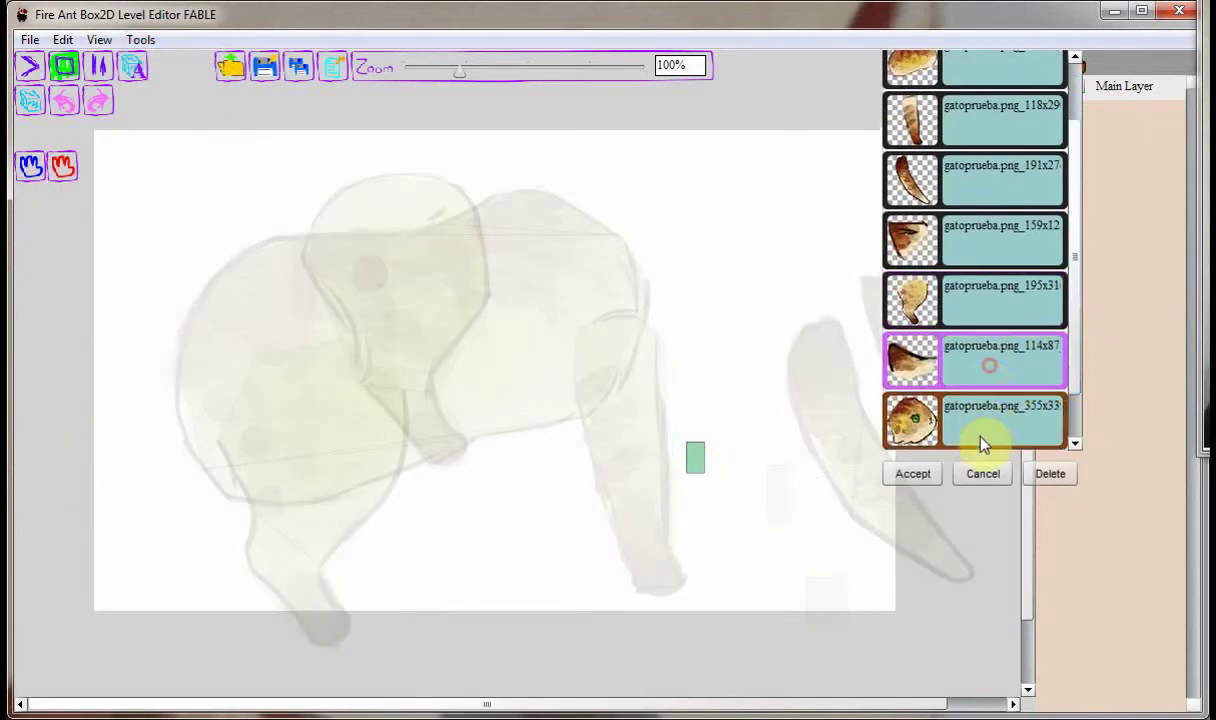
{"action": "left_click", "coordinate": [918, 482]}
{"action": "left_click", "coordinate": [695, 463]}
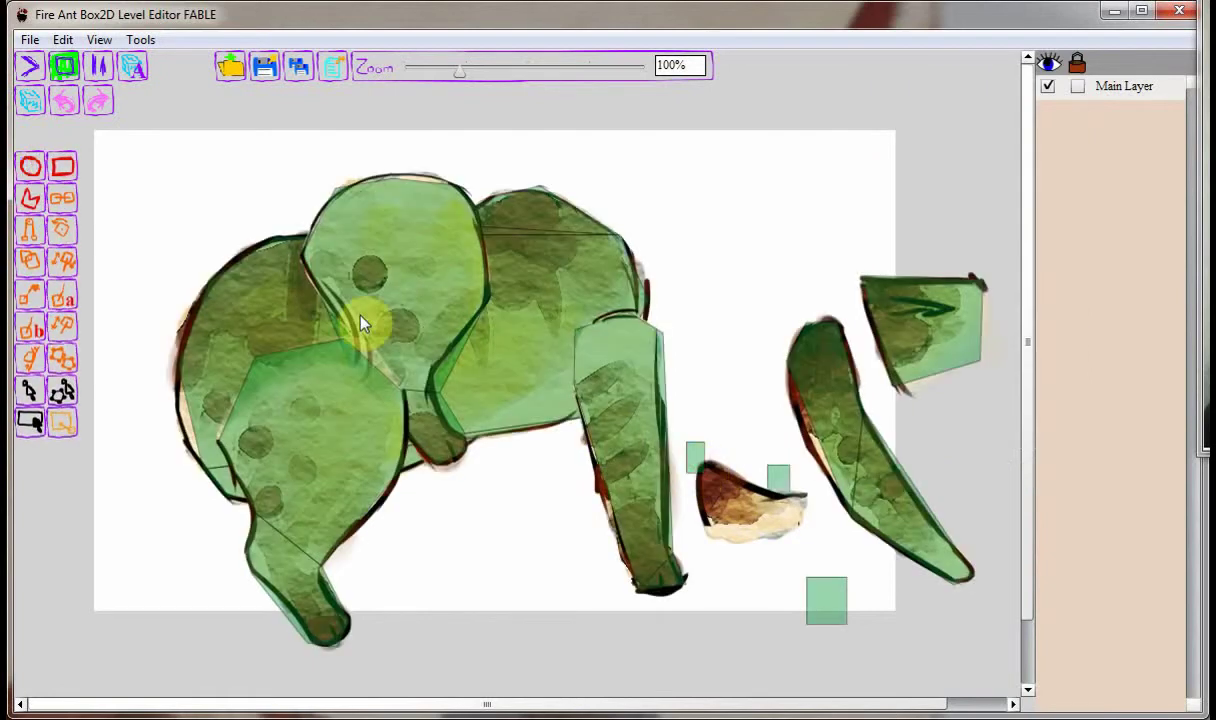
- Trace the outline of the ear-like piece with a closed polygon fixture inside its body
{"action": "left_click", "coordinate": [30, 421]}
{"action": "left_click", "coordinate": [694, 463]}
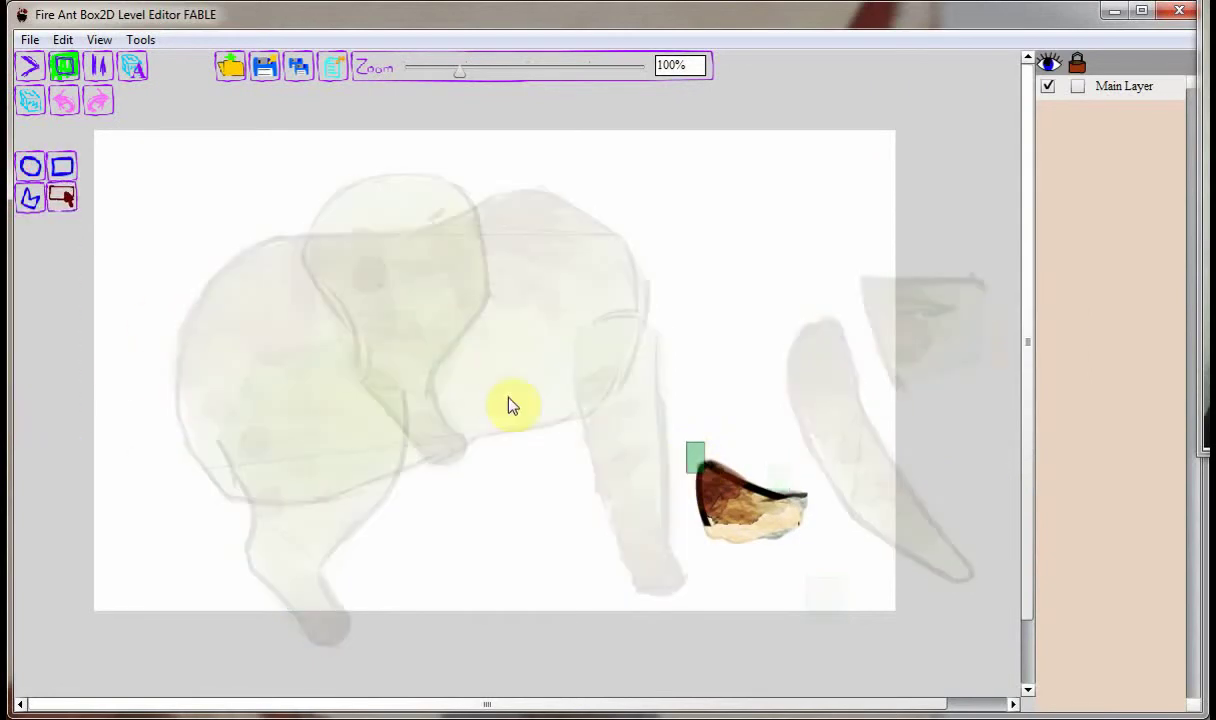
{"action": "left_click", "coordinate": [30, 199]}
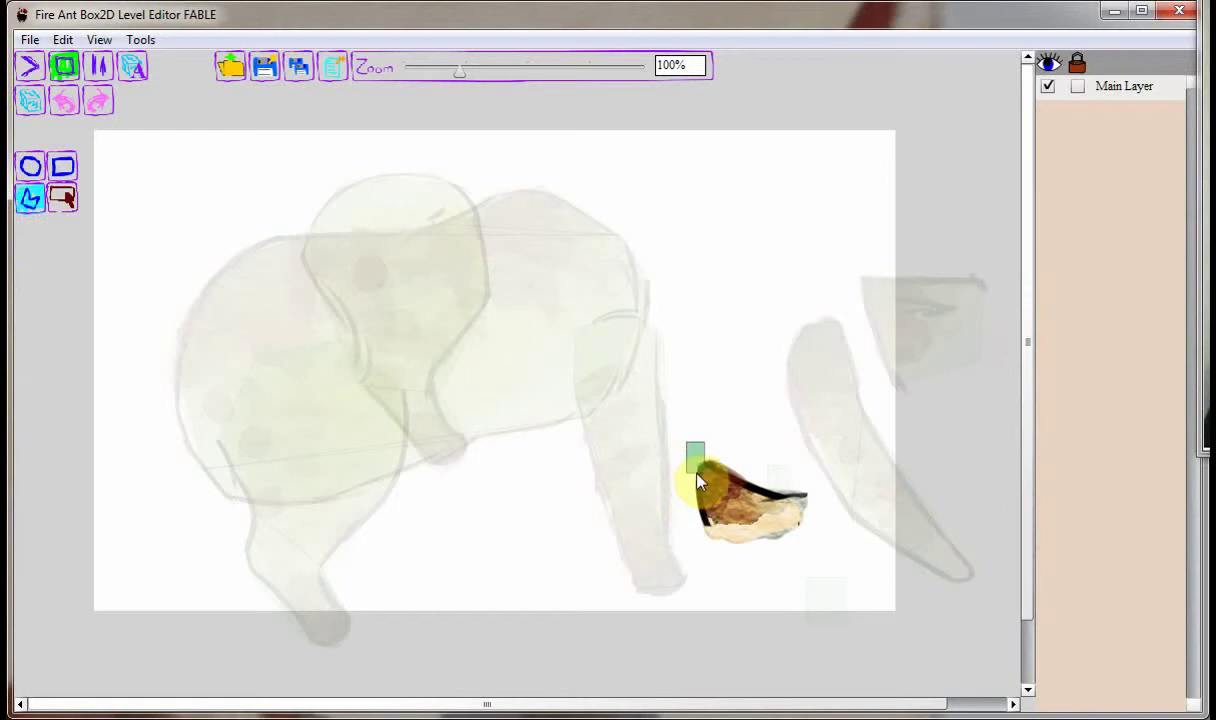
{"action": "left_click", "coordinate": [699, 467]}
{"action": "left_click", "coordinate": [706, 537]}
{"action": "left_click", "coordinate": [736, 545]}
{"action": "left_click", "coordinate": [797, 523]}
{"action": "left_click", "coordinate": [809, 494]}
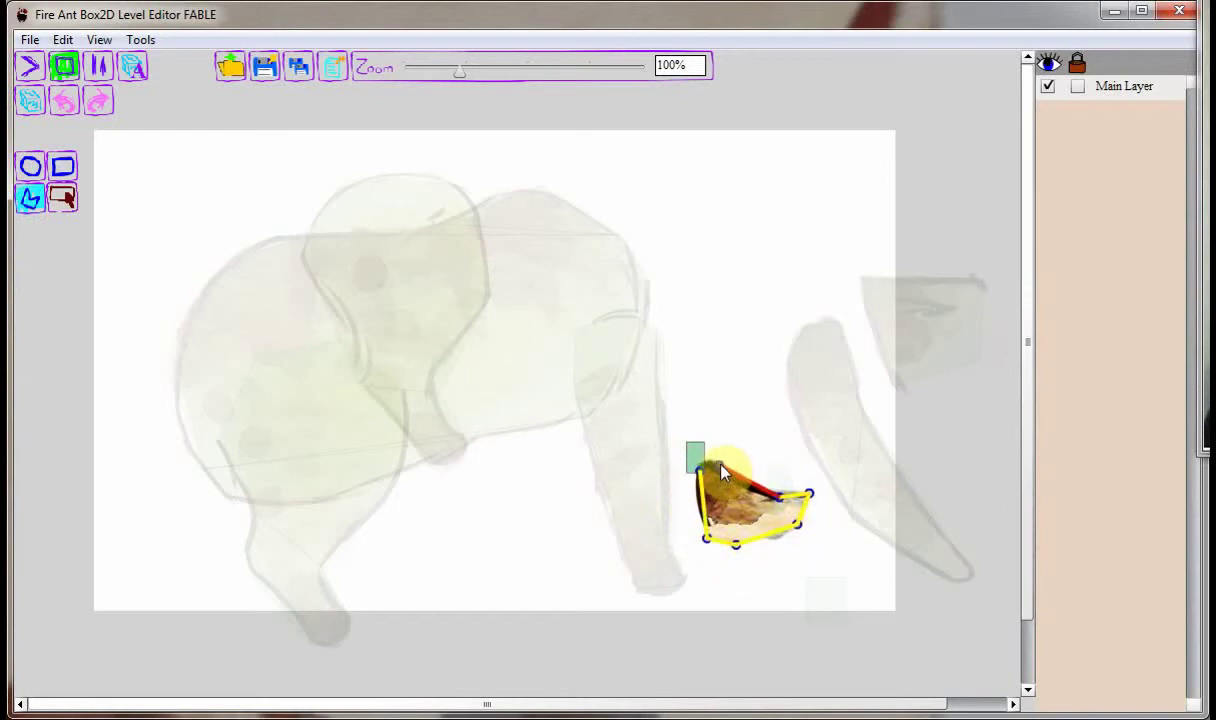
{"action": "left_click", "coordinate": [700, 467]}
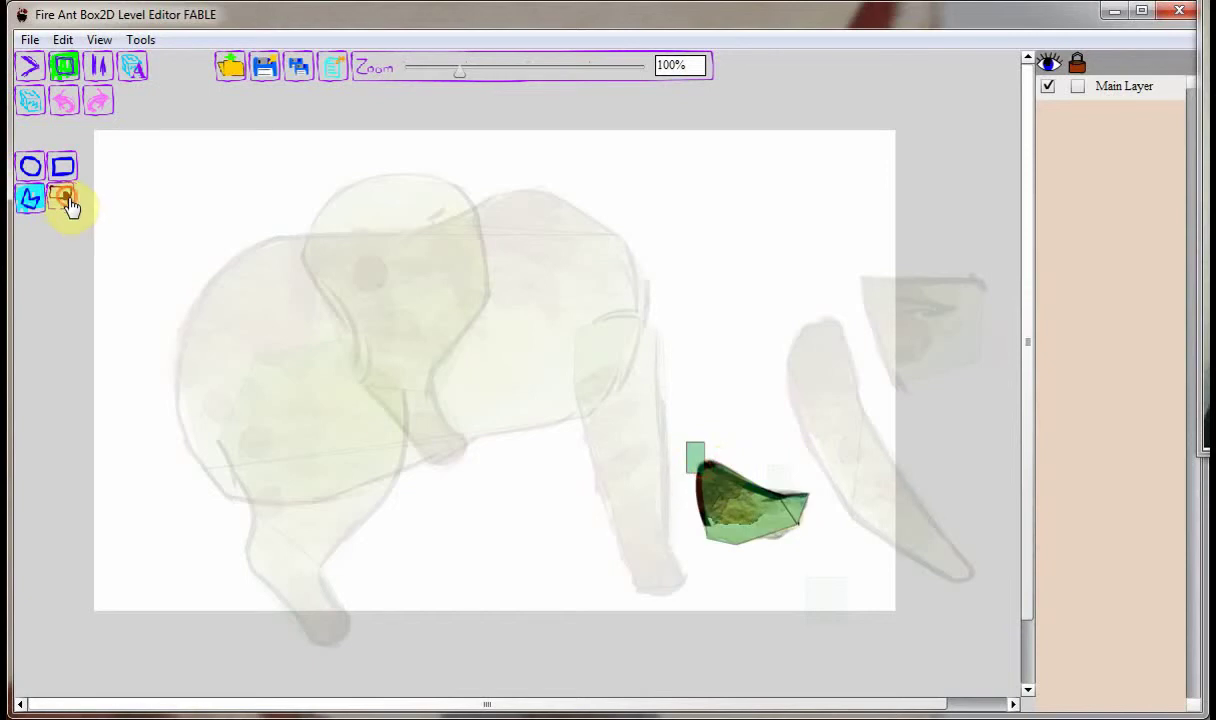
- Delete the original small box fixture from the ear-like piece's body and leave fixture editing
{"action": "left_click", "coordinate": [62, 197]}
{"action": "left_click", "coordinate": [695, 467]}
{"action": "double_click", "coordinate": [689, 461]}
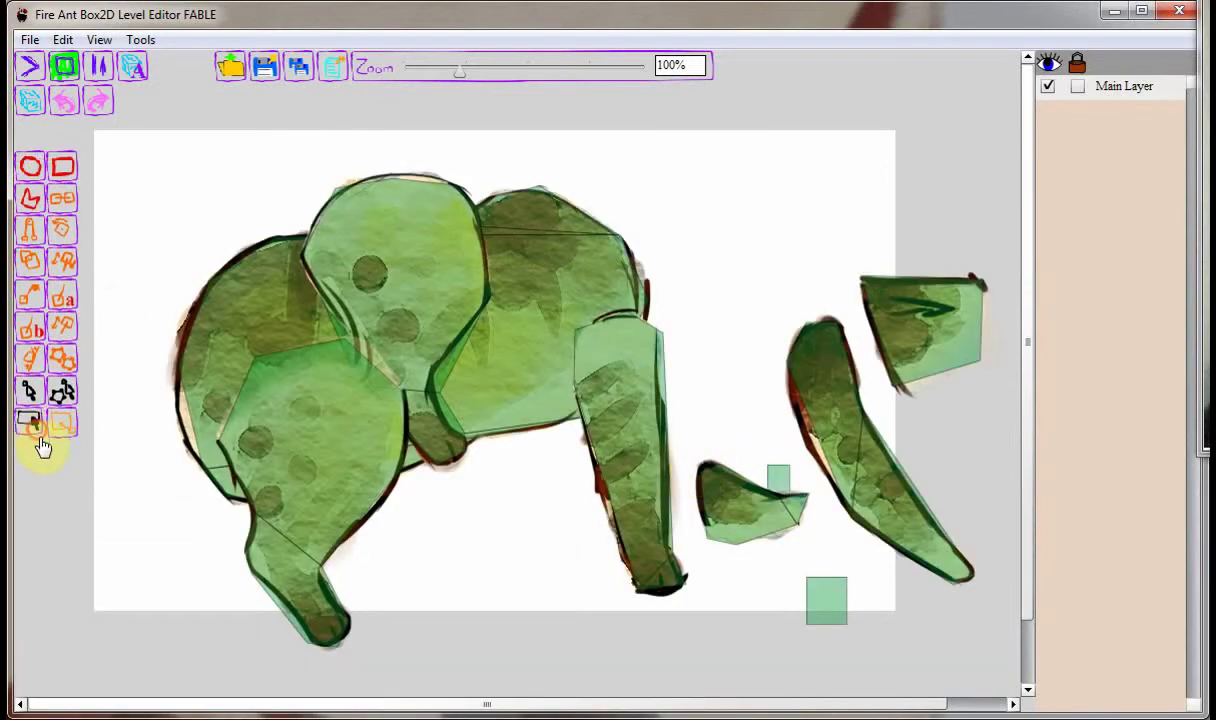
- Move the narrow box body above the ear-like piece and replace its texture with the green-eyed head from gatoprueba.png
{"action": "left_click", "coordinate": [32, 424]}
{"action": "left_click", "coordinate": [781, 487]}
{"action": "right_click", "coordinate": [765, 432]}
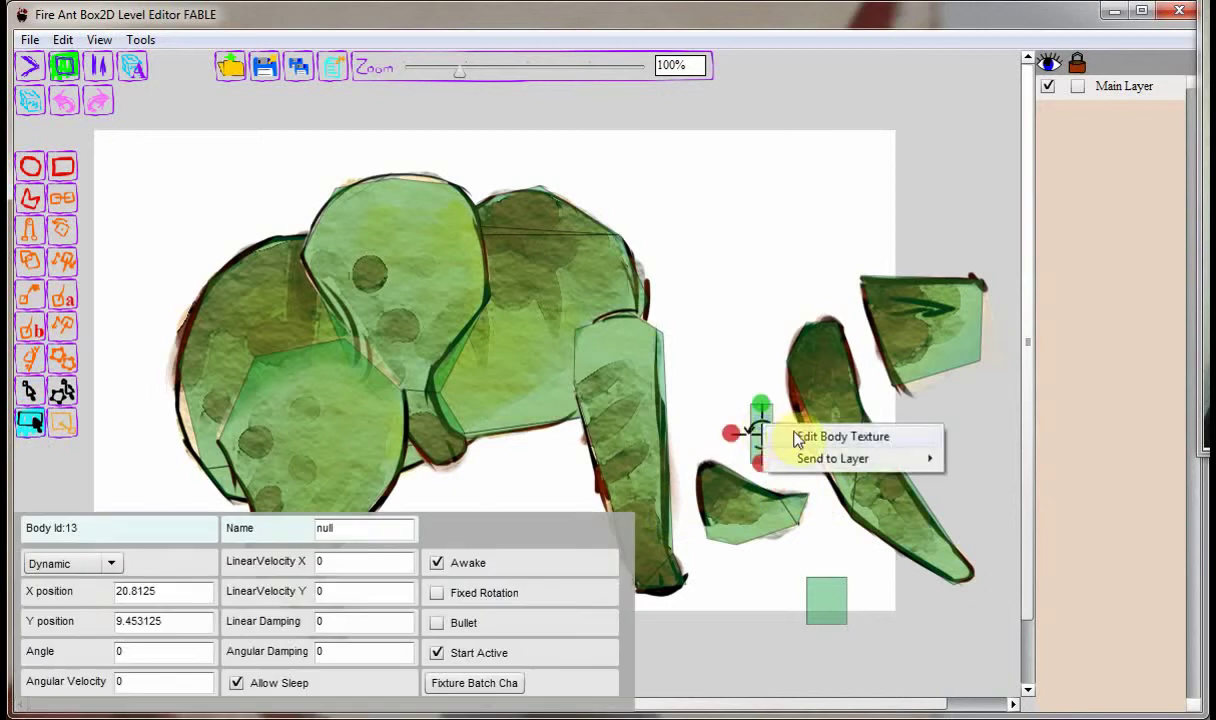
{"action": "left_click", "coordinate": [800, 430]}
{"action": "left_click", "coordinate": [140, 65]}
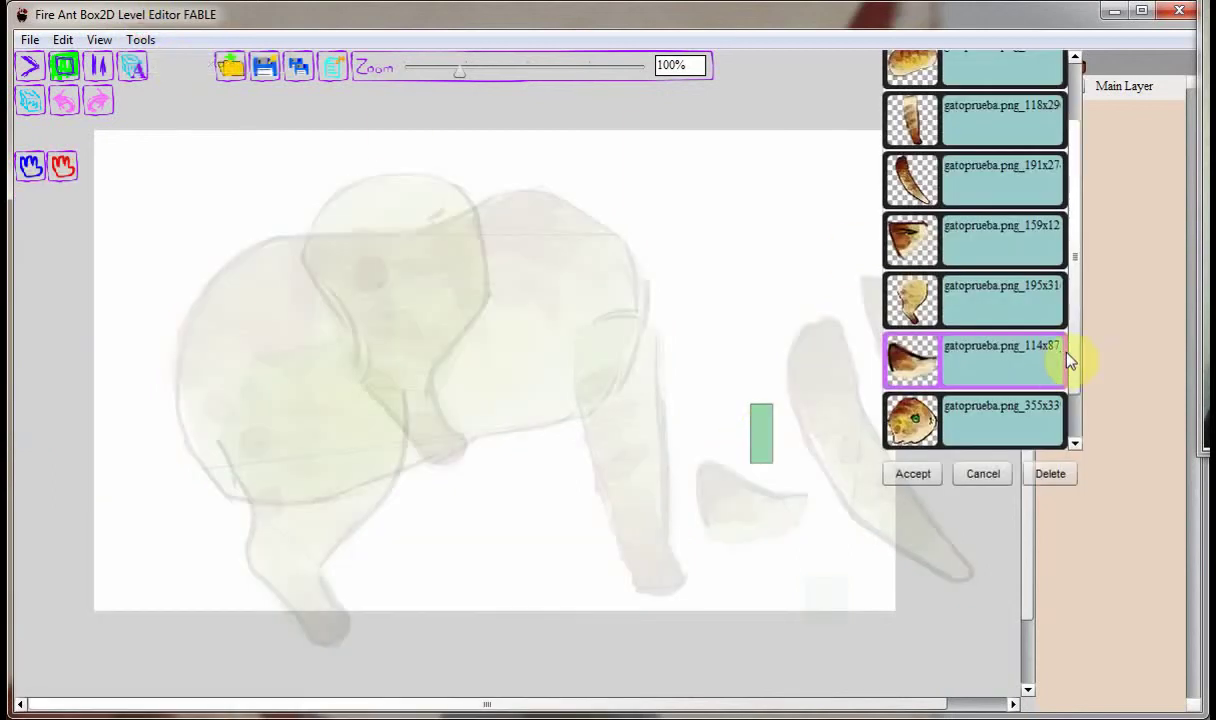
{"action": "scroll", "coordinate": [1060, 390], "scroll_direction": "down", "scroll_amount": 1}
{"action": "left_click", "coordinate": [963, 366]}
{"action": "left_click", "coordinate": [931, 484]}
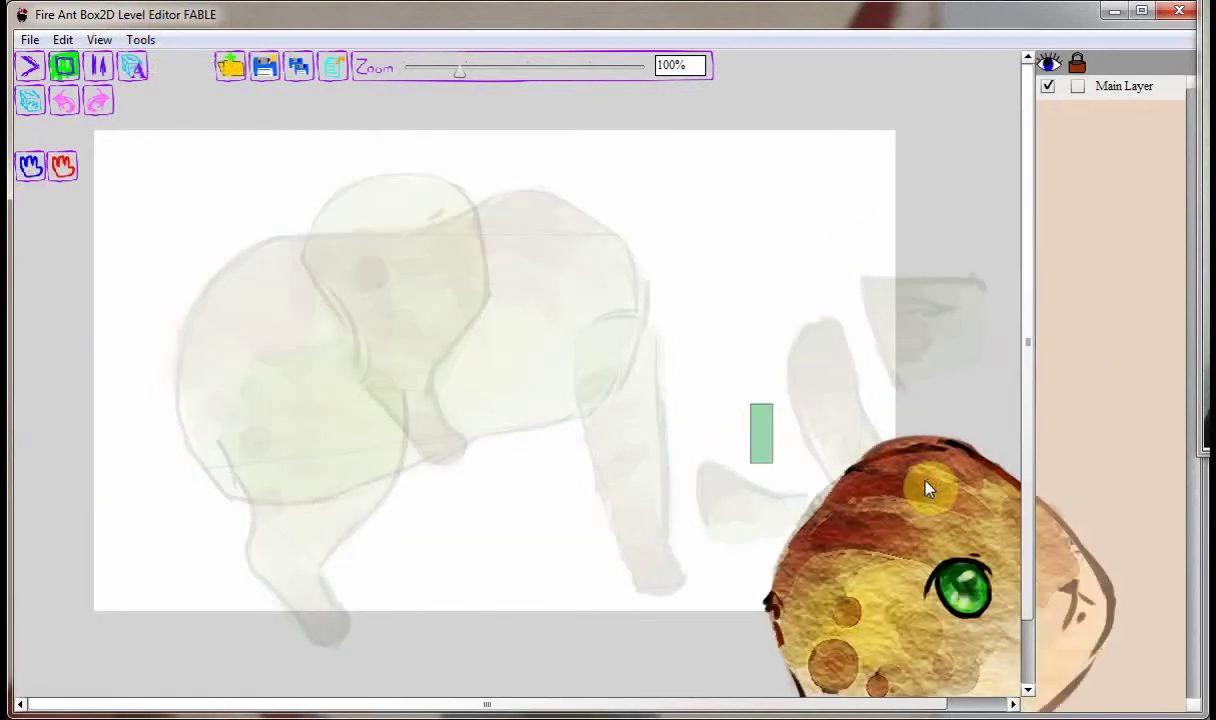
{"action": "left_click", "coordinate": [189, 207]}
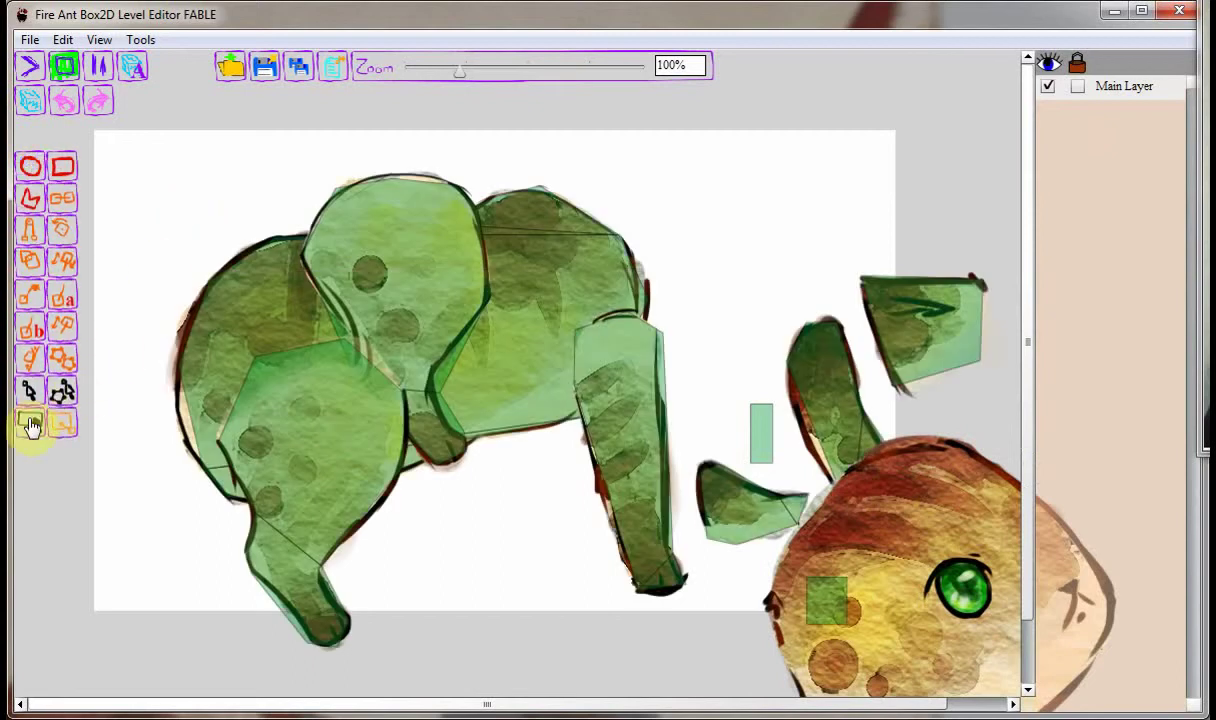
- Move the head's body up so the whole head shows in front of the torso, and open its fixtures for editing
{"action": "left_click", "coordinate": [29, 422]}
{"action": "mouse_move", "coordinate": [755, 432]}
{"action": "left_mouse_down"}
{"action": "mouse_move", "coordinate": [650, 316]}
{"action": "mouse_move", "coordinate": [640, 182]}
{"action": "left_mouse_up"}
{"action": "left_click", "coordinate": [145, 215]}
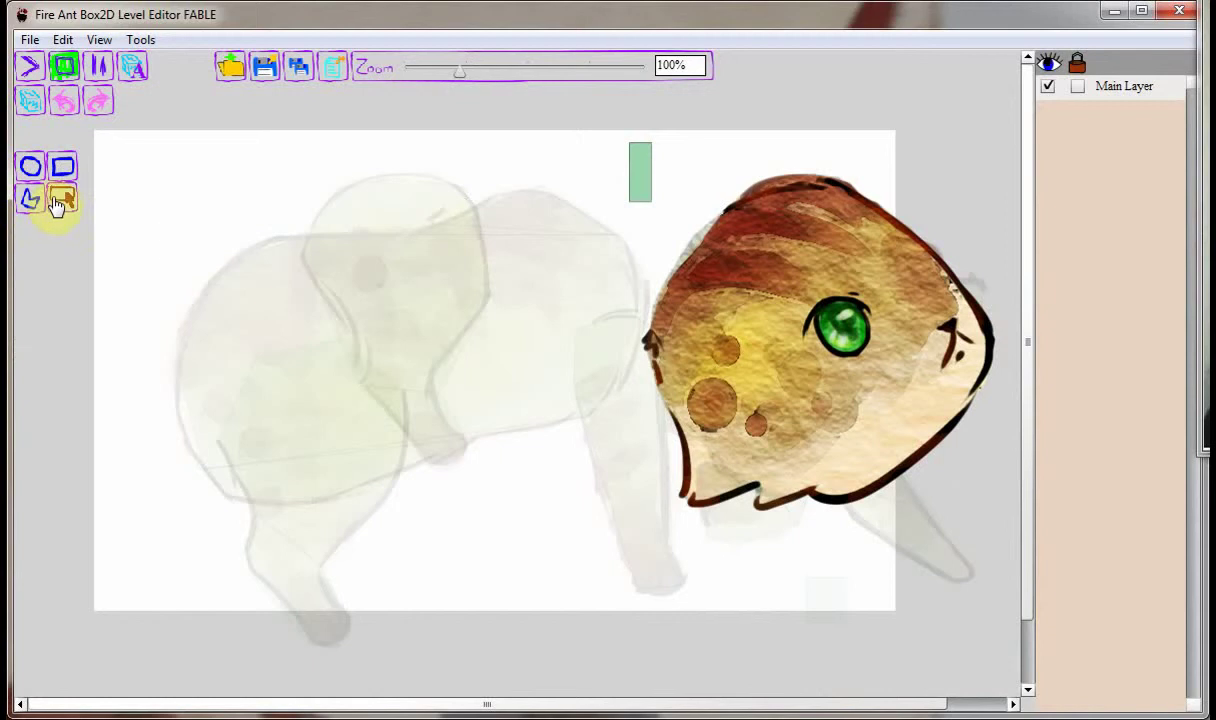
- Trace the head's outline, including the jagged cheek fur, with a closed polygon fixture
{"action": "left_click", "coordinate": [650, 339]}
{"action": "left_click", "coordinate": [682, 447]}
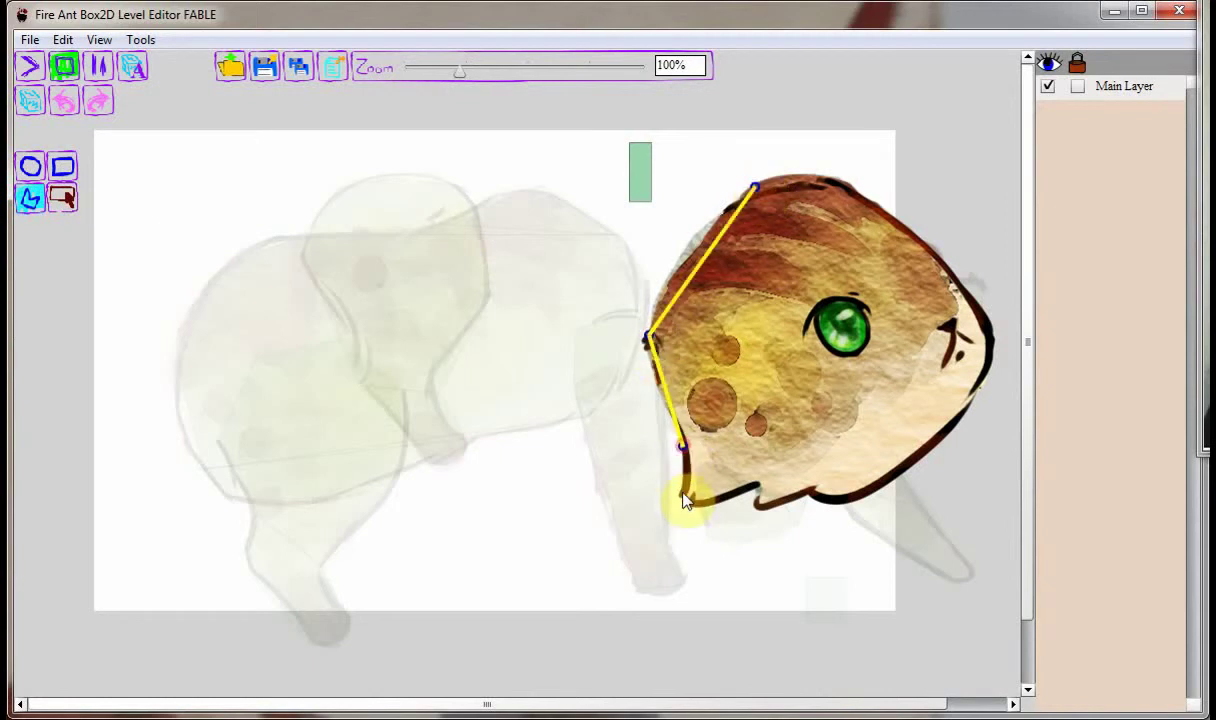
{"action": "left_click", "coordinate": [680, 502]}
{"action": "left_click", "coordinate": [753, 491]}
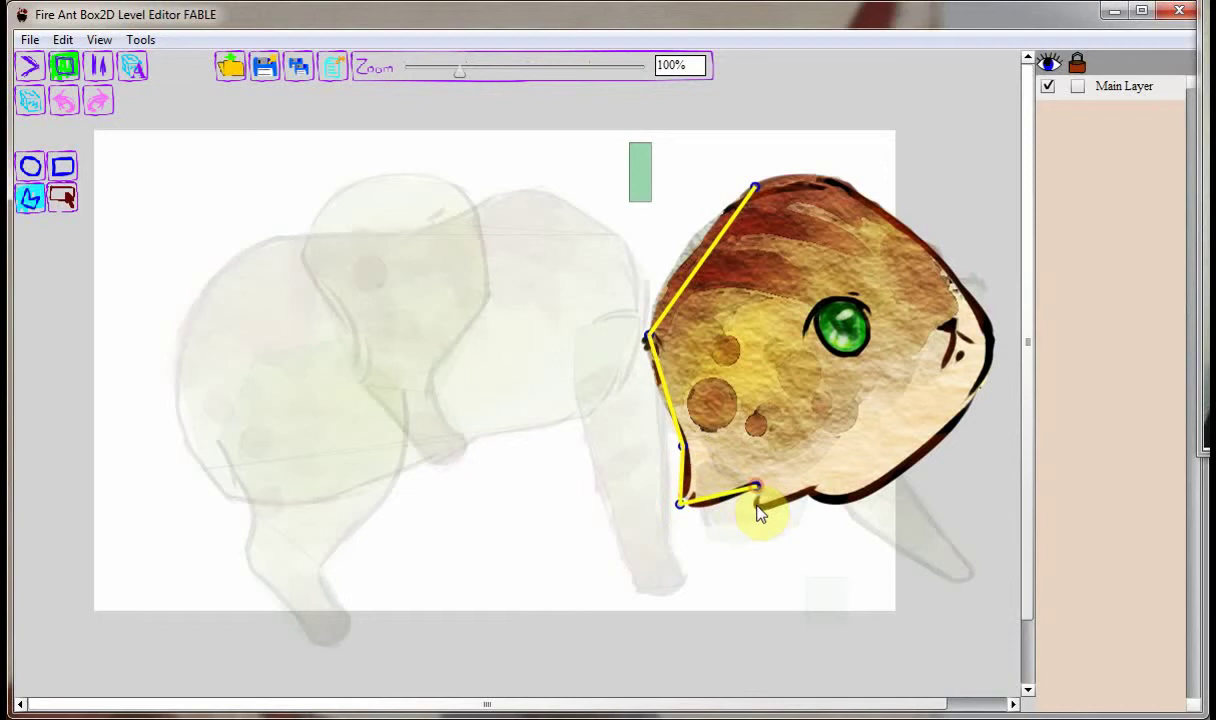
{"action": "left_click", "coordinate": [755, 504]}
{"action": "left_click", "coordinate": [808, 491]}
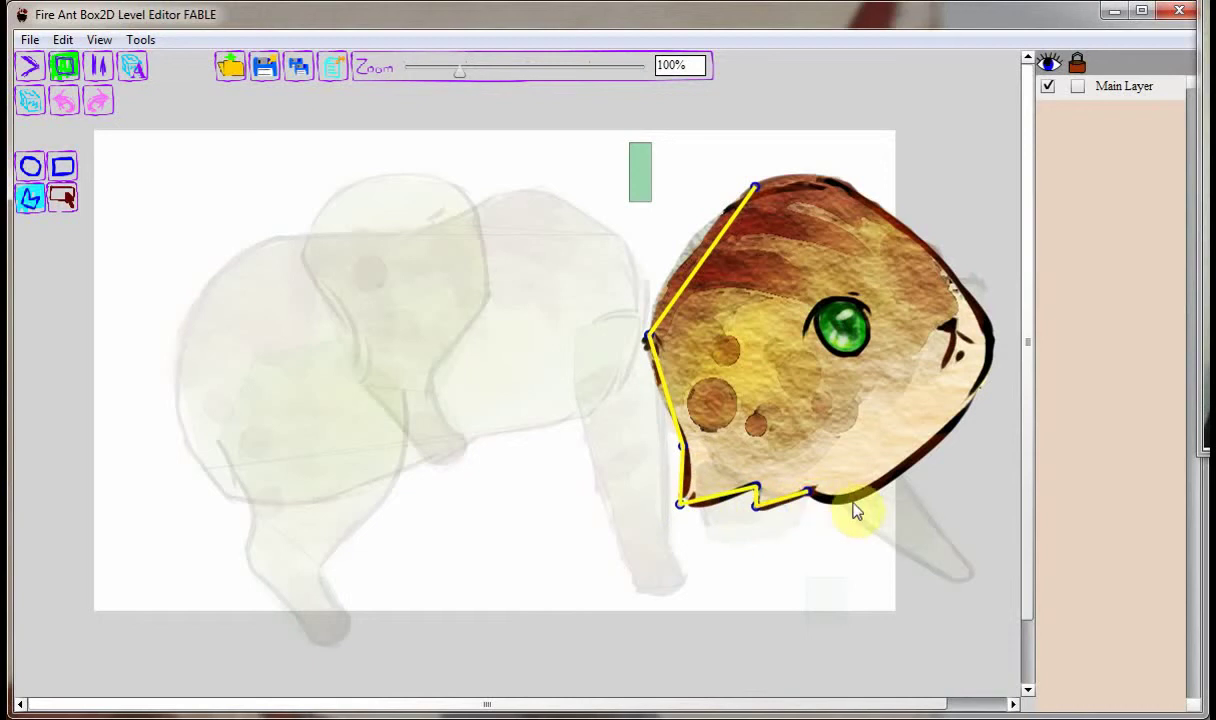
{"action": "left_click", "coordinate": [853, 501]}
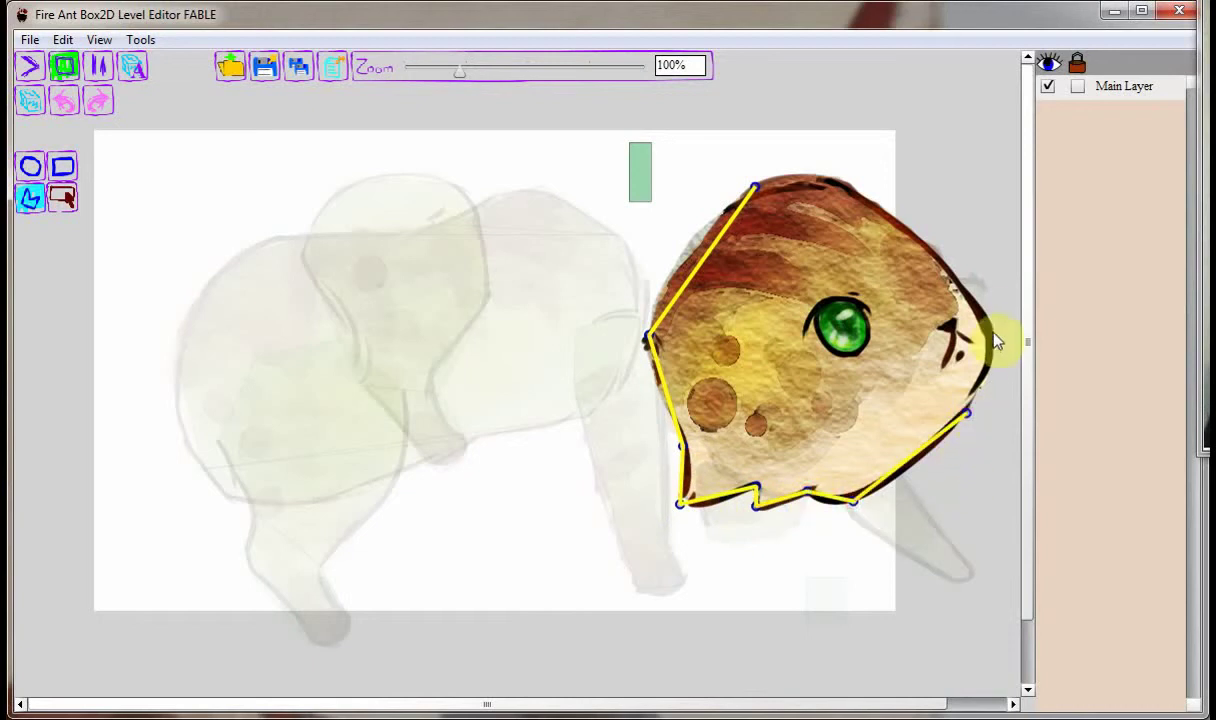
{"action": "left_click", "coordinate": [845, 184]}
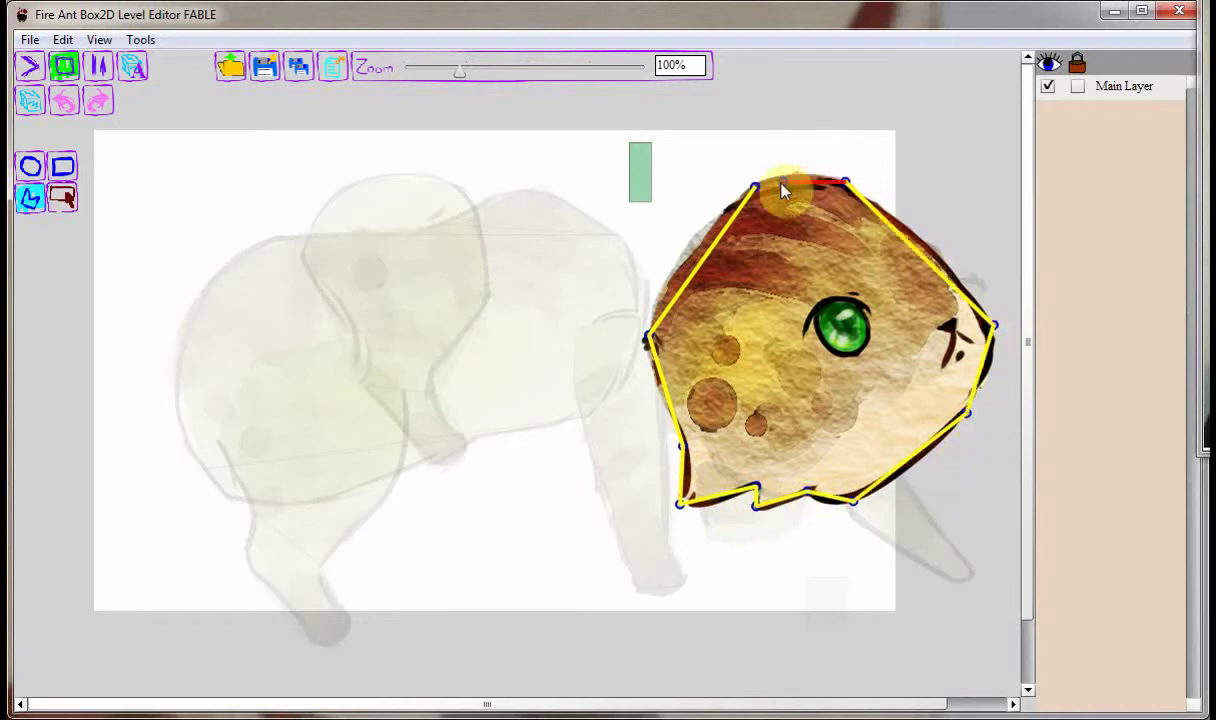
{"action": "left_click", "coordinate": [756, 190]}
- Delete the original narrow box fixture from the head's body and leave fixture editing
{"action": "left_click", "coordinate": [62, 197]}
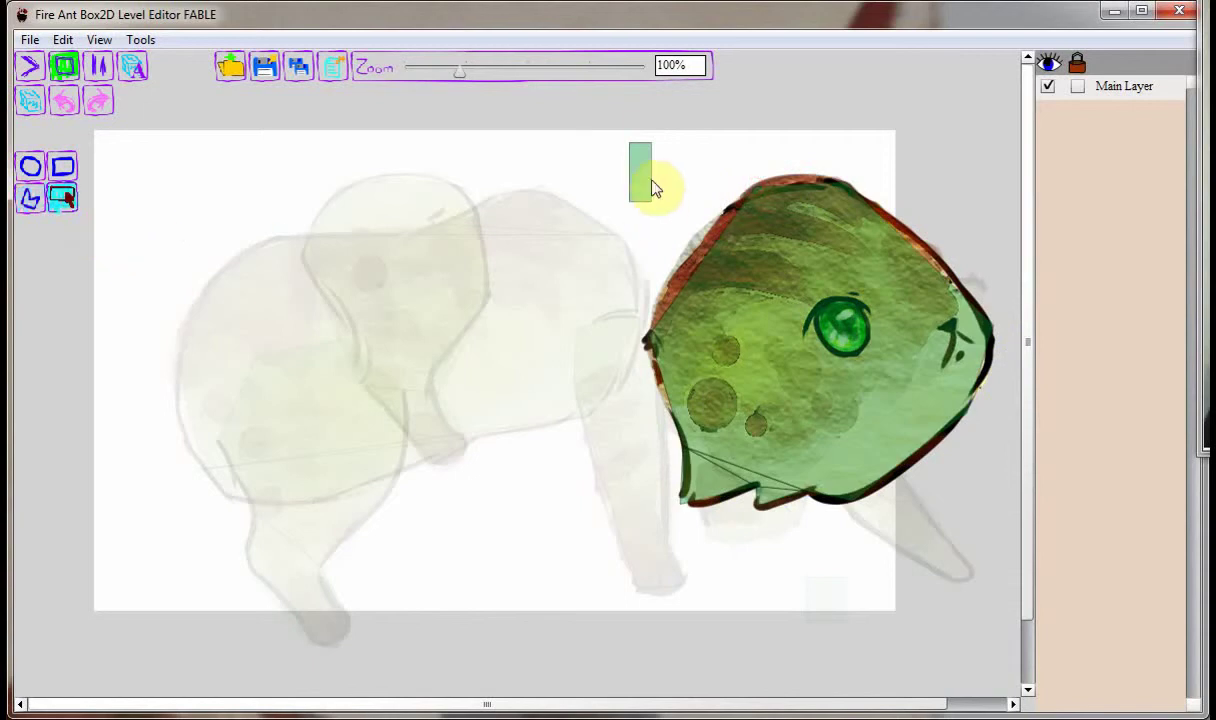
{"action": "left_click", "coordinate": [643, 183]}
{"action": "left_click", "coordinate": [643, 183]}
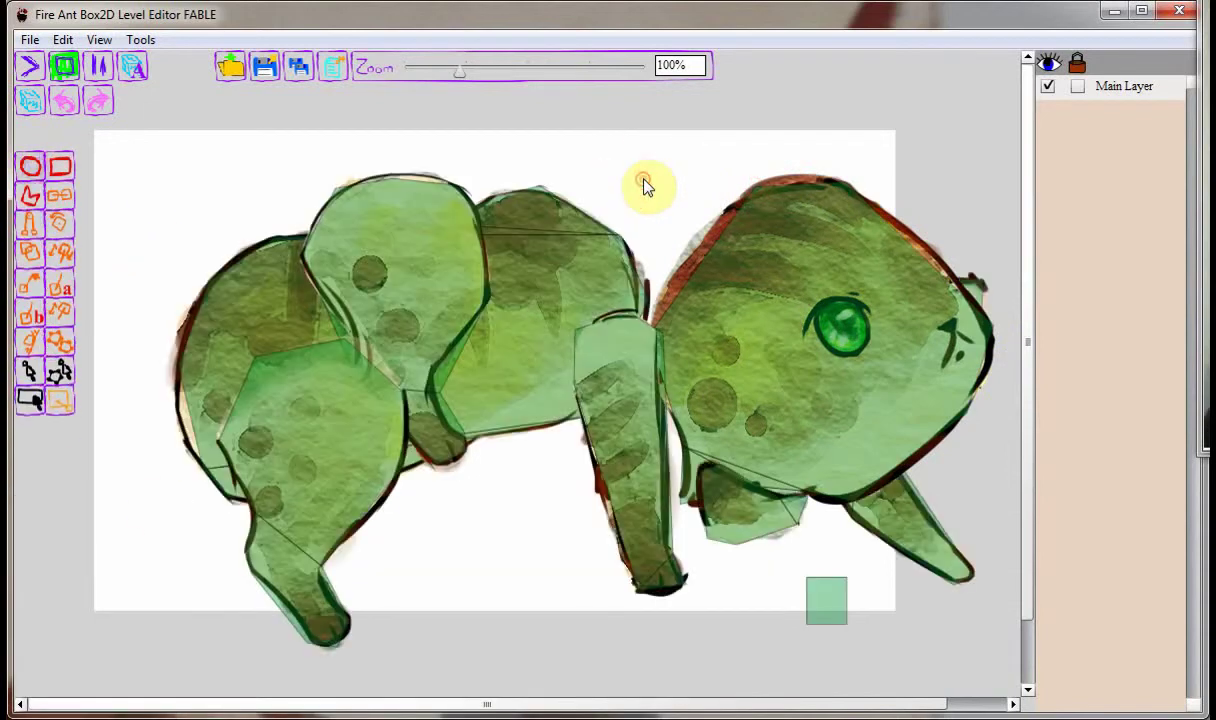
- Replace the texture of the remaining square box body below the head with the second striped leg from gatoprueba.png
{"action": "right_click", "coordinate": [826, 592]}
{"action": "left_click", "coordinate": [850, 603]}
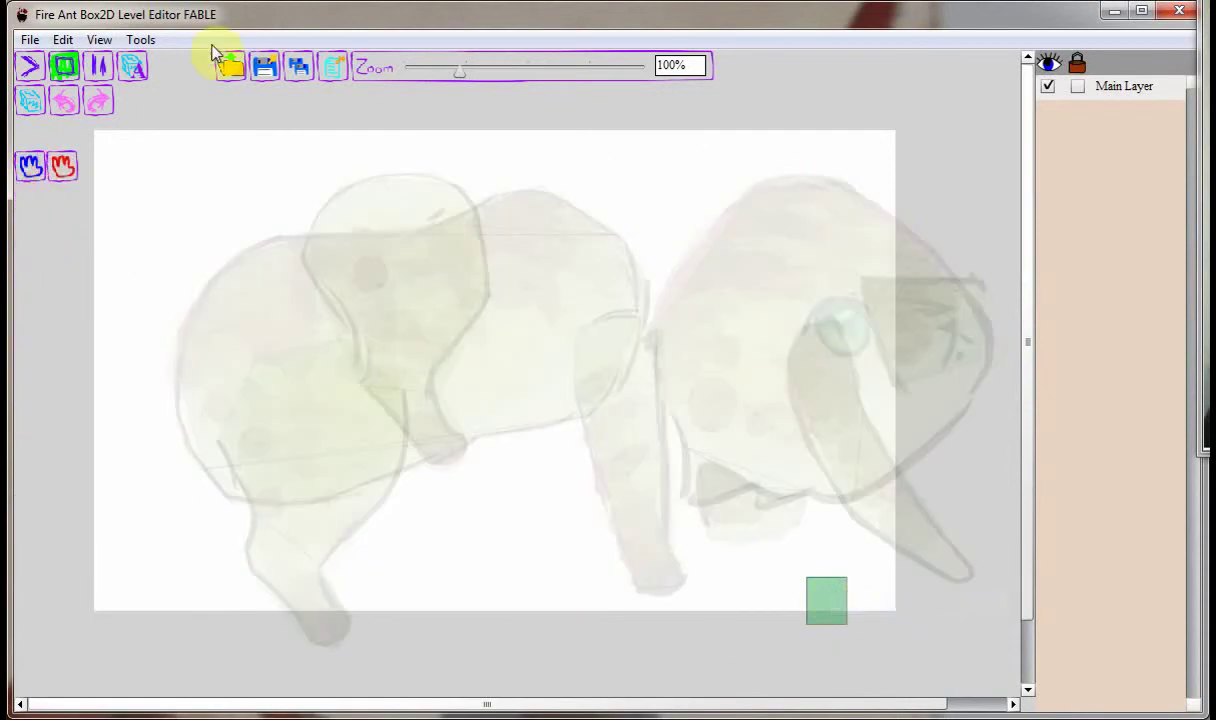
{"action": "left_click", "coordinate": [197, 64]}
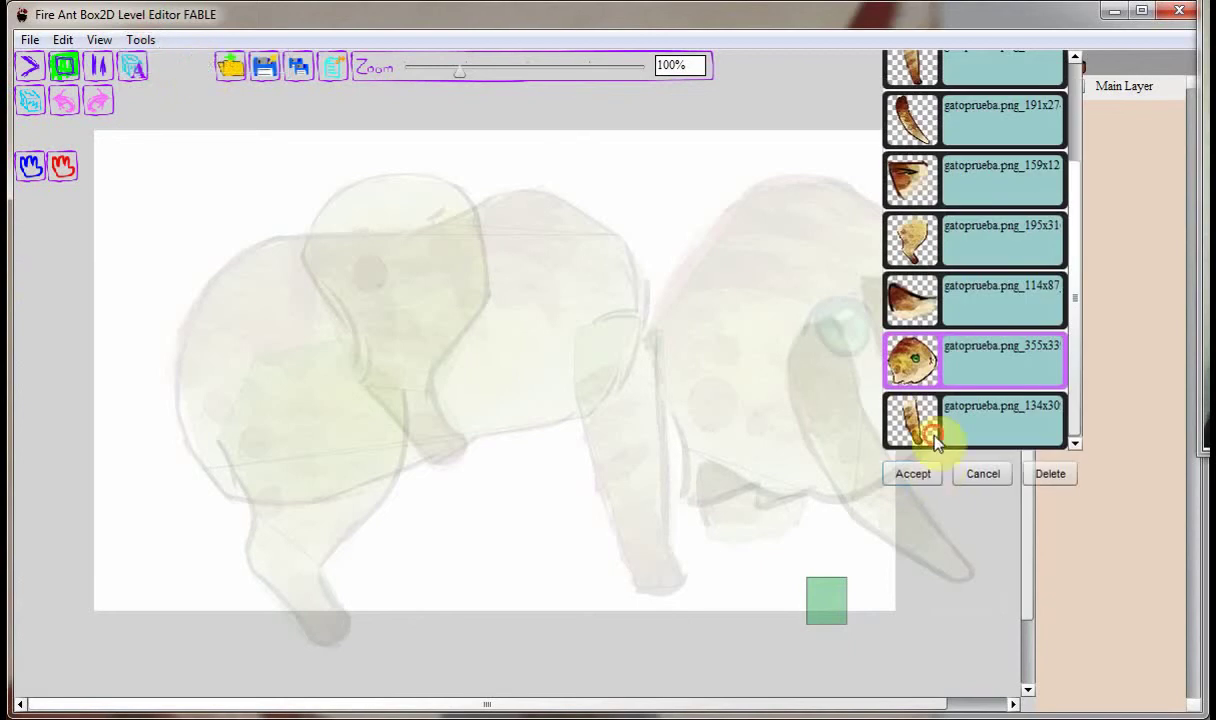
{"action": "left_click", "coordinate": [935, 443]}
{"action": "left_click", "coordinate": [915, 474]}
{"action": "left_click", "coordinate": [193, 253]}
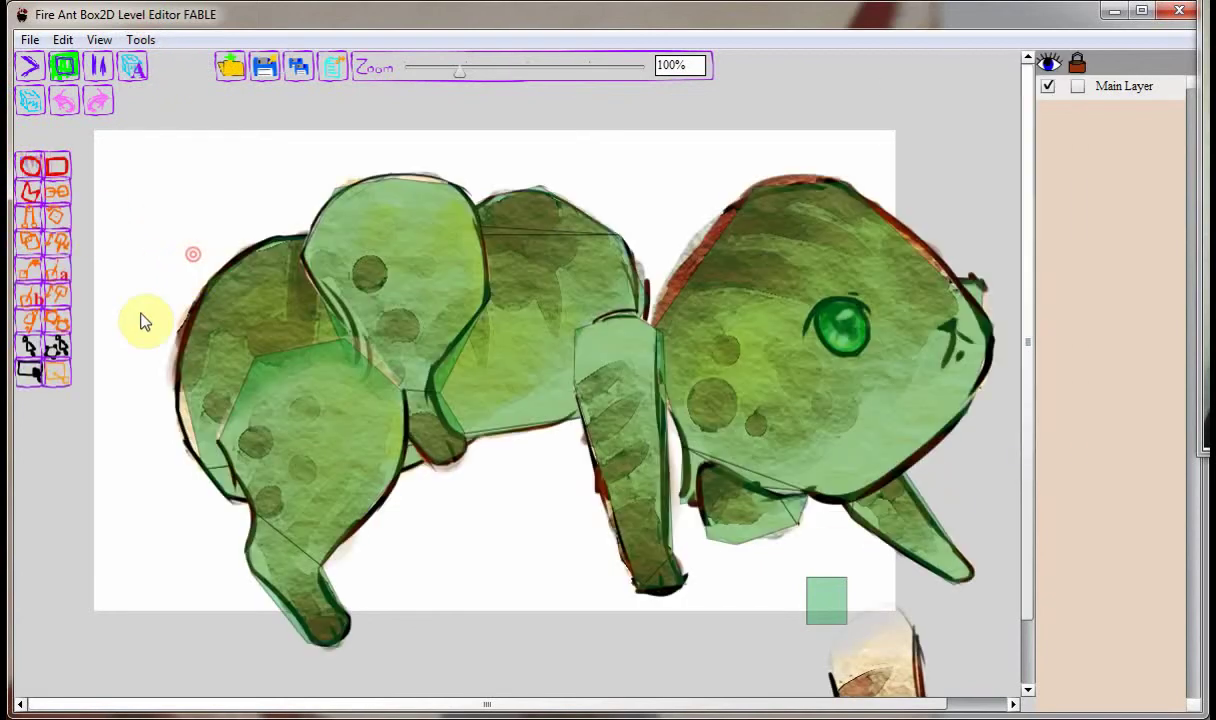
- Move the second striped leg's body up beside the first front leg and open its fixtures for editing
{"action": "left_click", "coordinate": [29, 421]}
{"action": "left_click", "coordinate": [832, 605]}
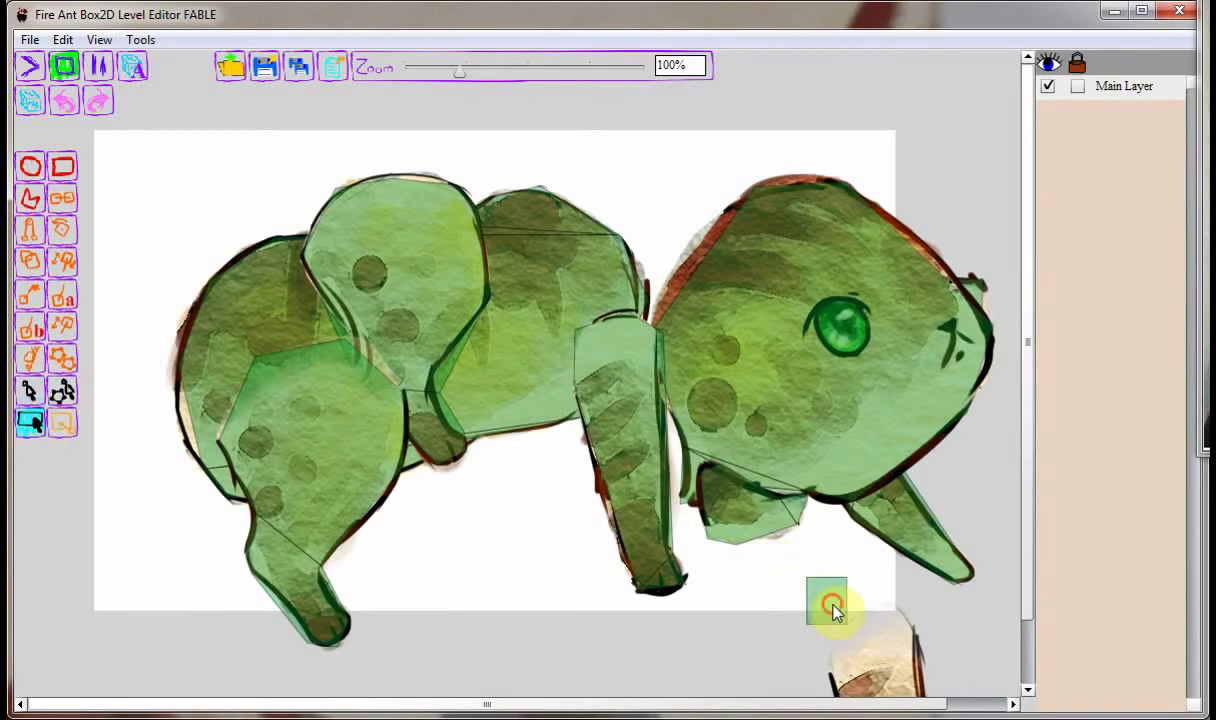
{"action": "left_click_drag", "start_coordinate": [832, 605], "coordinate": [645, 398]}
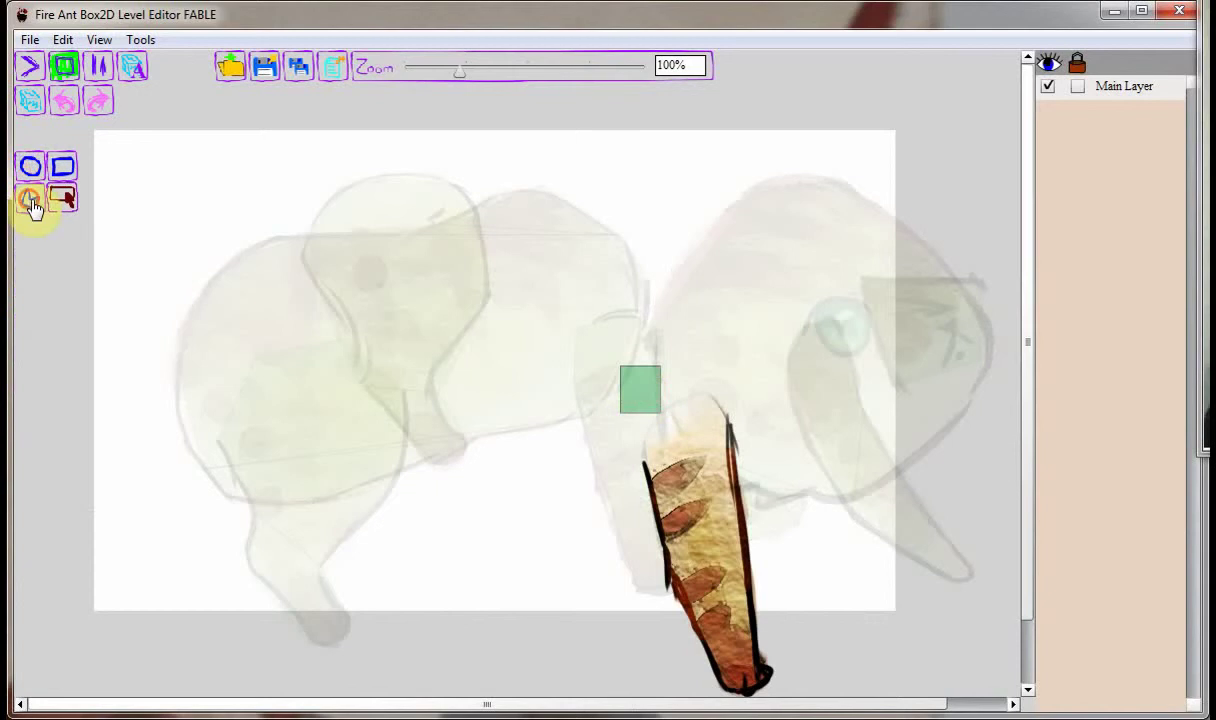
- Trace the second striped leg's outline with a closed polygon fixture, from its upper edge down around the paw
{"action": "left_click", "coordinate": [31, 202]}
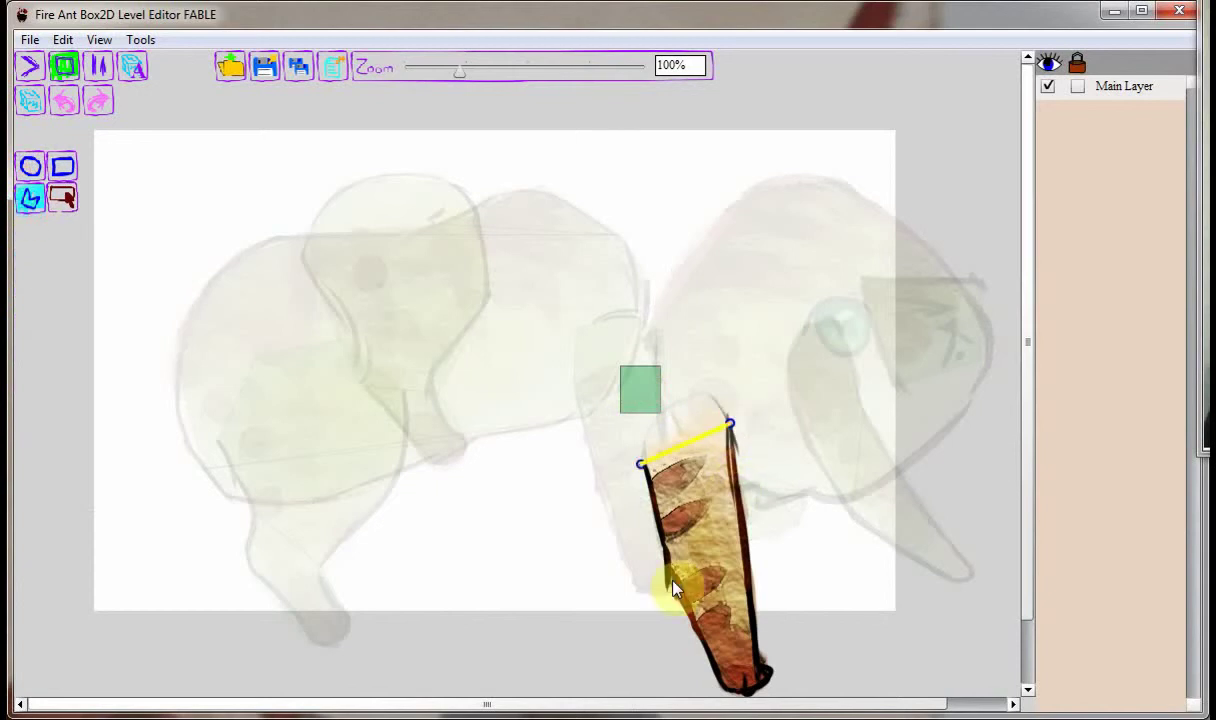
{"action": "left_click", "coordinate": [731, 690]}
{"action": "left_click", "coordinate": [766, 670]}
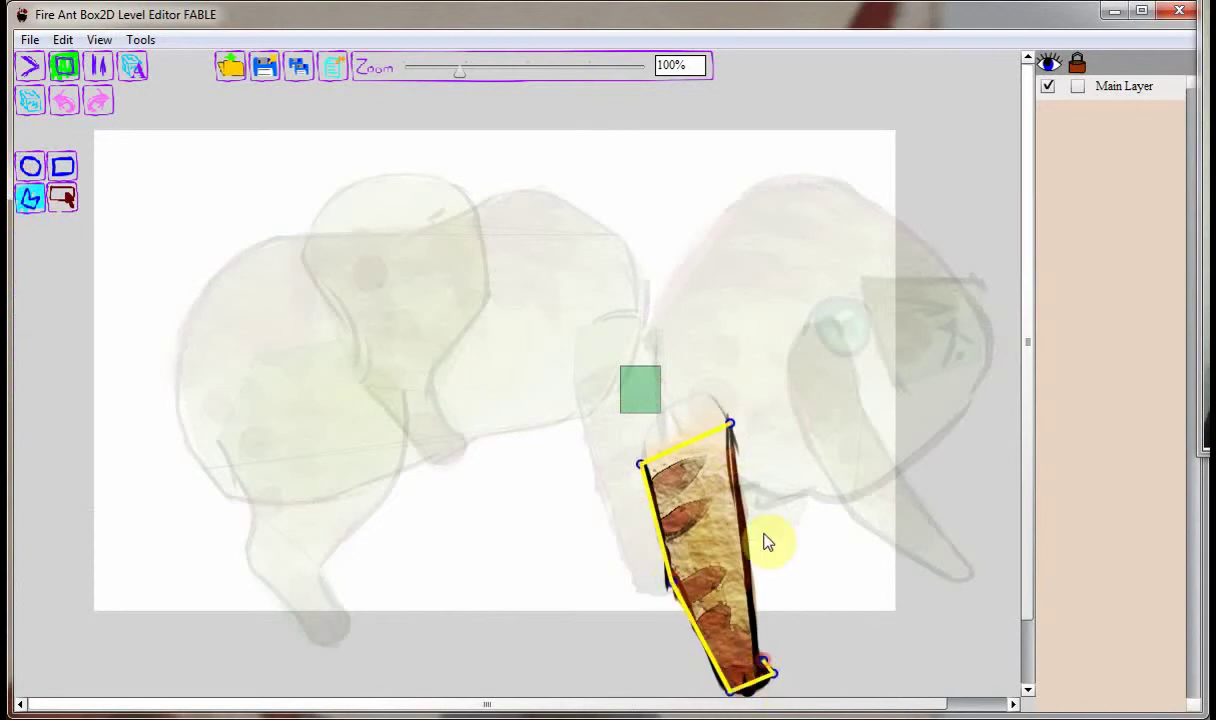
{"action": "left_click", "coordinate": [729, 426]}
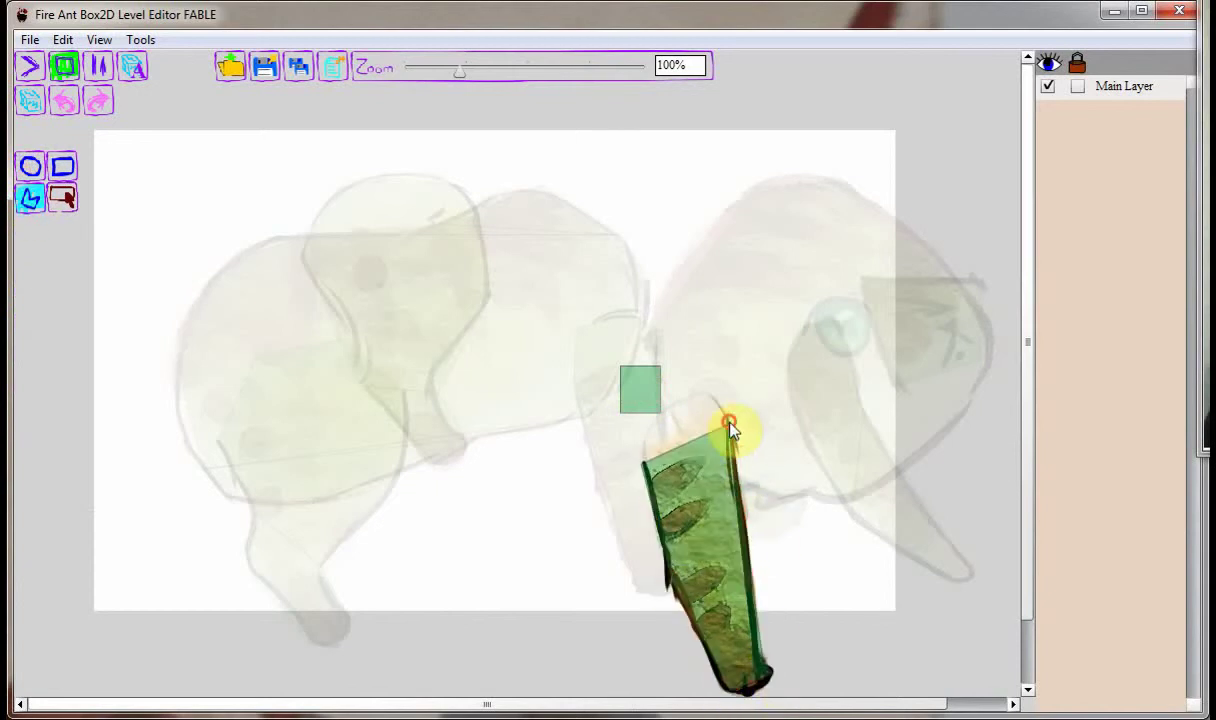
- Delete the original square box fixture from the second striped leg's body and leave fixture editing
{"action": "left_click", "coordinate": [62, 199]}
{"action": "left_click", "coordinate": [630, 392]}
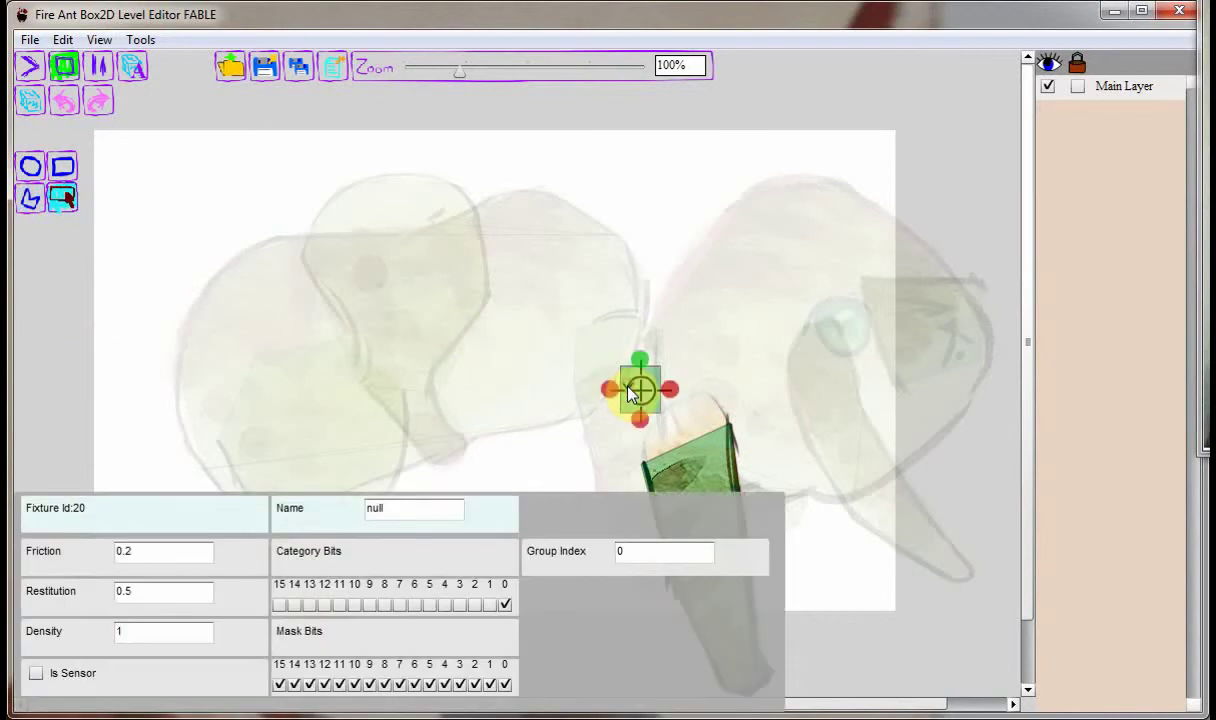
{"action": "left_click", "coordinate": [616, 399]}
{"action": "left_click", "coordinate": [616, 399]}
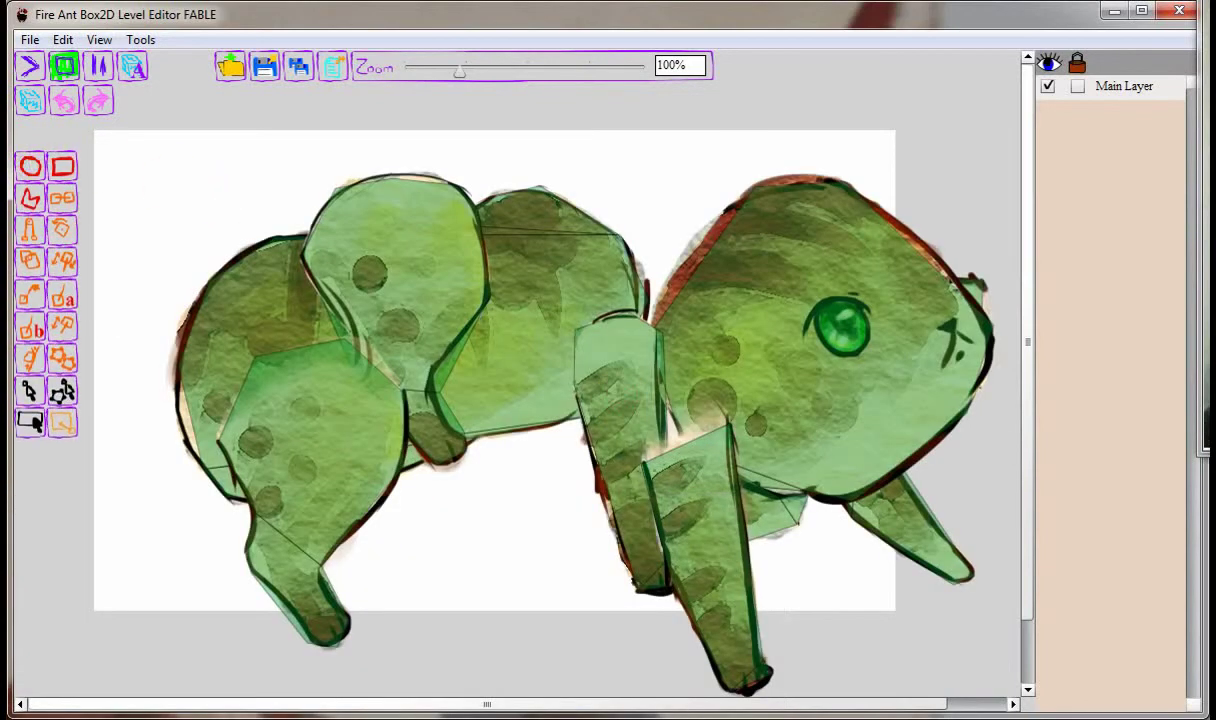
- Review the document settings for dimensions, gravity and texture size, and close them without changes
{"action": "left_click", "coordinate": [30, 39]}
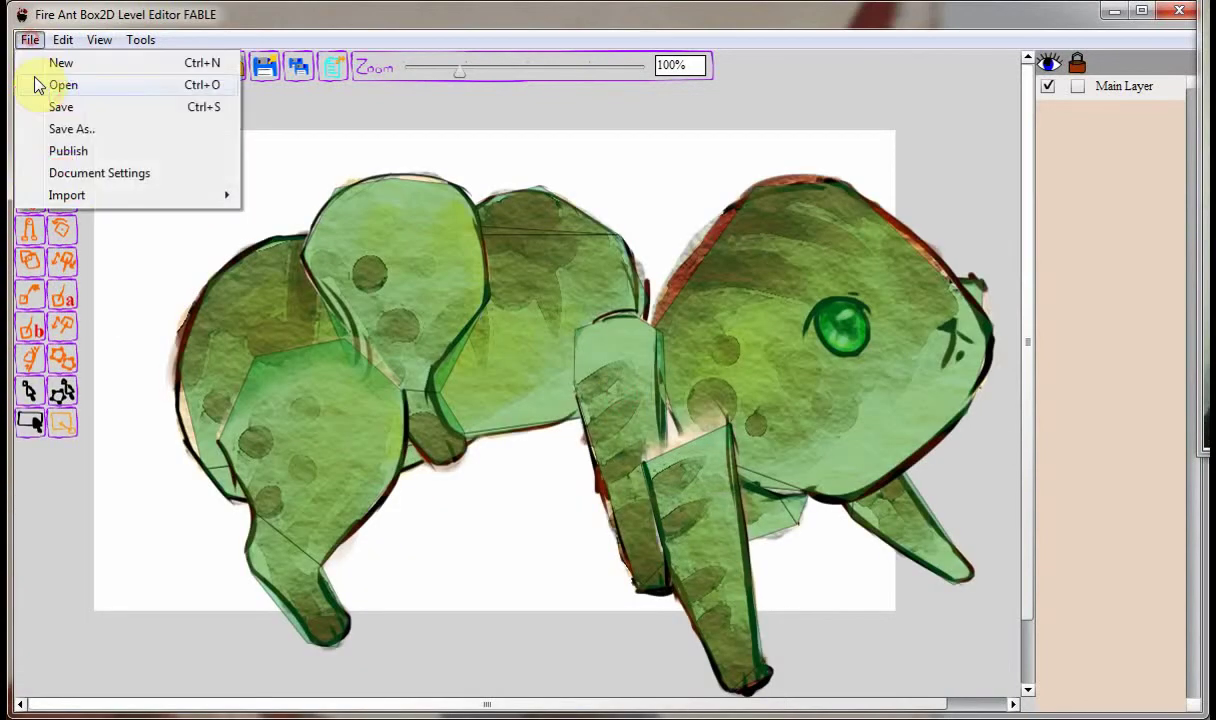
{"action": "left_click", "coordinate": [100, 176]}
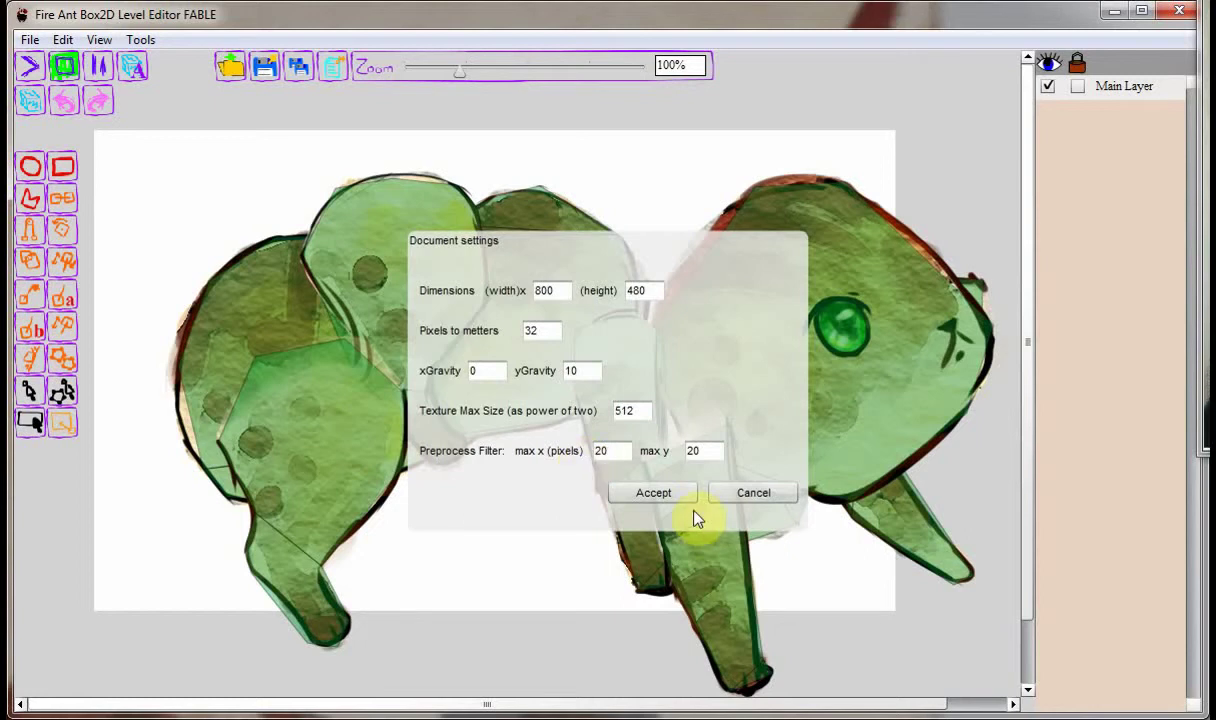
{"action": "left_click", "coordinate": [750, 494]}
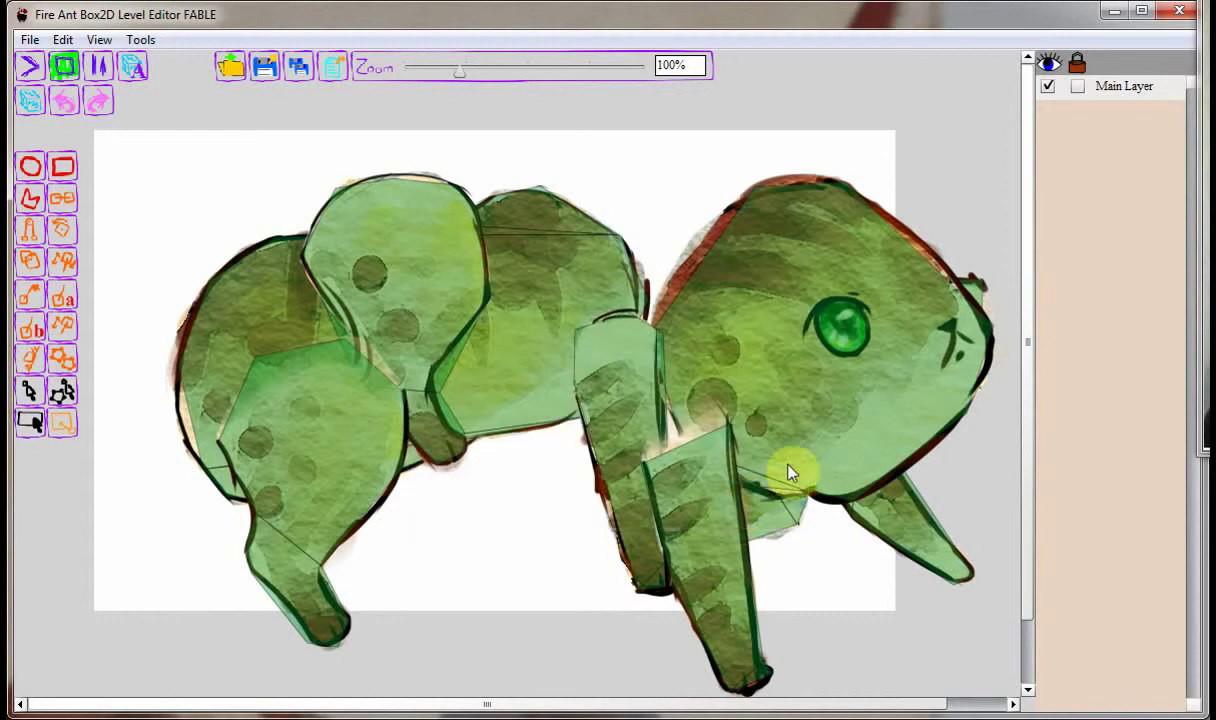
- Display only the textures, and scale all the cat's bodies down together so the whole character fits well inside the canvas
{"action": "left_click", "coordinate": [100, 40]}
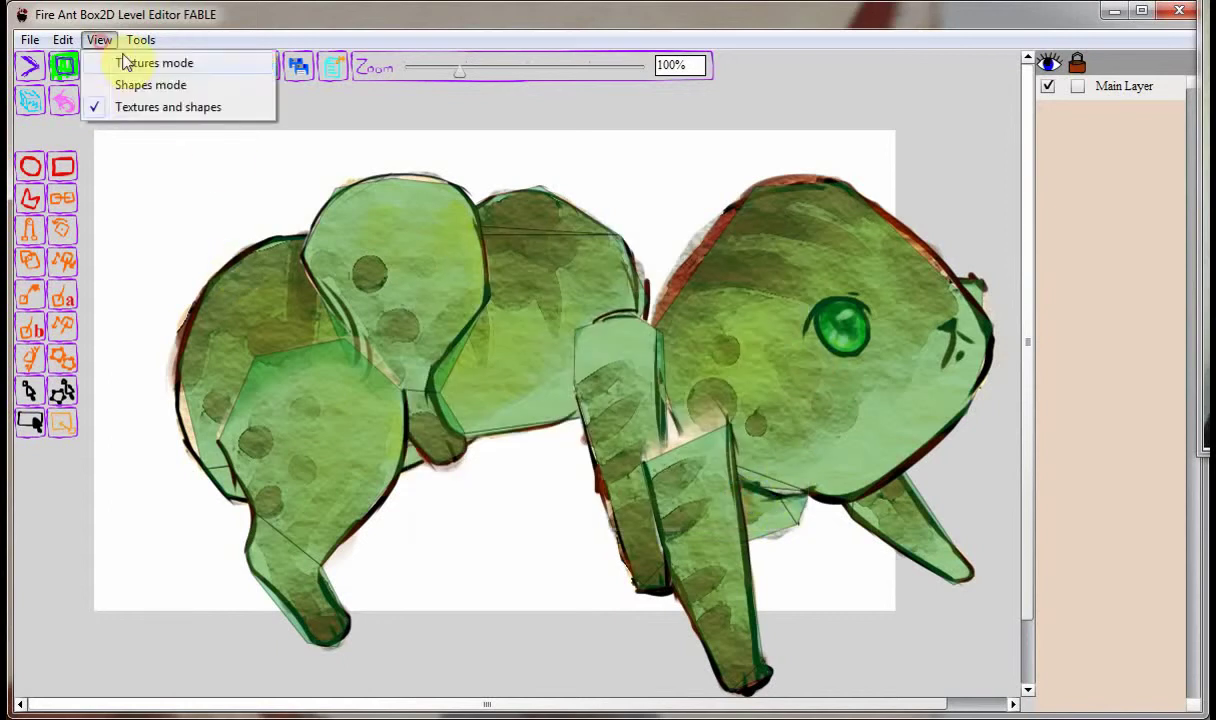
{"action": "left_click", "coordinate": [140, 63]}
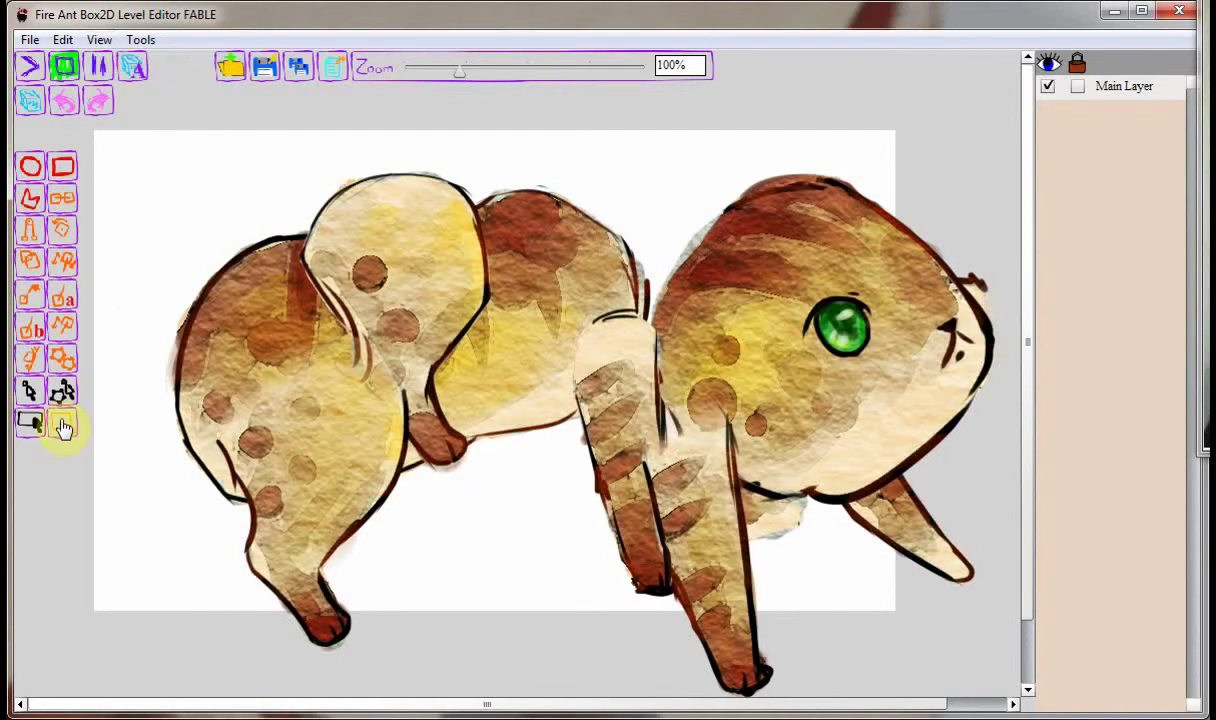
{"action": "left_click", "coordinate": [30, 422]}
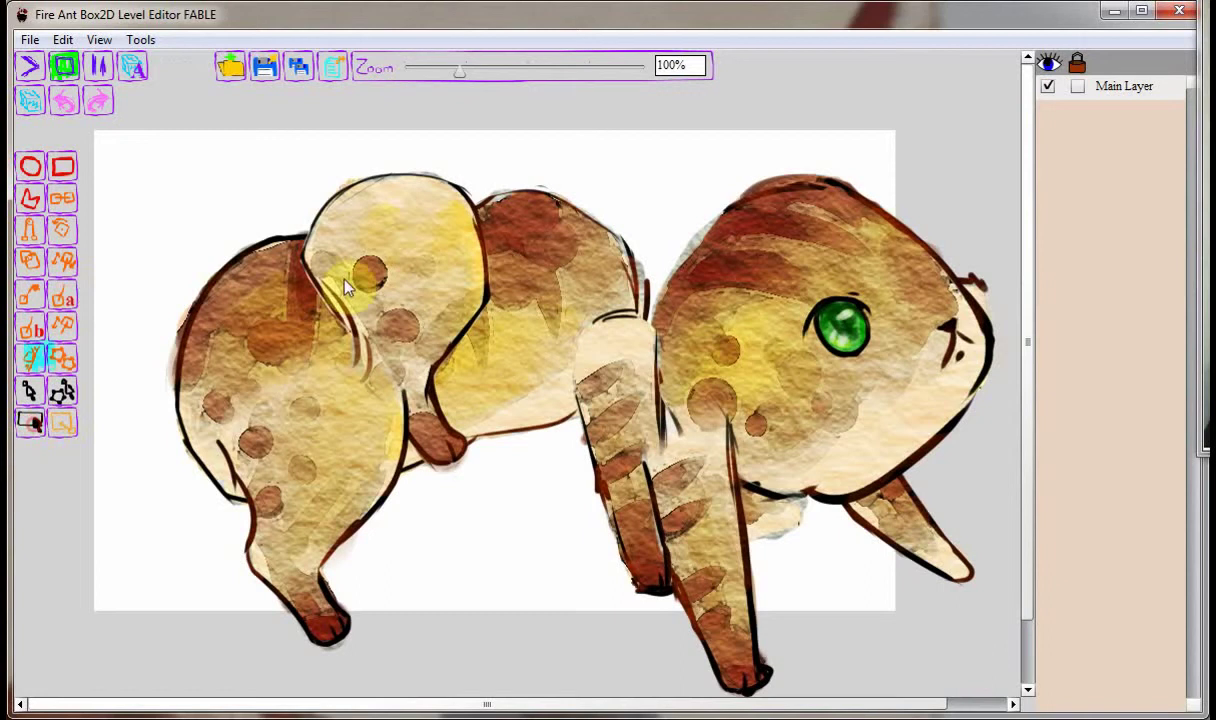
{"action": "left_click", "coordinate": [61, 423]}
{"action": "left_click_drag", "start_coordinate": [202, 144], "coordinate": [963, 663]}
{"action": "left_click_drag", "start_coordinate": [733, 497], "coordinate": [714, 490]}
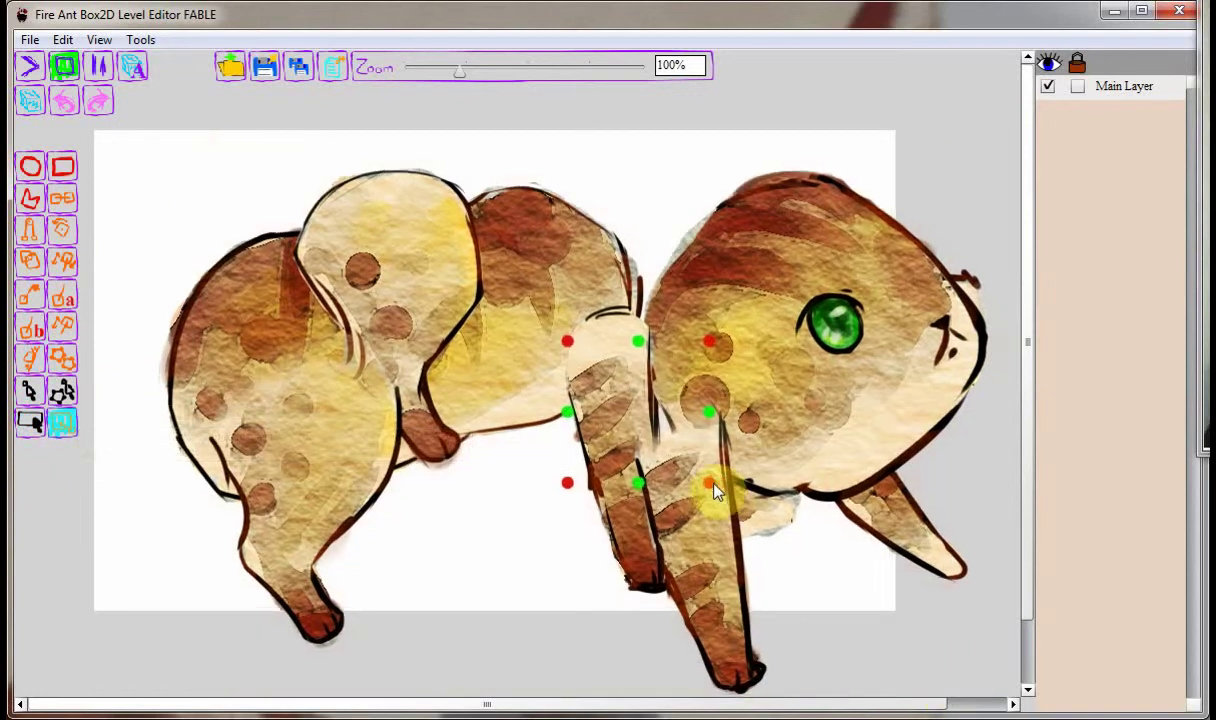
{"action": "scroll", "coordinate": [714, 490], "scroll_direction": "down", "scroll_amount": 5}
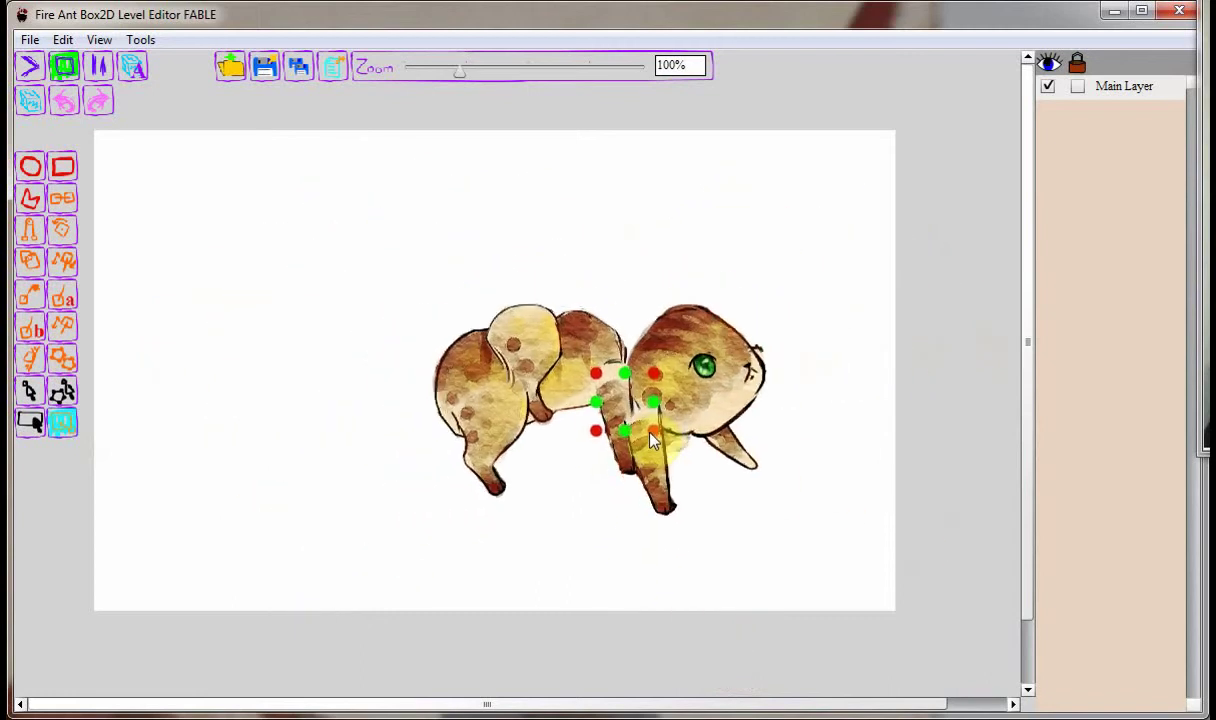
{"action": "left_click", "coordinate": [766, 530]}
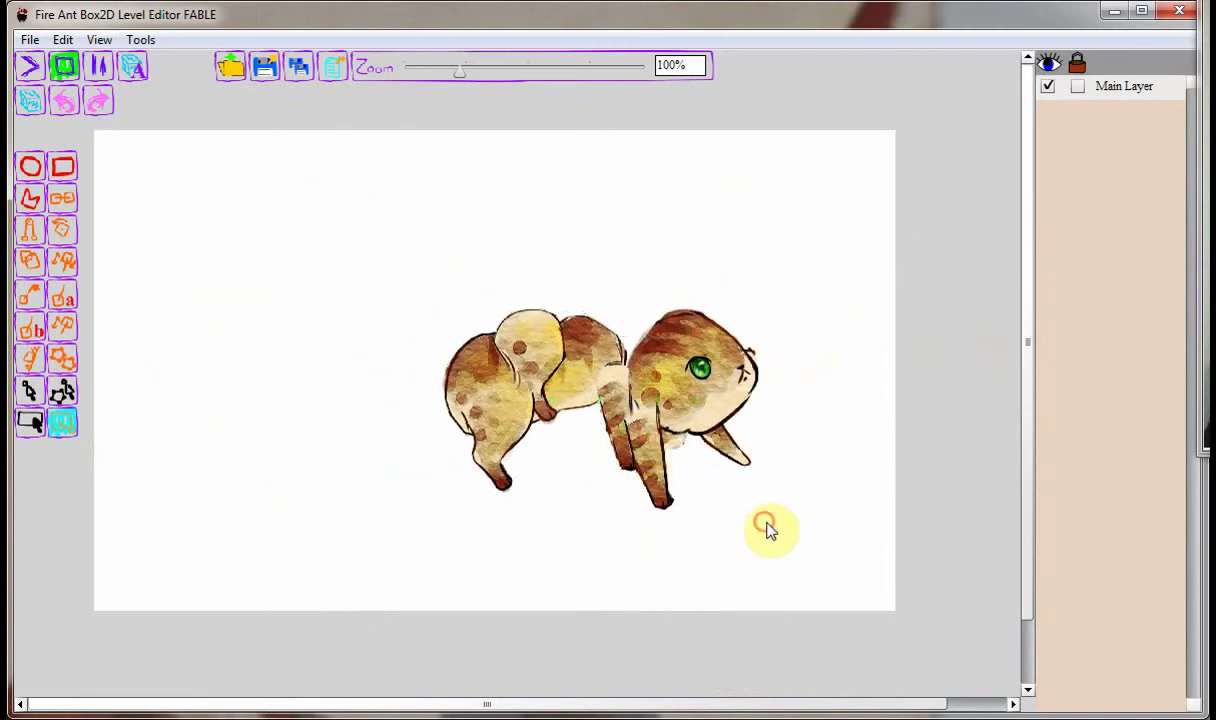
- Spread the cat parts apart by moving the torso, the upper spotted hind leg, the head and the nearer striped front leg
{"action": "left_click", "coordinate": [30, 422]}
{"action": "left_click_drag", "start_coordinate": [467, 387], "coordinate": [375, 426]}
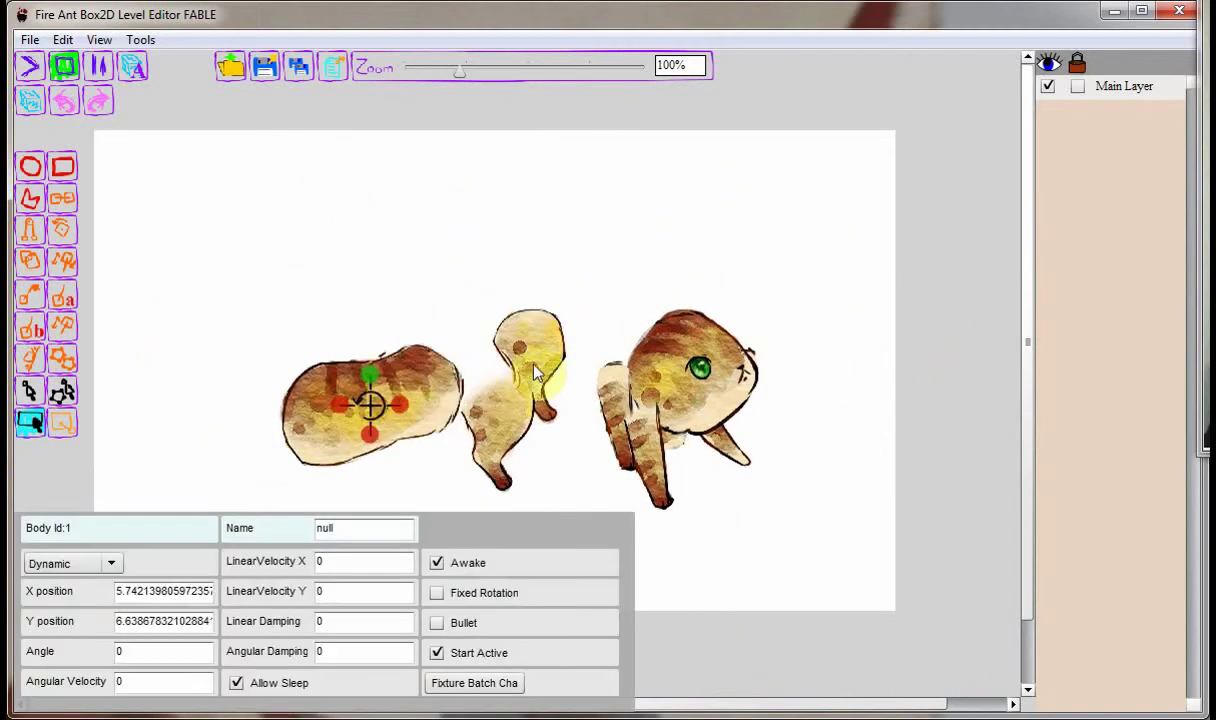
{"action": "left_click_drag", "start_coordinate": [532, 353], "coordinate": [556, 271]}
{"action": "left_click_drag", "start_coordinate": [690, 380], "coordinate": [711, 244]}
{"action": "left_click_drag", "start_coordinate": [640, 440], "coordinate": [560, 497]}
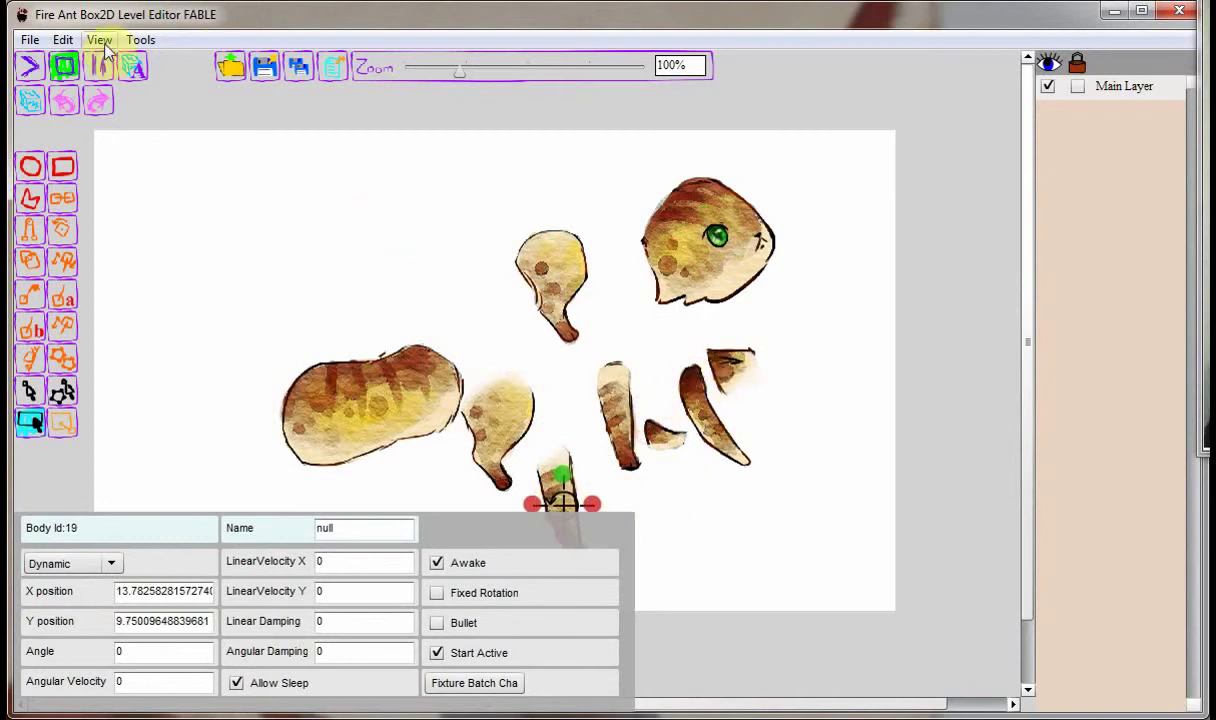
- Add a new layer named head
{"action": "left_click", "coordinate": [140, 40]}
{"action": "left_click", "coordinate": [160, 60]}
{"action": "triple_click", "coordinate": [334, 195]}
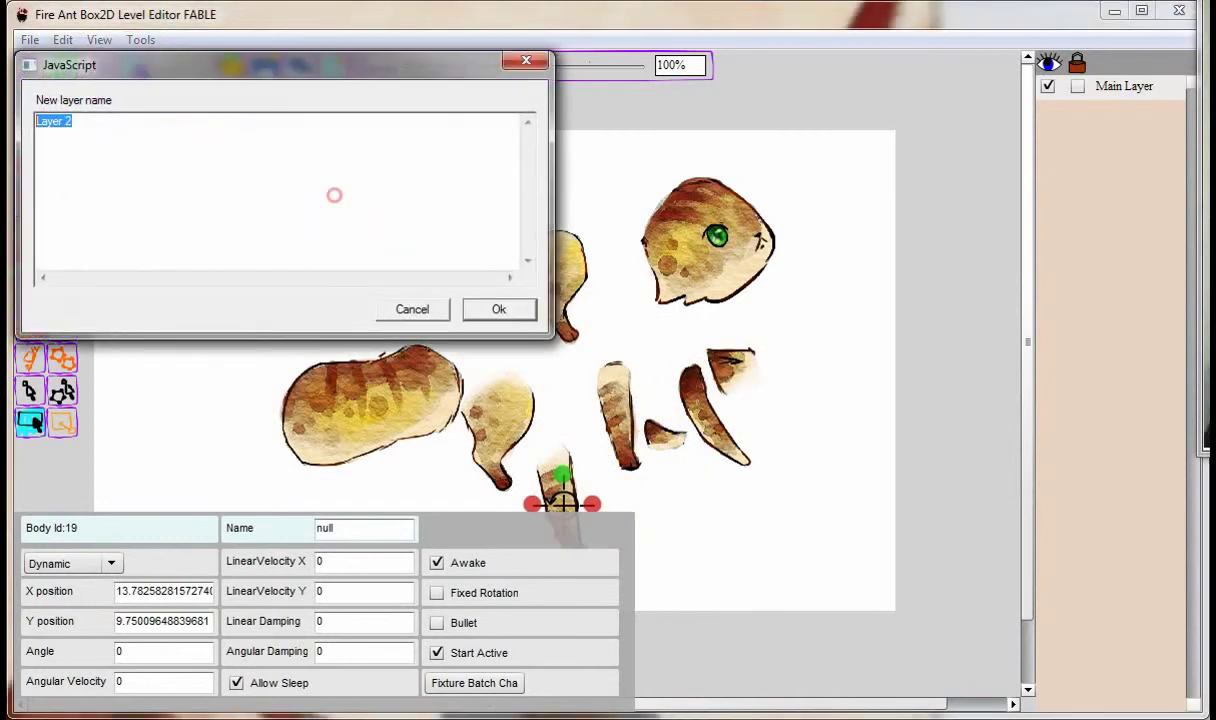
{"action": "type", "text": "head"}
{"action": "key", "text": "Return"}
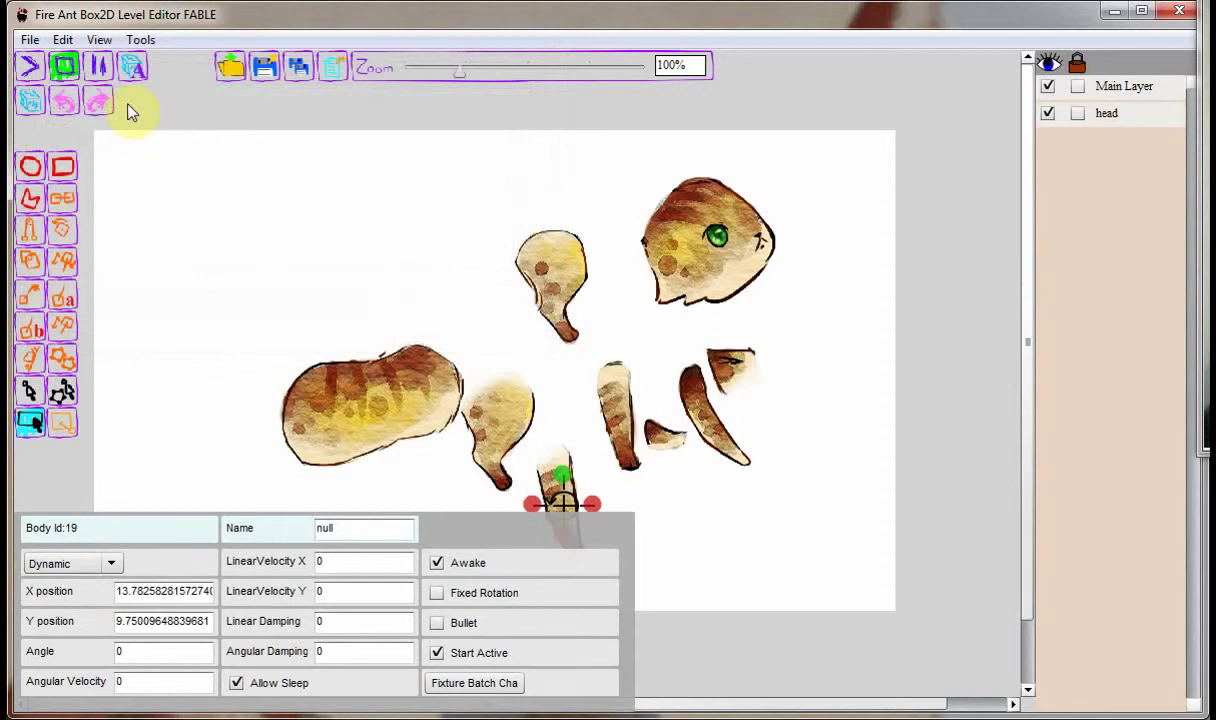
- Add a new layer named body
{"action": "left_click", "coordinate": [140, 40]}
{"action": "left_click", "coordinate": [168, 62]}
{"action": "triple_click", "coordinate": [138, 134]}
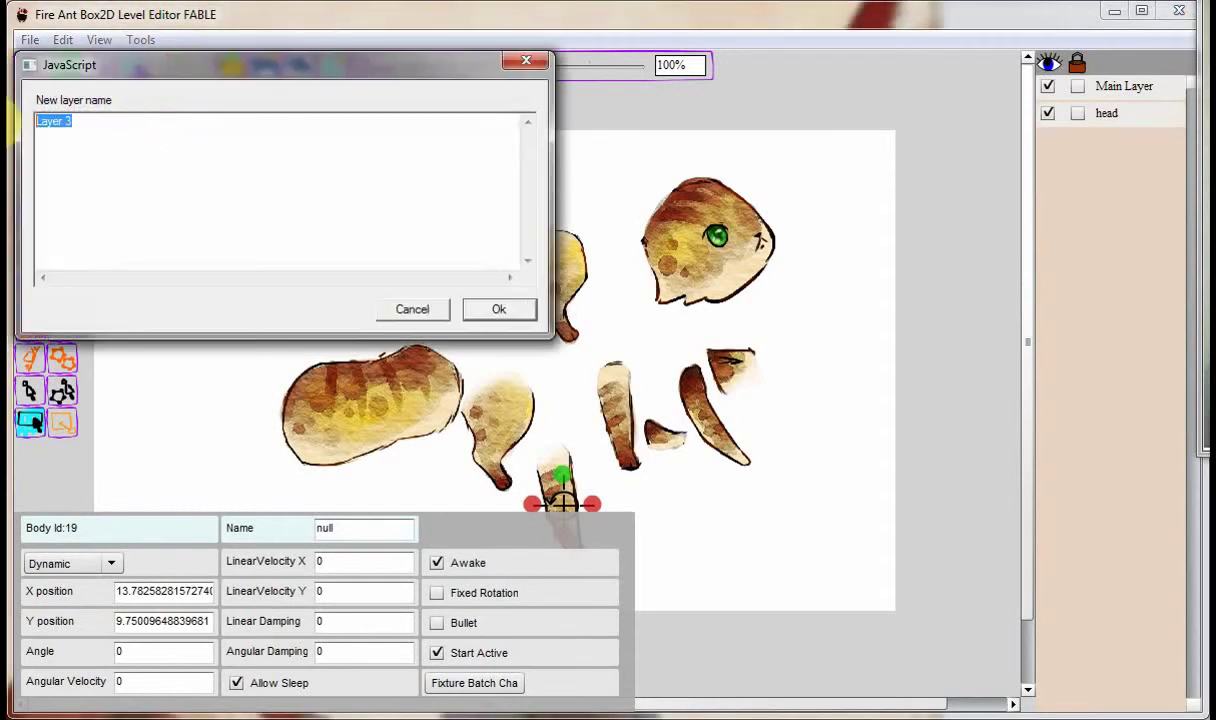
{"action": "type", "text": "body"}
{"action": "key", "text": "Return"}
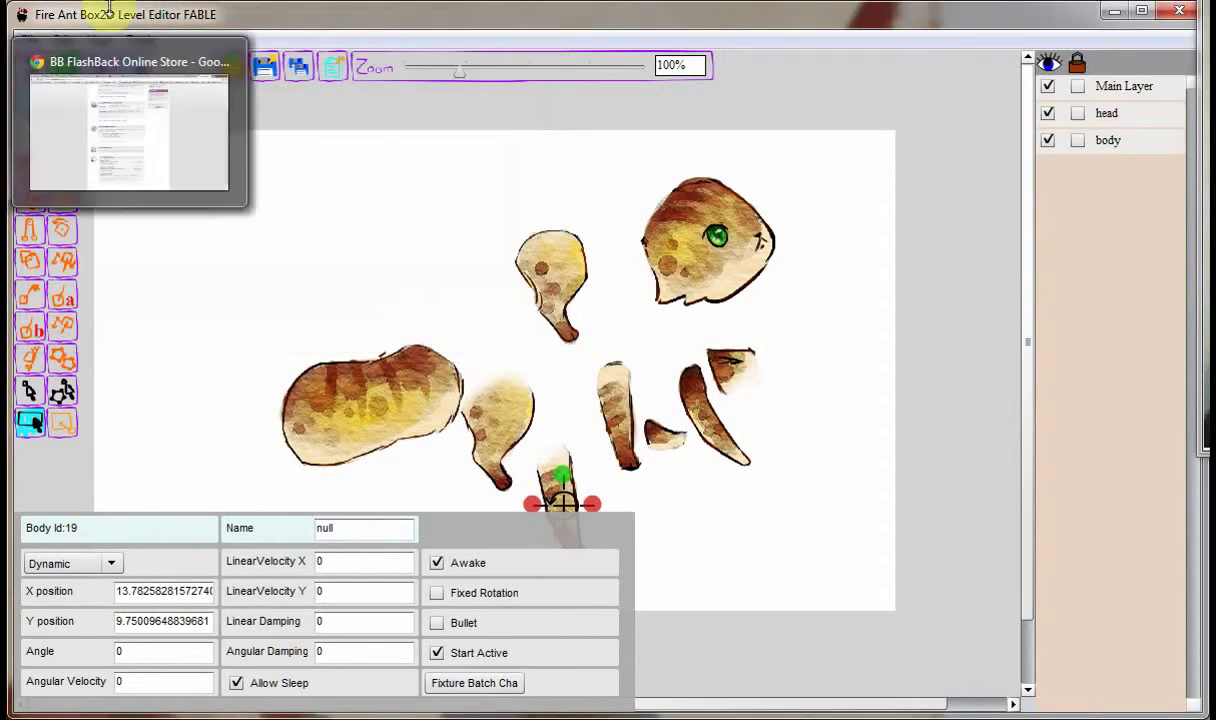
- Add a new layer named leg1
{"action": "left_click", "coordinate": [140, 40]}
{"action": "left_click", "coordinate": [223, 68]}
{"action": "left_click_drag", "start_coordinate": [204, 141], "coordinate": [12, 100]}
{"action": "type", "text": "leg1"}
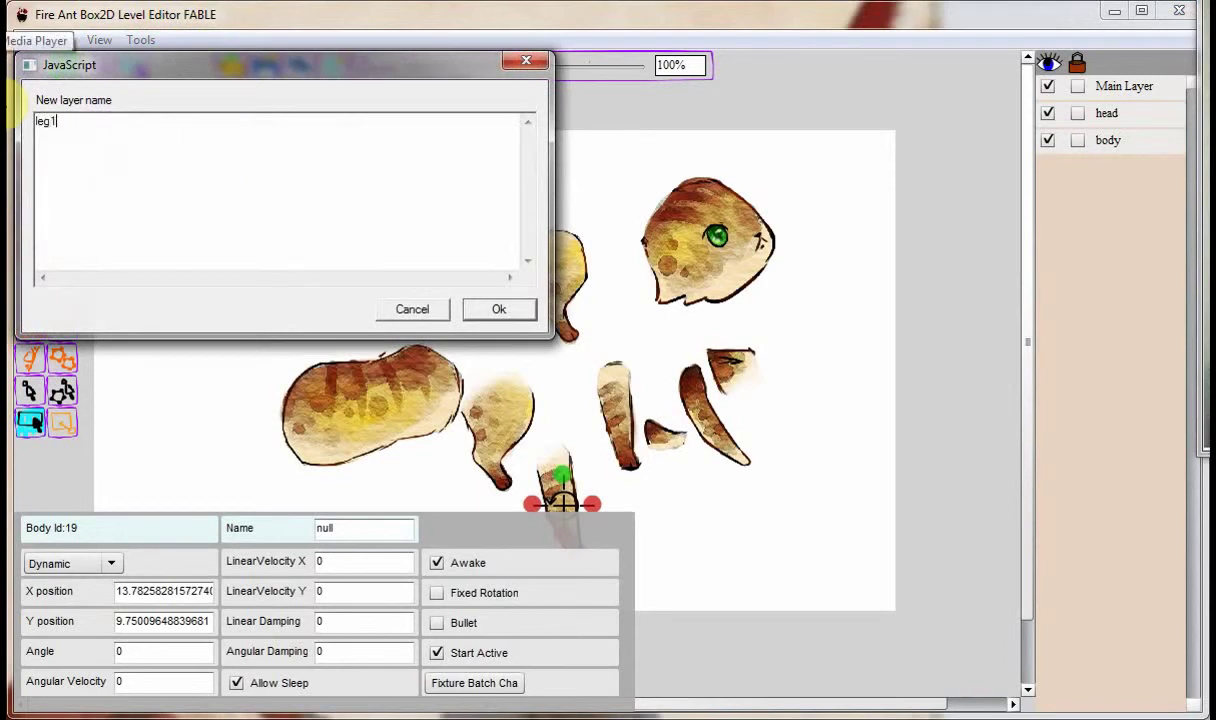
{"action": "left_click", "coordinate": [509, 311]}
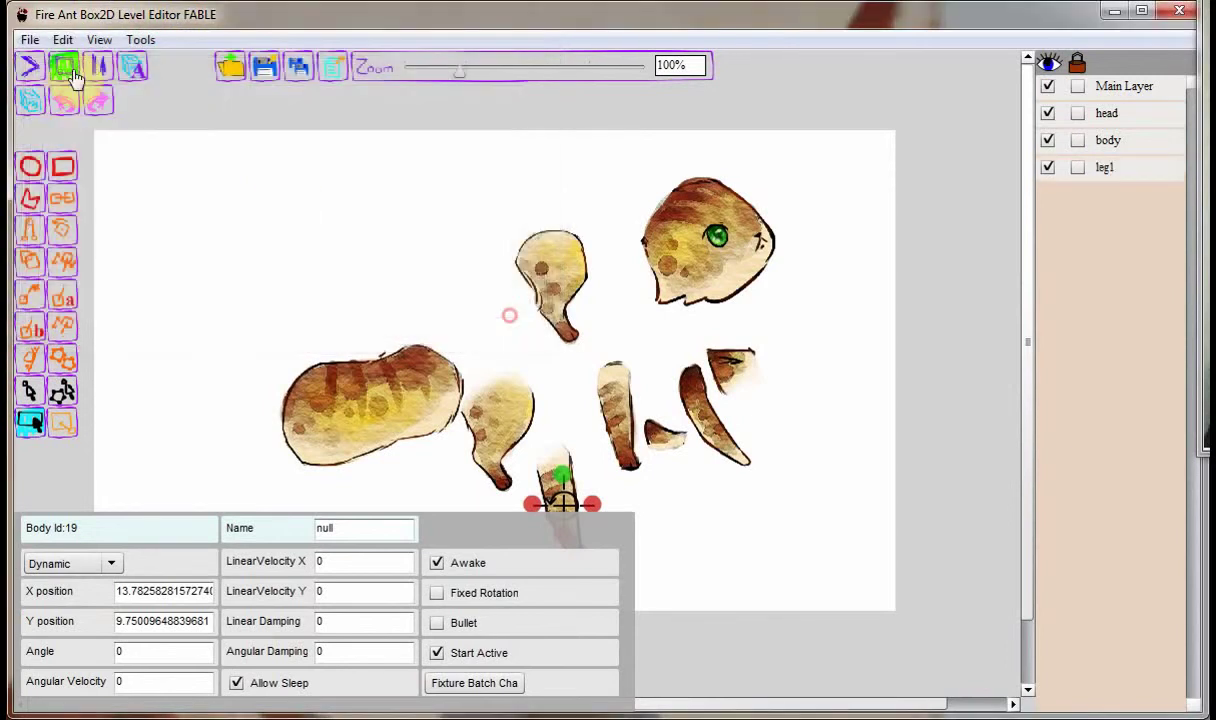
- Add a new layer named leg2
{"action": "left_click", "coordinate": [140, 40]}
{"action": "left_click", "coordinate": [171, 62]}
{"action": "left_click", "coordinate": [145, 135]}
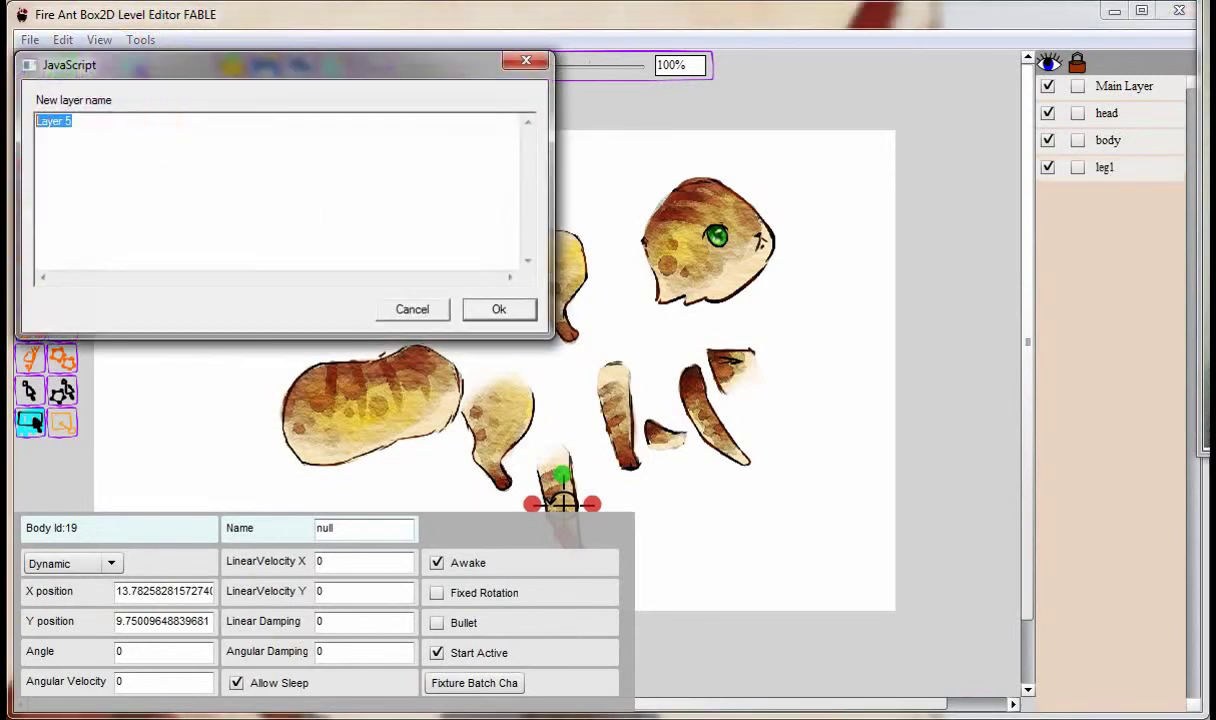
{"action": "left_click", "coordinate": [505, 309]}
- Add a new layer named leg3
{"action": "left_click", "coordinate": [140, 40]}
{"action": "left_click", "coordinate": [175, 65]}
{"action": "left_click", "coordinate": [170, 144]}
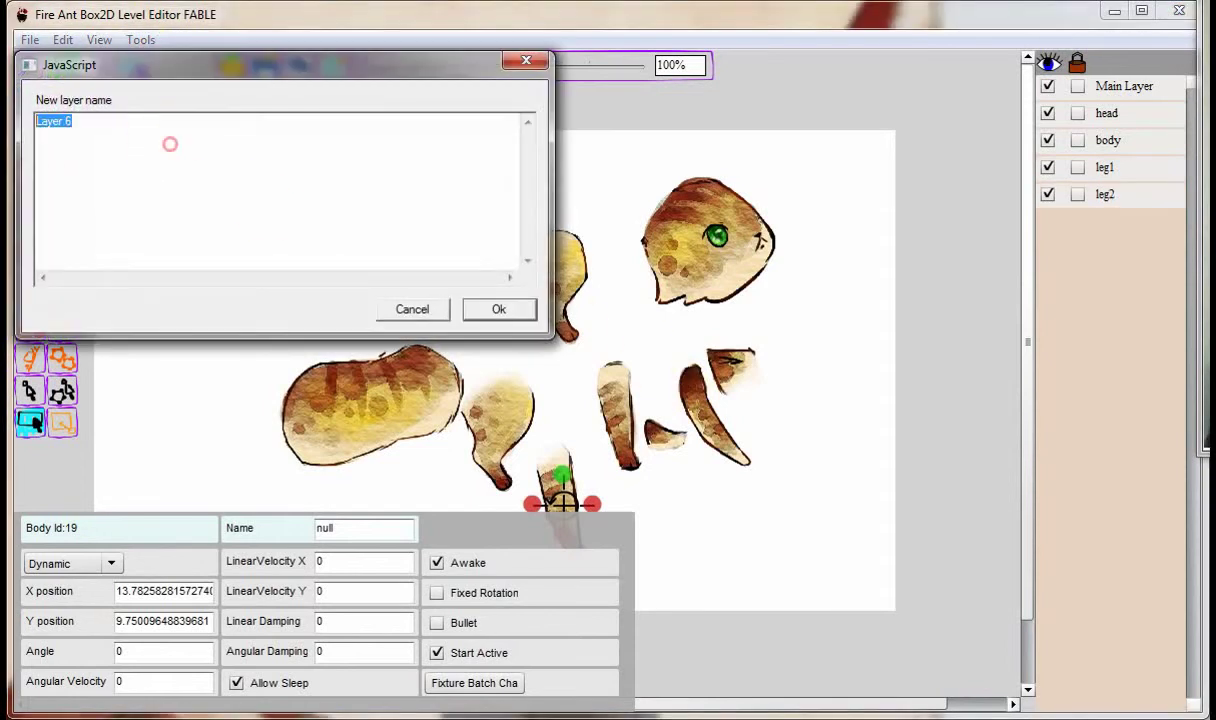
{"action": "type", "text": "leg3"}
{"action": "key", "text": "Return"}
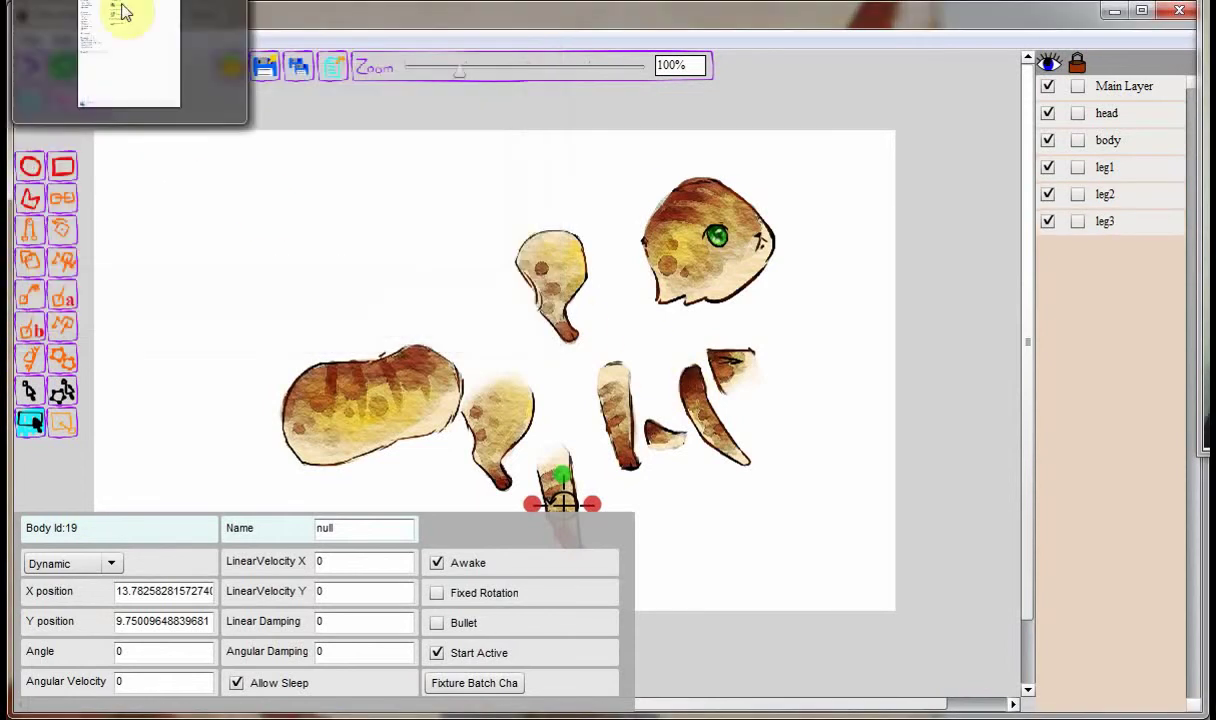
- Add a new layer named leg4
{"action": "left_click", "coordinate": [148, 40]}
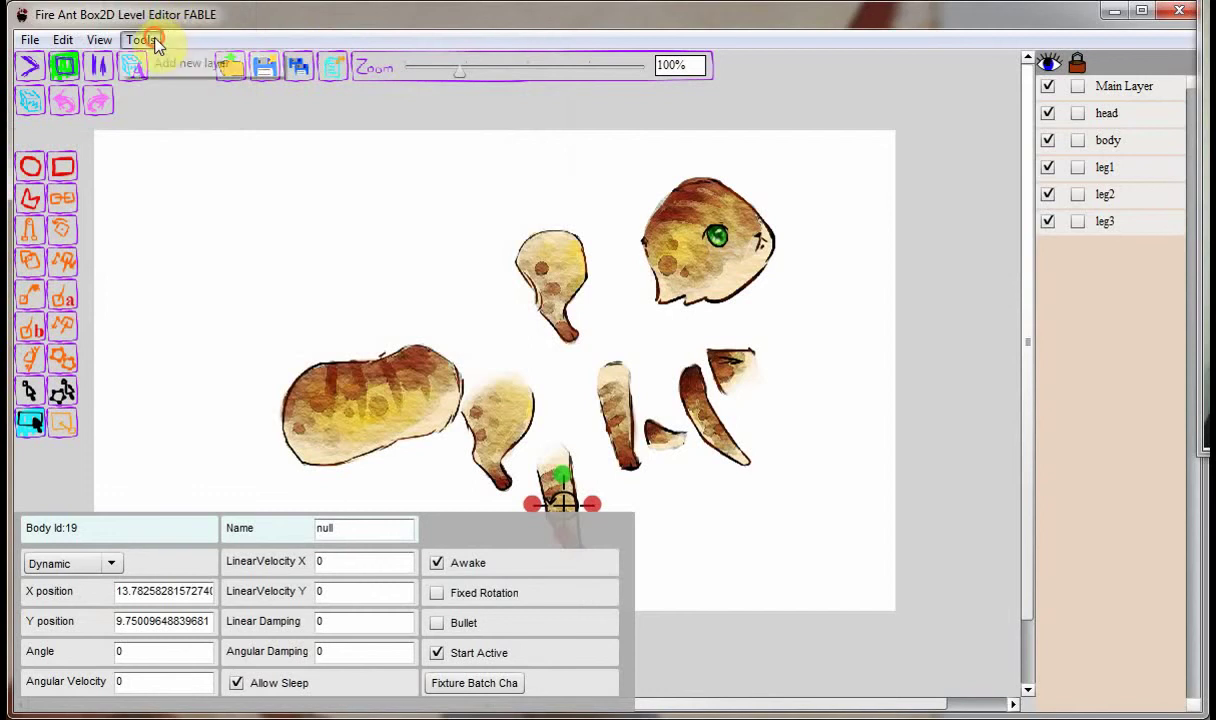
{"action": "left_click", "coordinate": [210, 70]}
{"action": "left_click", "coordinate": [314, 176]}
{"action": "type", "text": "leg"}
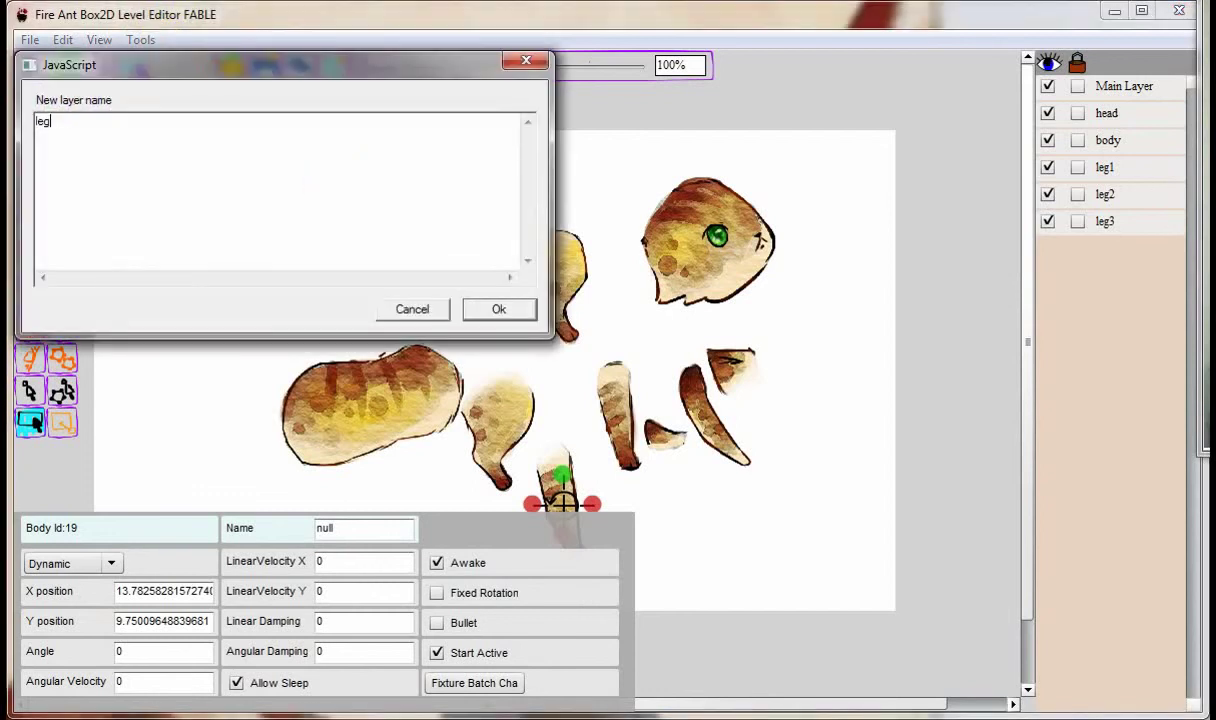
{"action": "type", "text": "4"}
{"action": "left_click", "coordinate": [499, 309]}
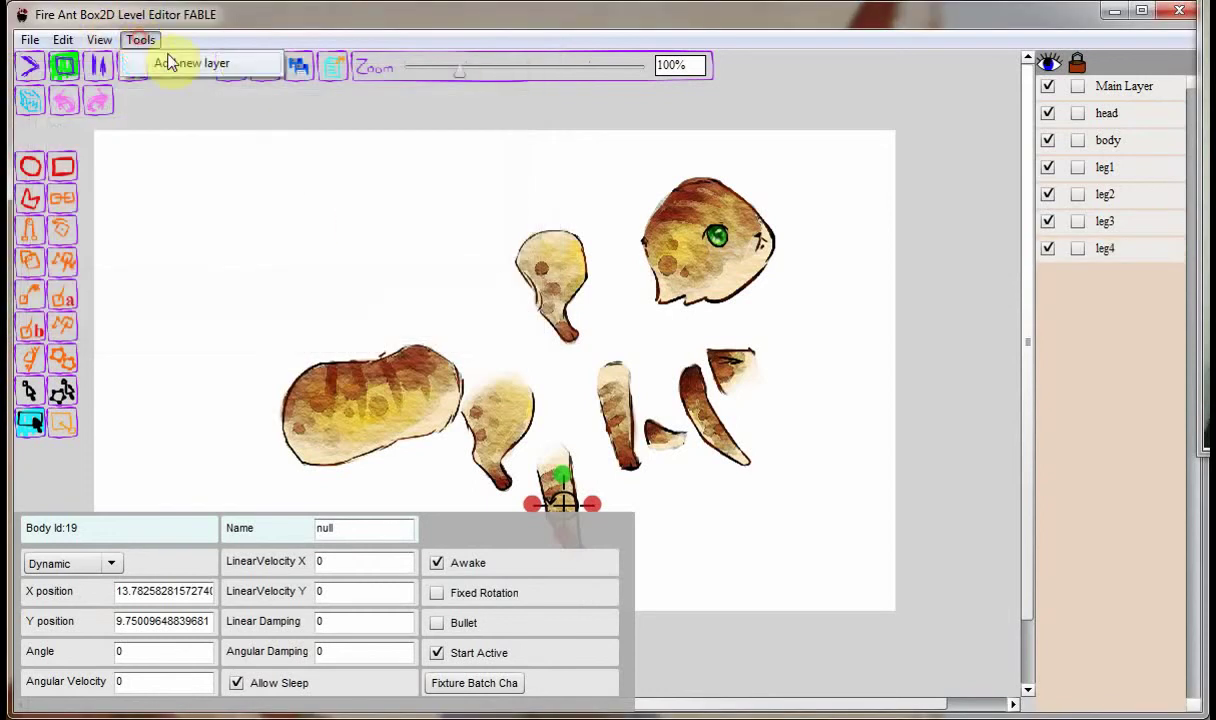
- Add a new layer named ear
{"action": "left_click", "coordinate": [170, 63]}
{"action": "left_click", "coordinate": [174, 130]}
{"action": "type", "text": "le"}
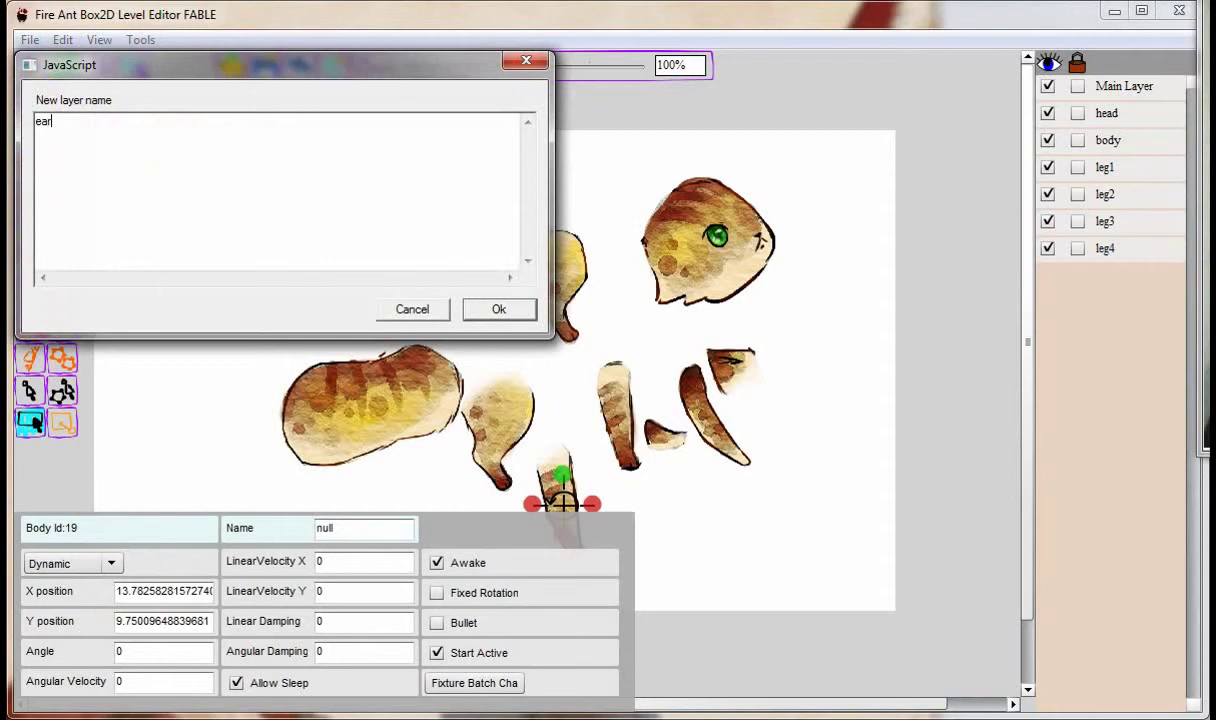
{"action": "type", "text": "r"}
{"action": "left_click", "coordinate": [499, 309]}
- Add a new layer named tail
{"action": "left_click", "coordinate": [140, 40]}
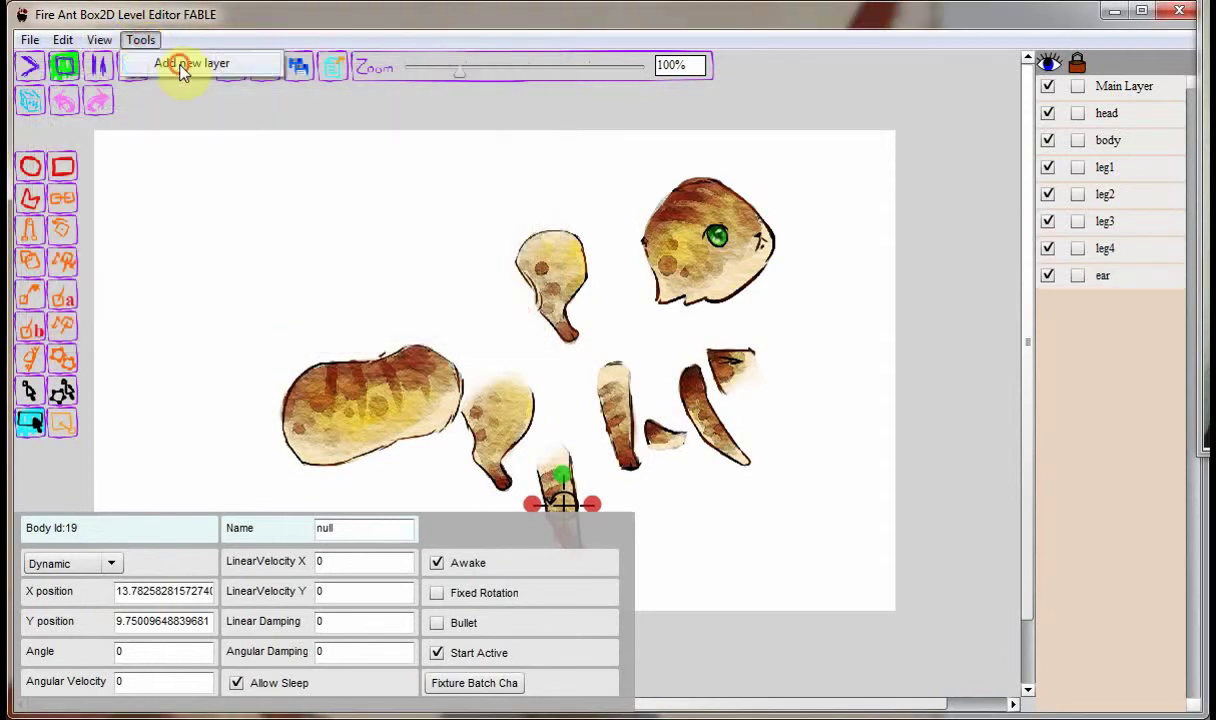
{"action": "left_click", "coordinate": [181, 65]}
{"action": "left_click", "coordinate": [167, 148]}
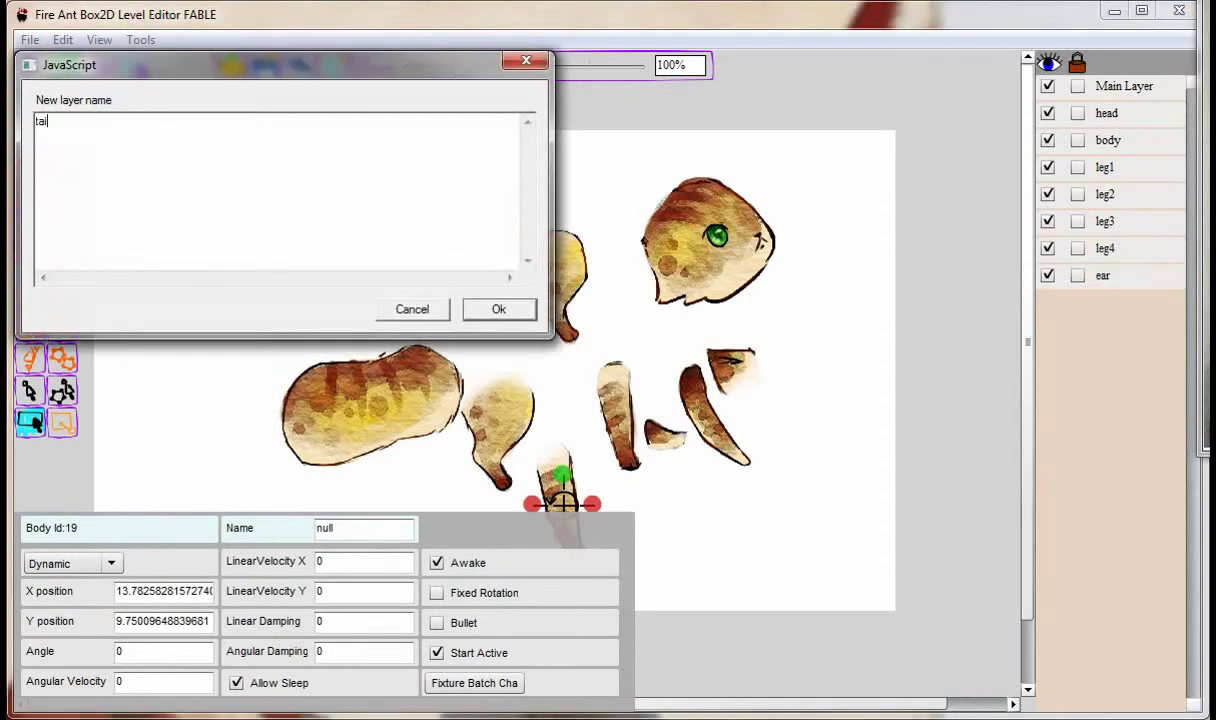
{"action": "type", "text": "tail"}
{"action": "left_click", "coordinate": [499, 309]}
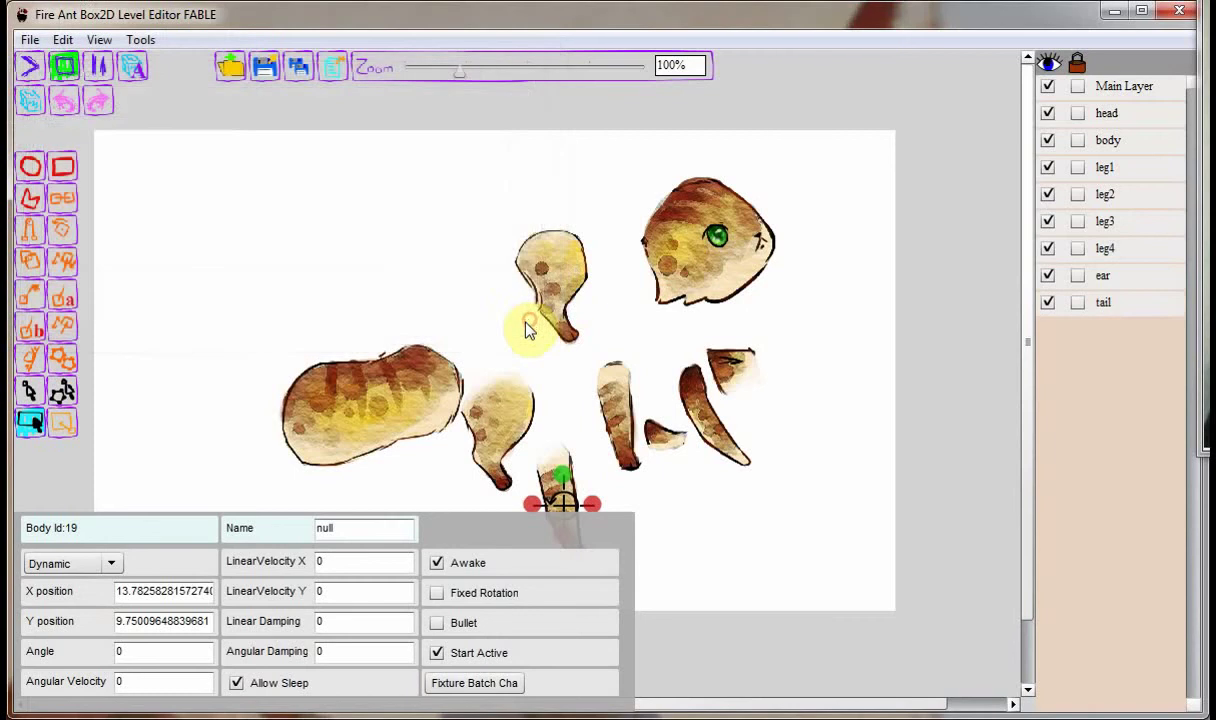
- Send the cat's head body to the head layer
{"action": "right_click", "coordinate": [700, 282]}
{"action": "mouse_move", "coordinate": [792, 308]}
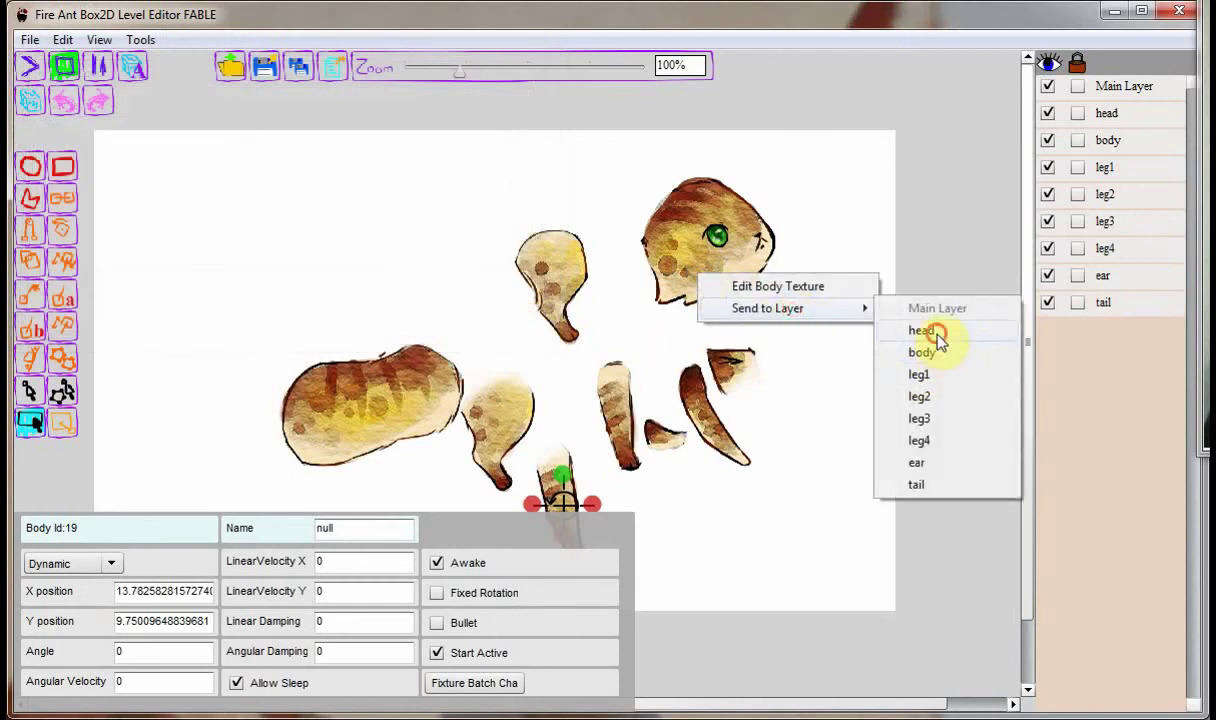
{"action": "left_click", "coordinate": [938, 336]}
- Send the upper hind leg to layer leg1 and the hind leg beside the torso to layer leg2
{"action": "right_click", "coordinate": [580, 280]}
{"action": "mouse_move", "coordinate": [647, 311]}
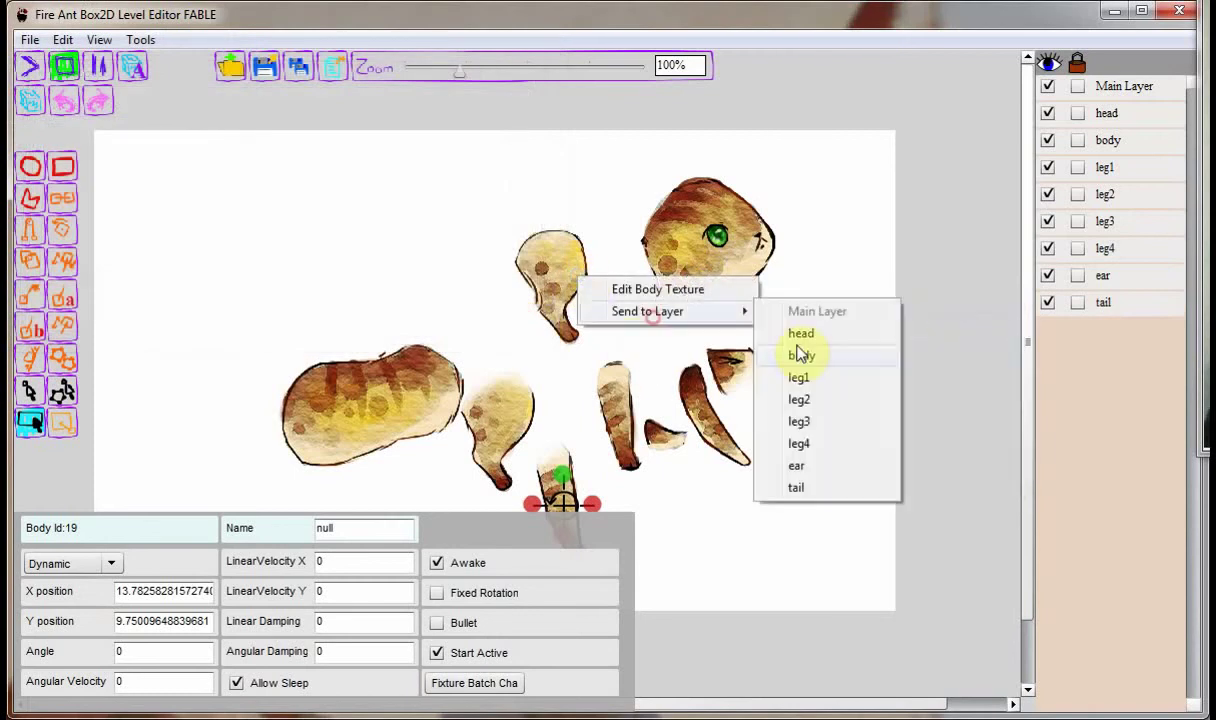
{"action": "left_click", "coordinate": [835, 398]}
{"action": "right_click", "coordinate": [478, 418]}
{"action": "mouse_move", "coordinate": [600, 451]}
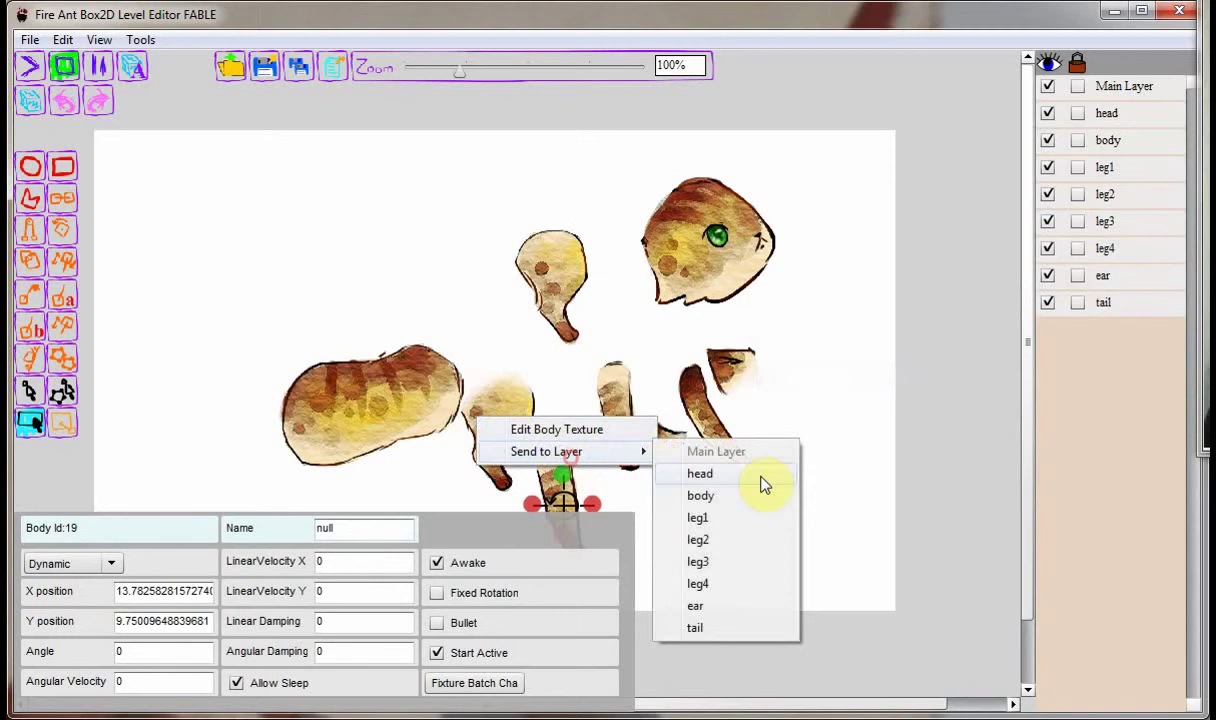
{"action": "left_click", "coordinate": [722, 539]}
- Send the curved tail body to the tail layer
{"action": "right_click", "coordinate": [704, 414]}
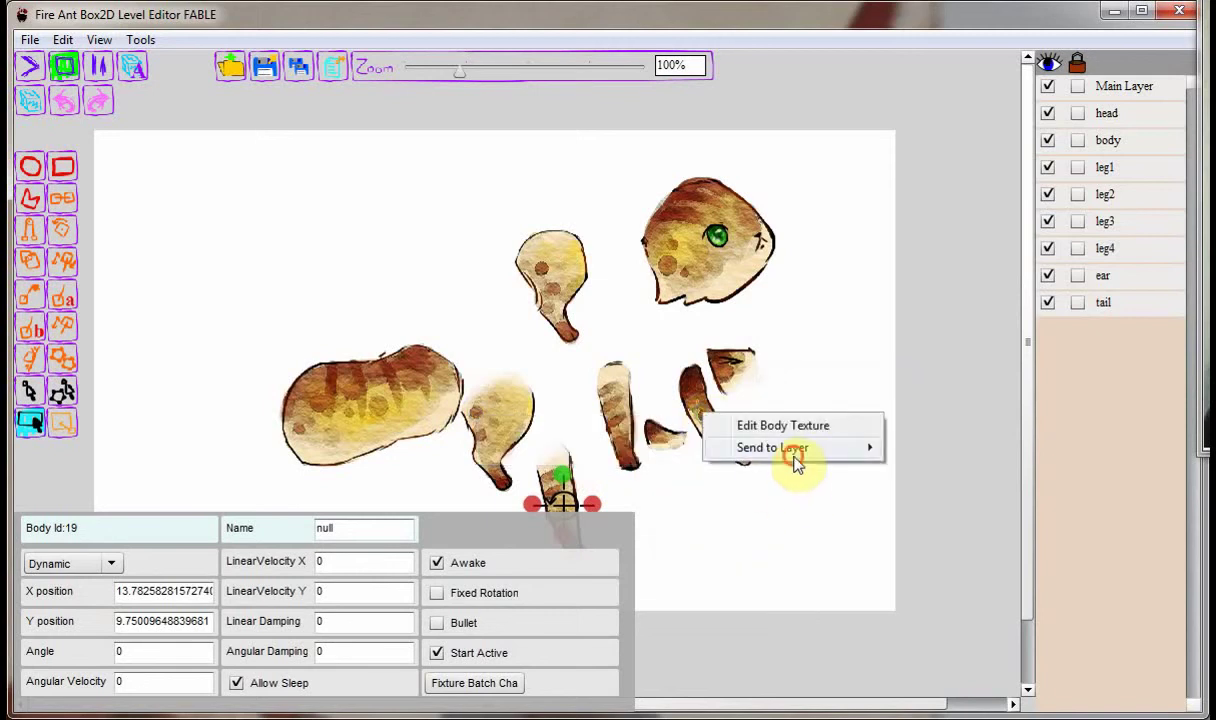
{"action": "mouse_move", "coordinate": [797, 460]}
{"action": "left_click", "coordinate": [924, 624]}
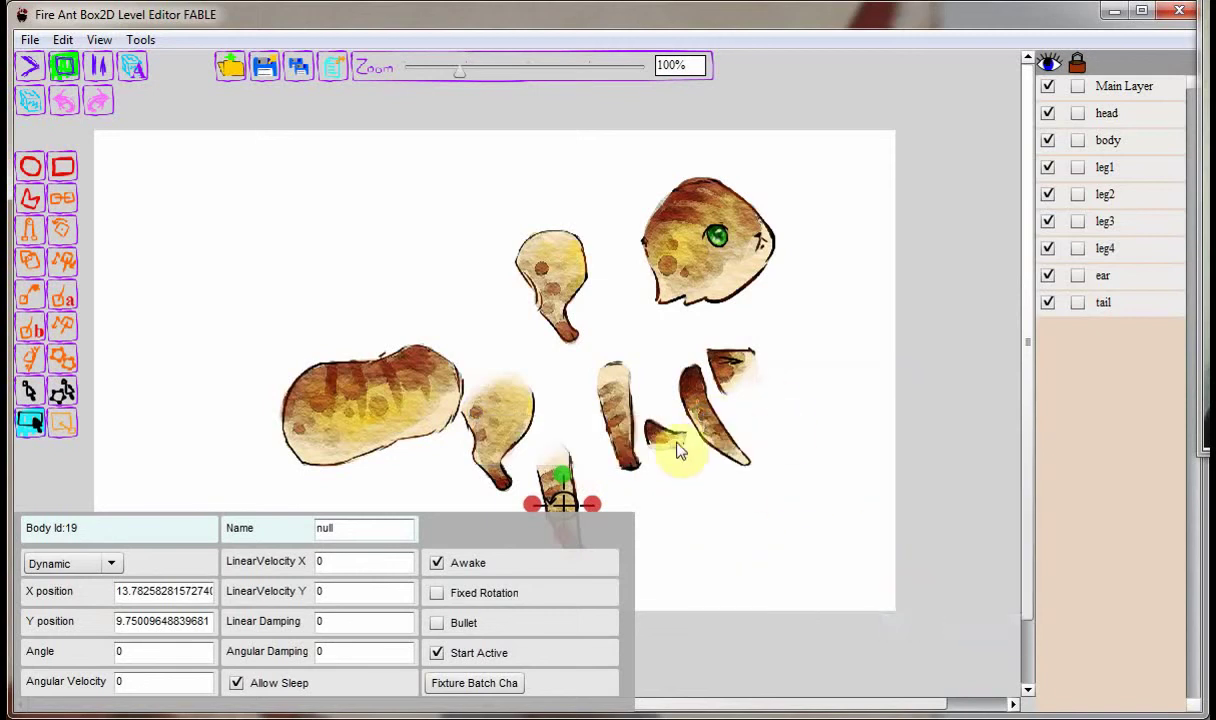
- Send the striped front leg next to the small ear to layer leg3
{"action": "right_click", "coordinate": [630, 418]}
{"action": "left_click", "coordinate": [733, 450]}
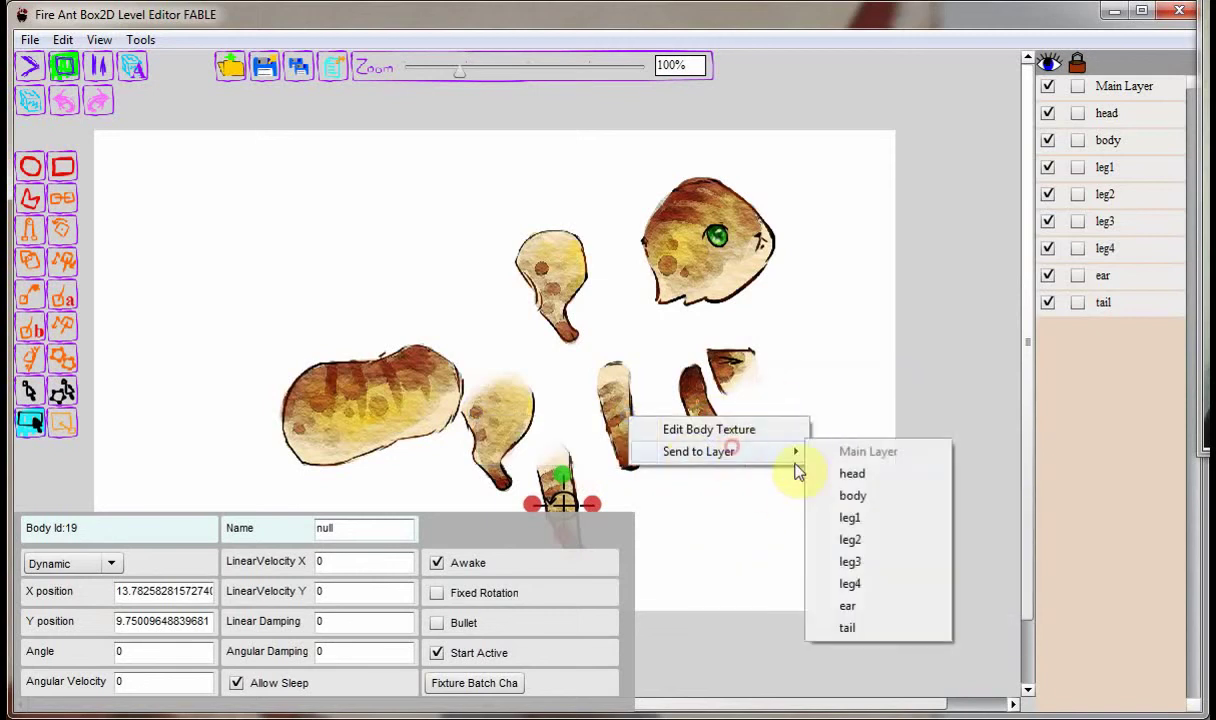
{"action": "left_click", "coordinate": [856, 562]}
- Reassign the striped front leg next to the small ear to layer leg4
{"action": "left_click", "coordinate": [618, 425]}
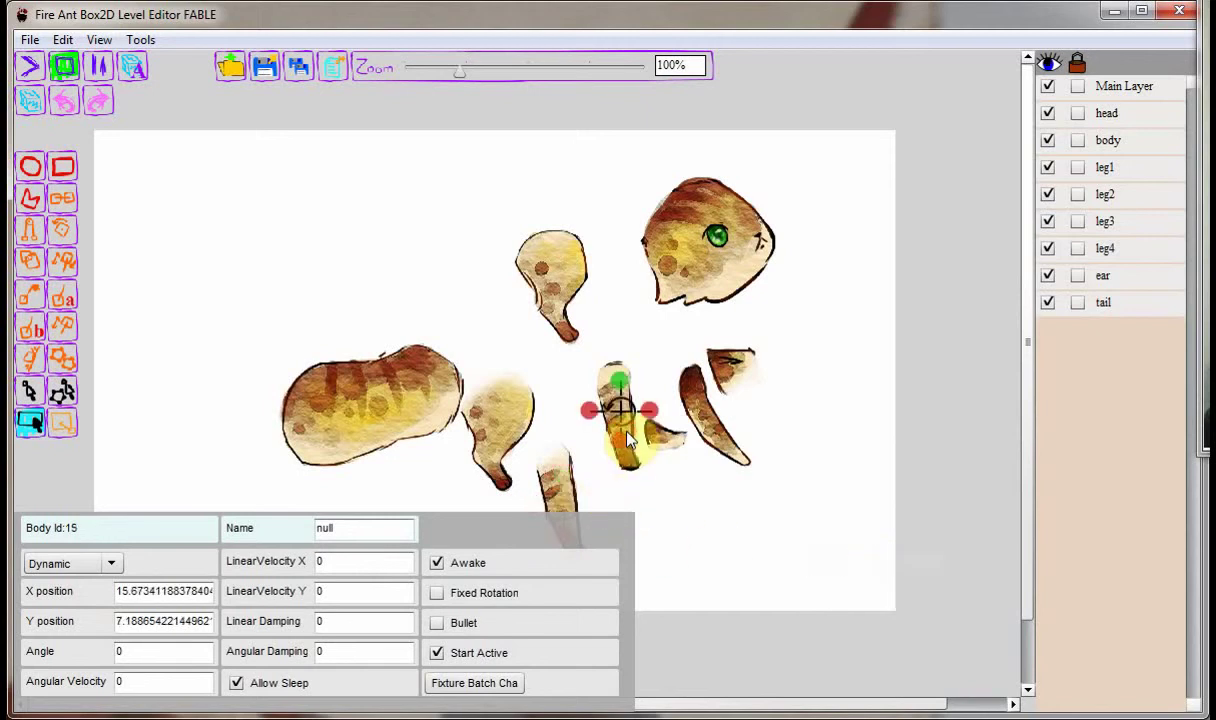
{"action": "right_click", "coordinate": [627, 432]}
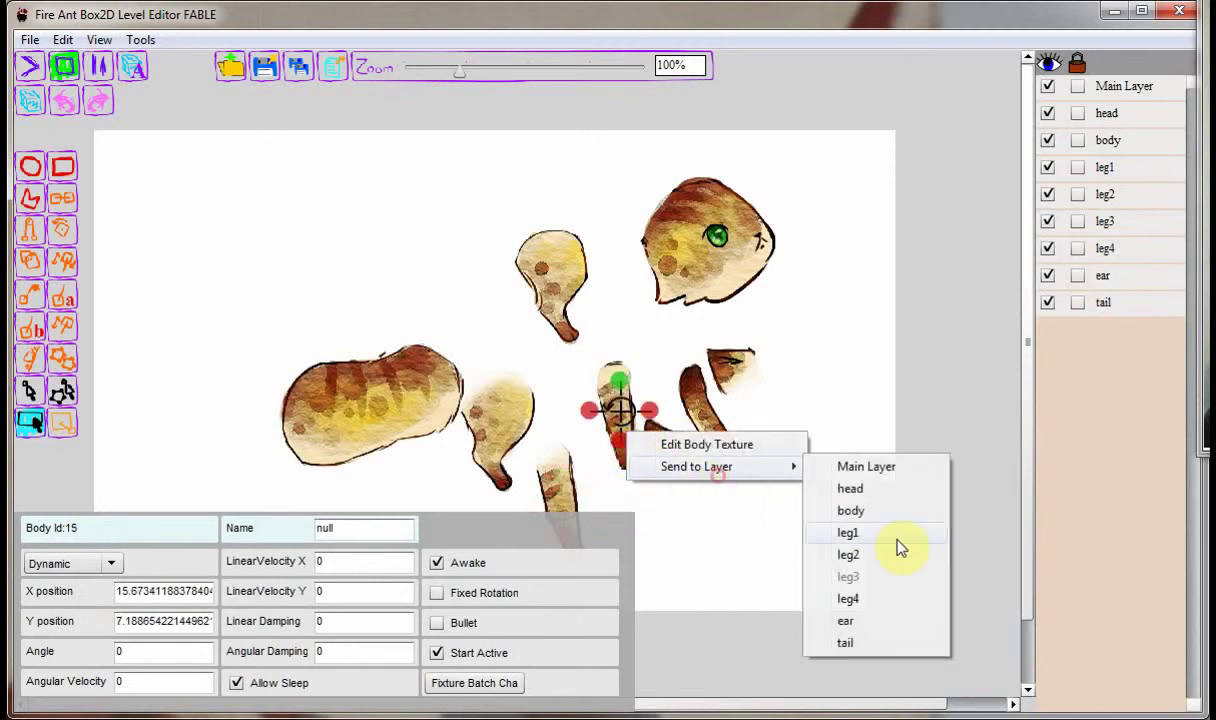
{"action": "left_click", "coordinate": [877, 598]}
- Send both the large ear near the tail and the small ear to the ear layer
{"action": "right_click", "coordinate": [720, 437]}
{"action": "right_click", "coordinate": [728, 368]}
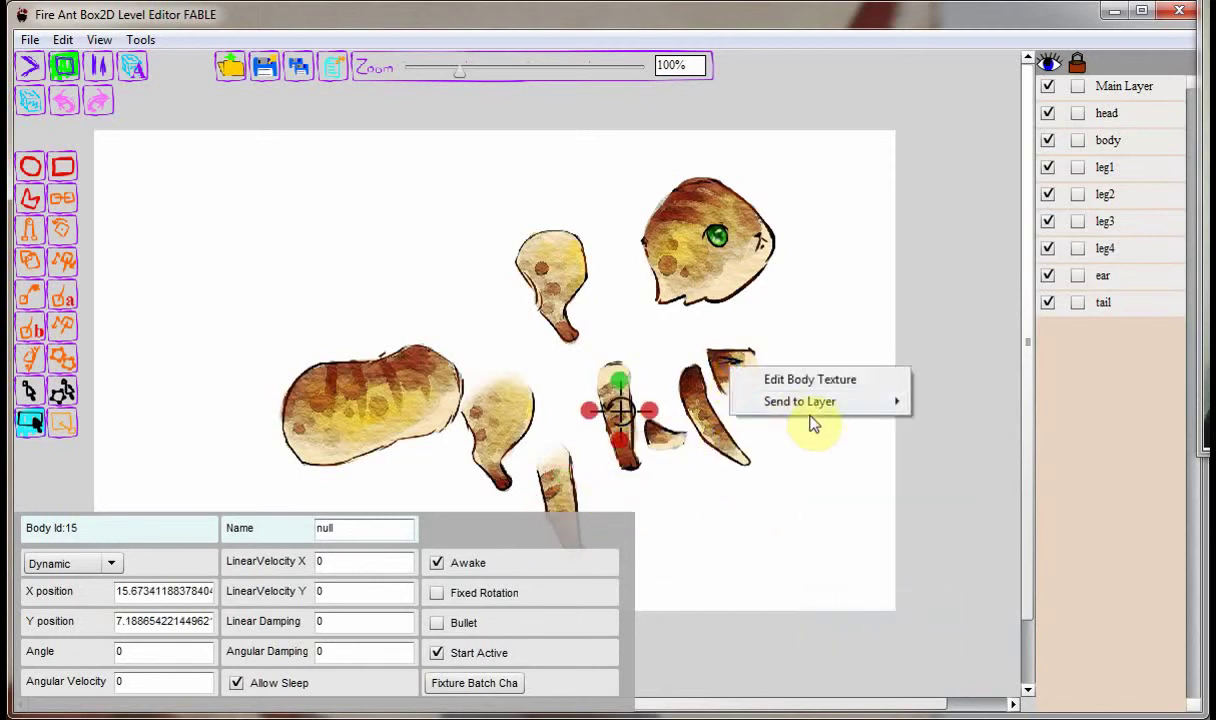
{"action": "mouse_move", "coordinate": [805, 401]}
{"action": "left_click", "coordinate": [950, 556]}
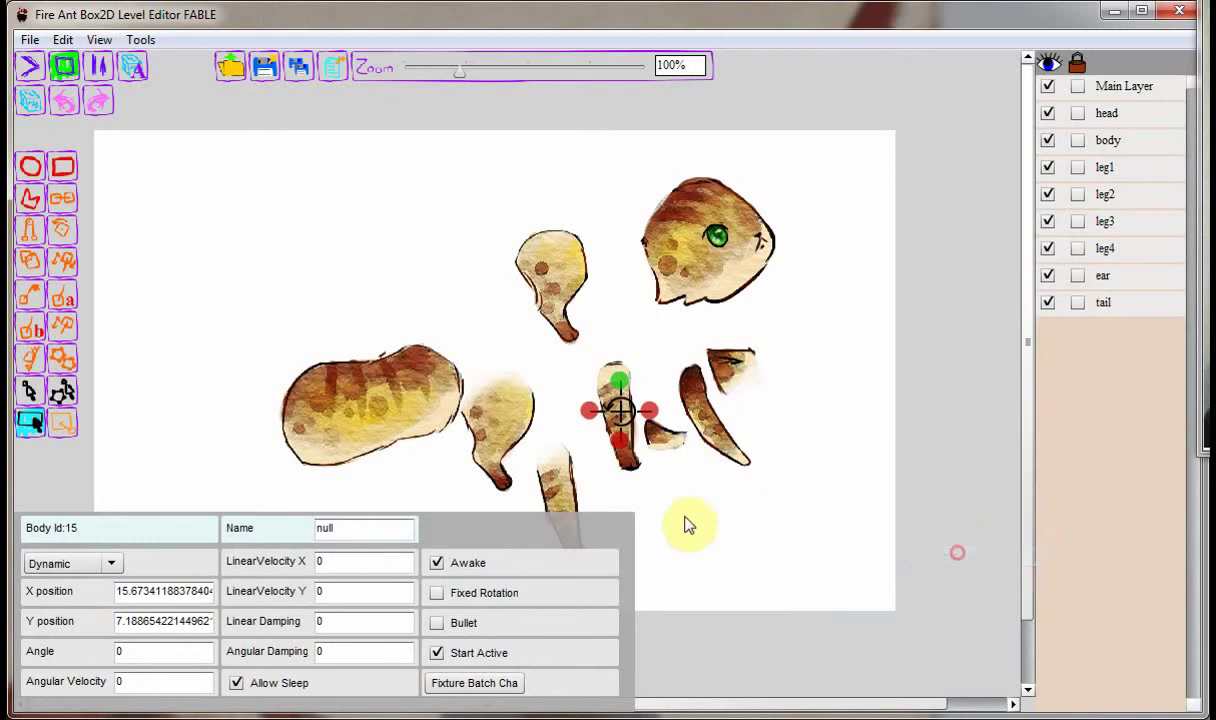
{"action": "left_click", "coordinate": [660, 440]}
{"action": "right_click", "coordinate": [667, 446]}
{"action": "mouse_move", "coordinate": [714, 480]}
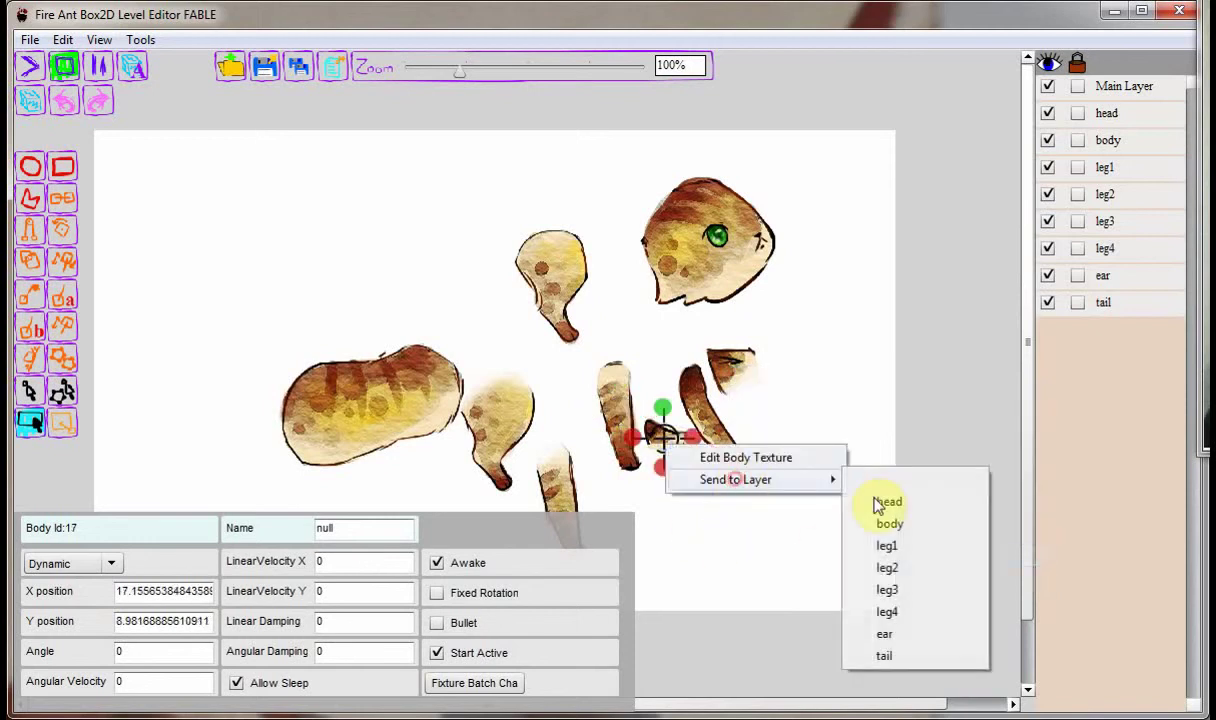
{"action": "left_click", "coordinate": [892, 631]}
- Send the cat's torso to the body layer
{"action": "right_click", "coordinate": [425, 401]}
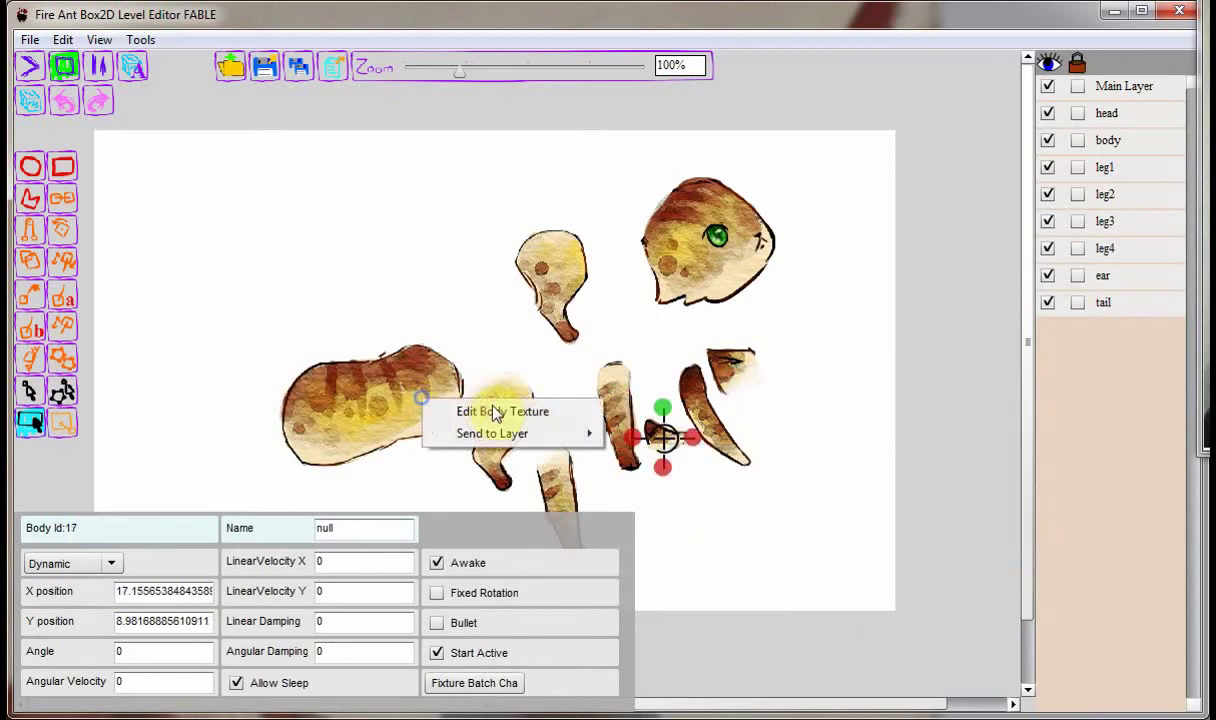
{"action": "mouse_move", "coordinate": [540, 430]}
{"action": "left_click", "coordinate": [646, 478]}
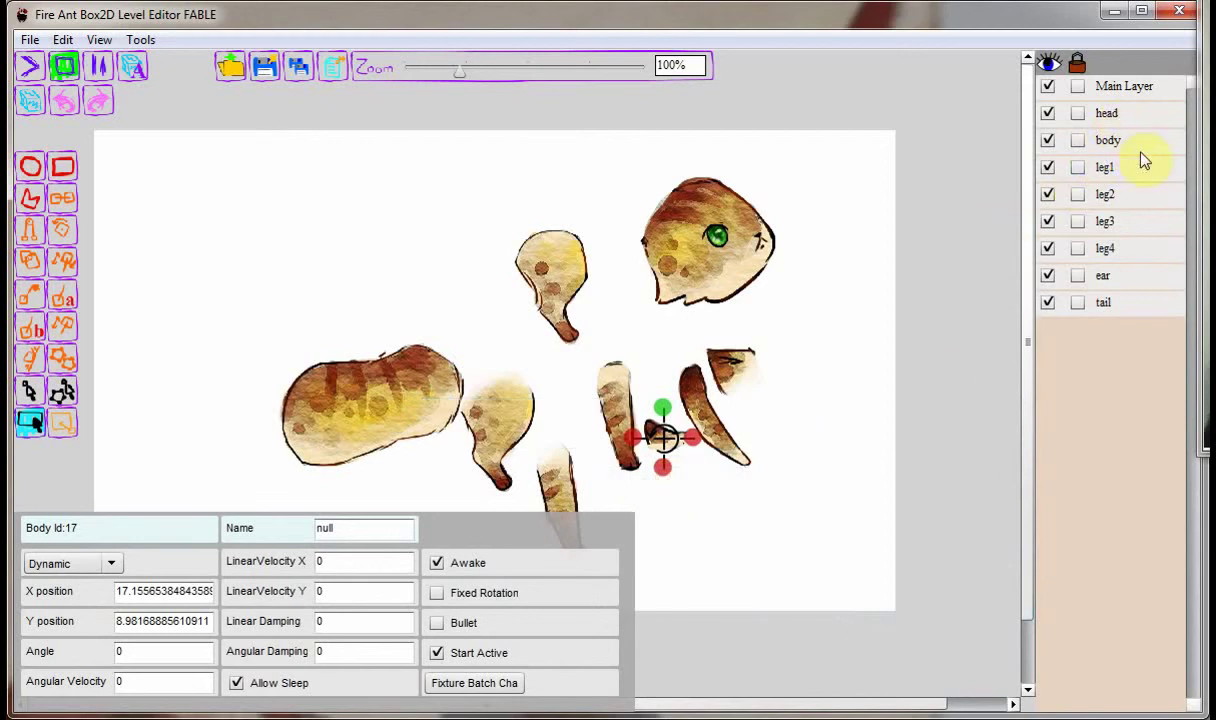
- Reorder the layers so leg2 sits directly below Main Layer and head is last in the list
{"action": "left_click", "coordinate": [1077, 168]}
{"action": "left_click", "coordinate": [1078, 168]}
{"action": "left_click_drag", "start_coordinate": [1105, 195], "coordinate": [1126, 123]}
{"action": "left_click_drag", "start_coordinate": [1110, 167], "coordinate": [1114, 343]}
{"action": "left_click", "coordinate": [1116, 195]}
{"action": "left_click_drag", "start_coordinate": [1079, 230], "coordinate": [1080, 210]}
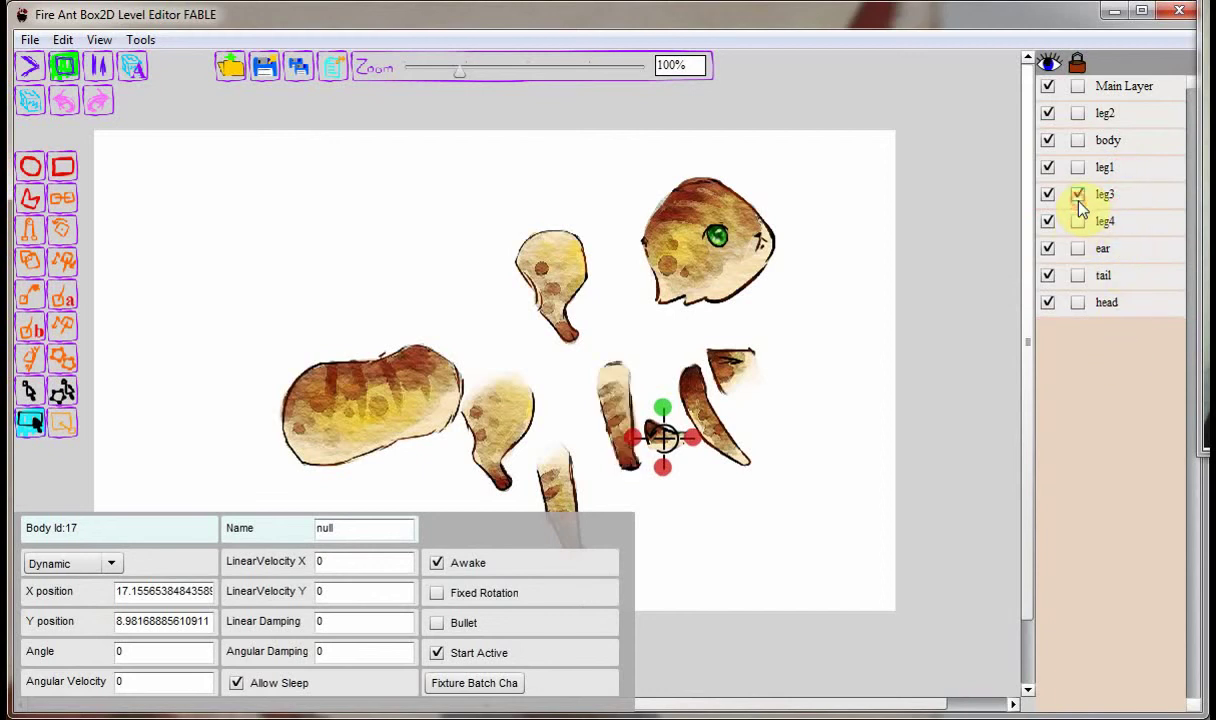
- Send the lowest striped front leg, still on Main Layer, to layer leg3
{"action": "right_click", "coordinate": [562, 492]}
{"action": "mouse_move", "coordinate": [651, 520]}
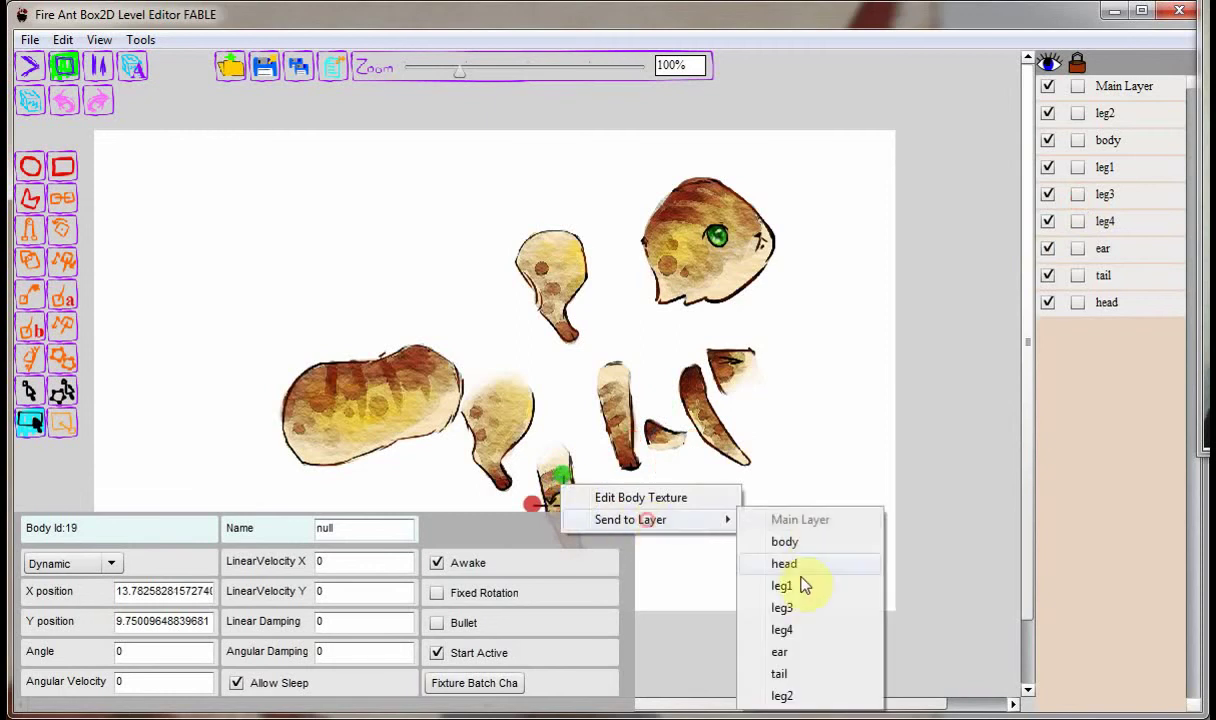
{"action": "left_click", "coordinate": [795, 606]}
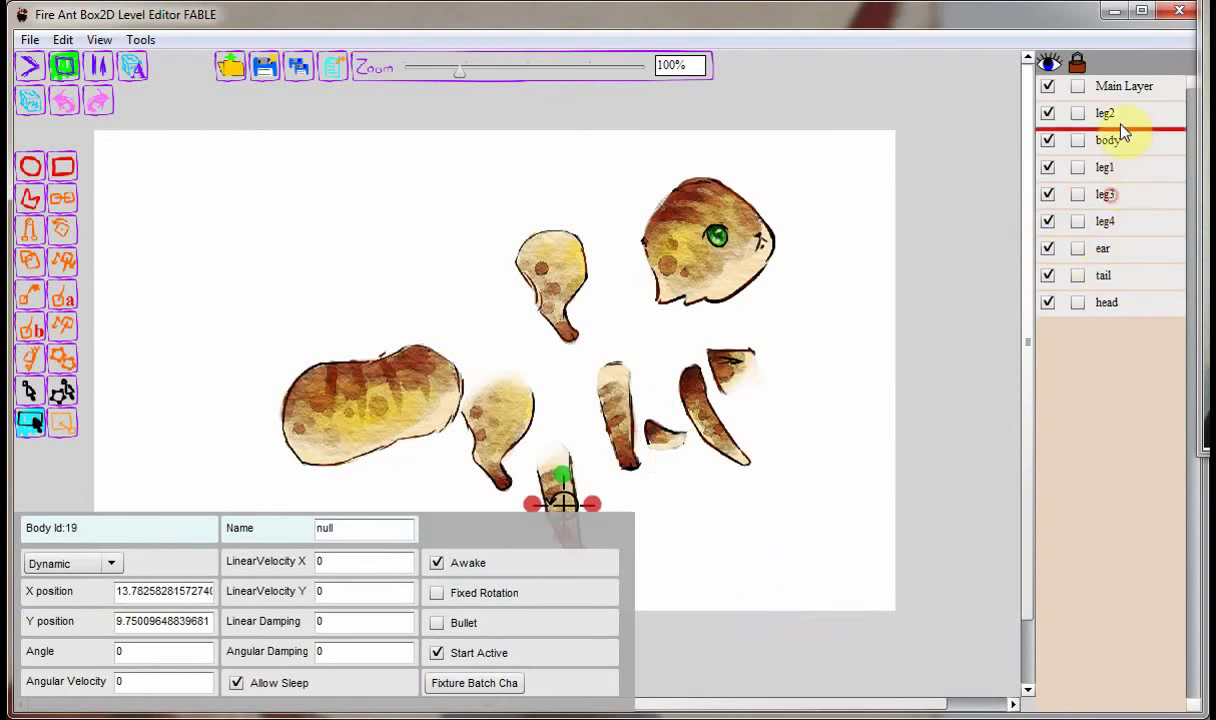
- Reorder the layers so leg3 sits between leg2 and body, and tail sits just above ear
{"action": "left_click_drag", "start_coordinate": [1122, 133], "coordinate": [1122, 134]}
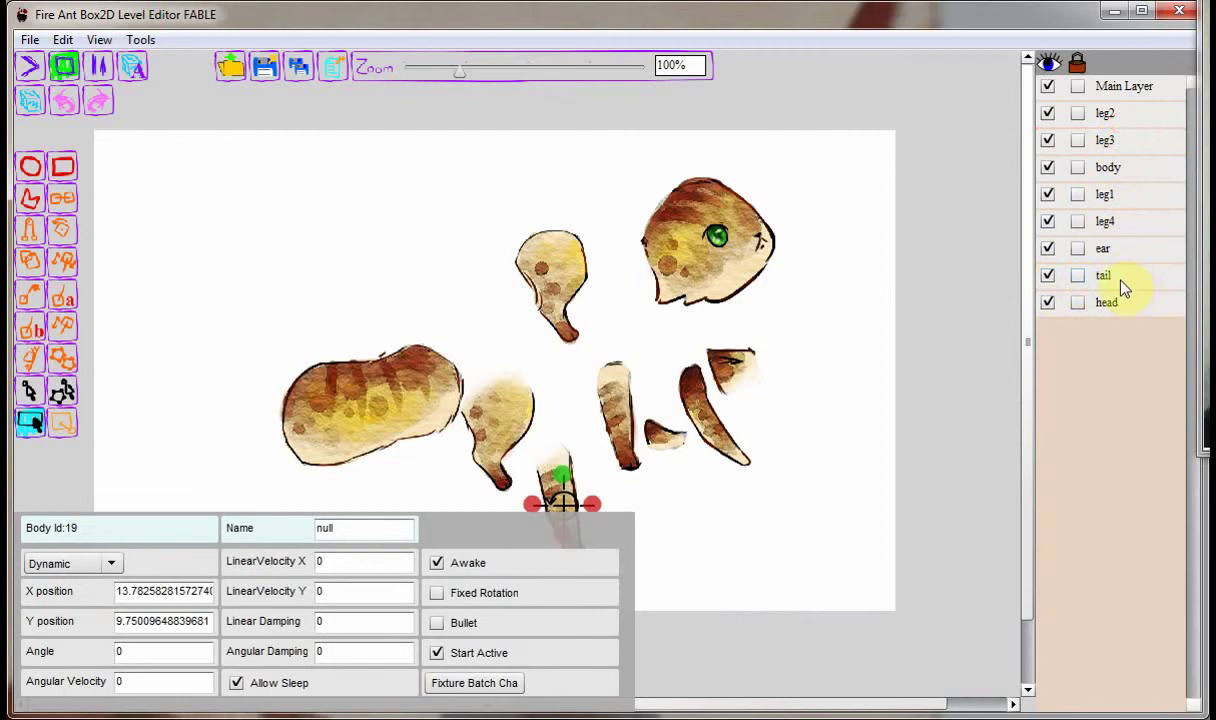
{"action": "left_click_drag", "start_coordinate": [1121, 281], "coordinate": [1119, 239]}
- Use the body editing tool to move the torso toward the canvas centre and fit both hind legs and both front legs under it
{"action": "left_click", "coordinate": [32, 425]}
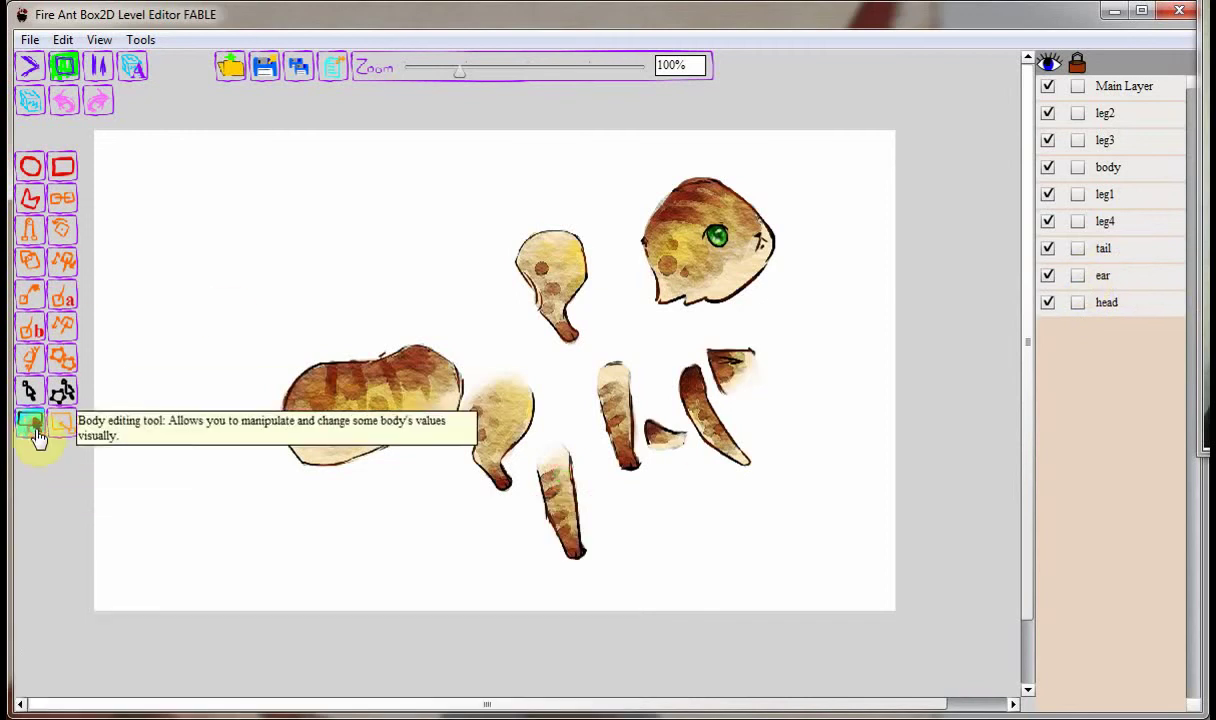
{"action": "left_click_drag", "start_coordinate": [371, 433], "coordinate": [445, 370]}
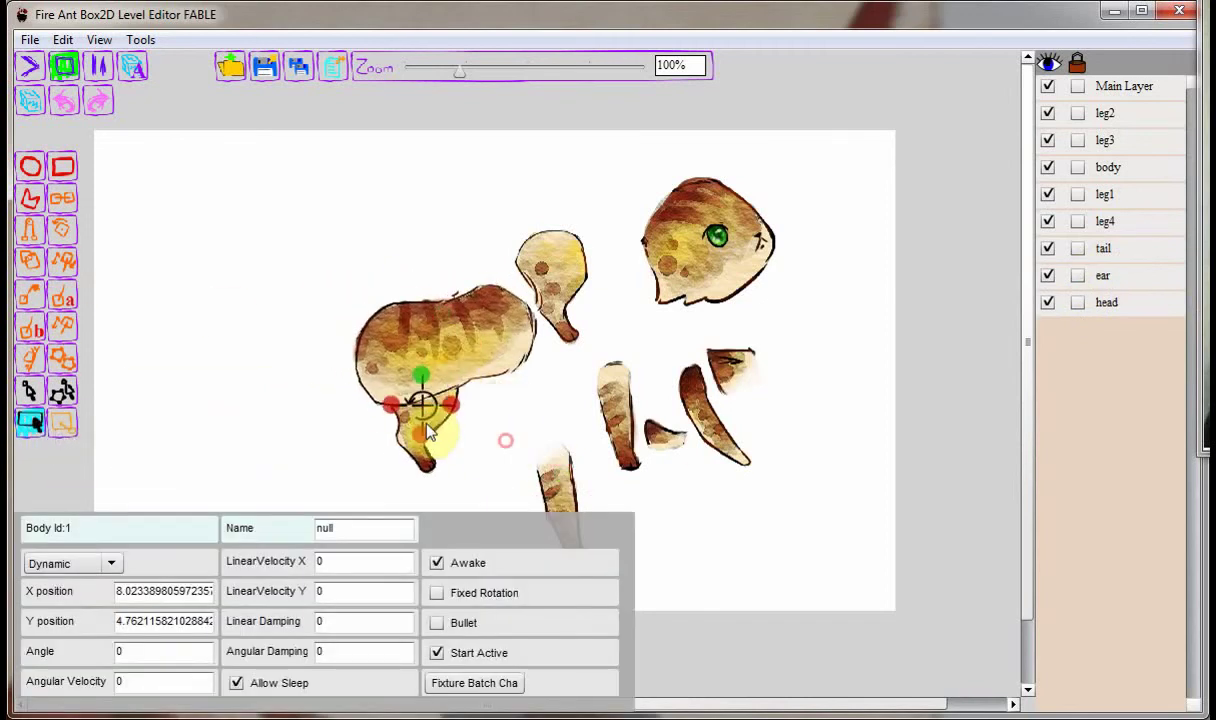
{"action": "left_click_drag", "start_coordinate": [584, 318], "coordinate": [418, 410]}
{"action": "left_click_drag", "start_coordinate": [600, 415], "coordinate": [505, 361]}
{"action": "left_click_drag", "start_coordinate": [550, 482], "coordinate": [504, 351]}
- Attach the head to the torso's front, the tail to its rear, and the large ear to the back of the head
{"action": "left_click_drag", "start_coordinate": [706, 267], "coordinate": [531, 289]}
{"action": "left_click_drag", "start_coordinate": [690, 400], "coordinate": [322, 290]}
{"action": "left_click_drag", "start_coordinate": [729, 368], "coordinate": [470, 245]}
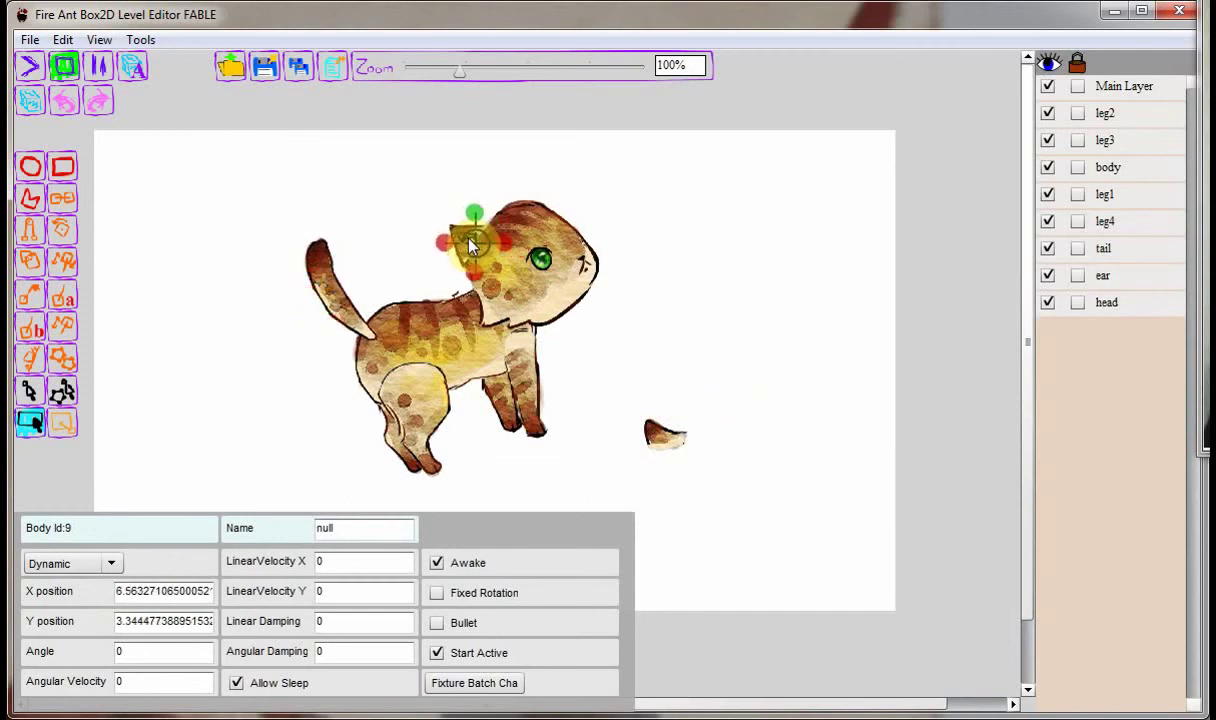
- Move the ear layer below head in the list and place the small ear on top of the cat's head
{"action": "left_click_drag", "start_coordinate": [1137, 318], "coordinate": [1137, 318]}
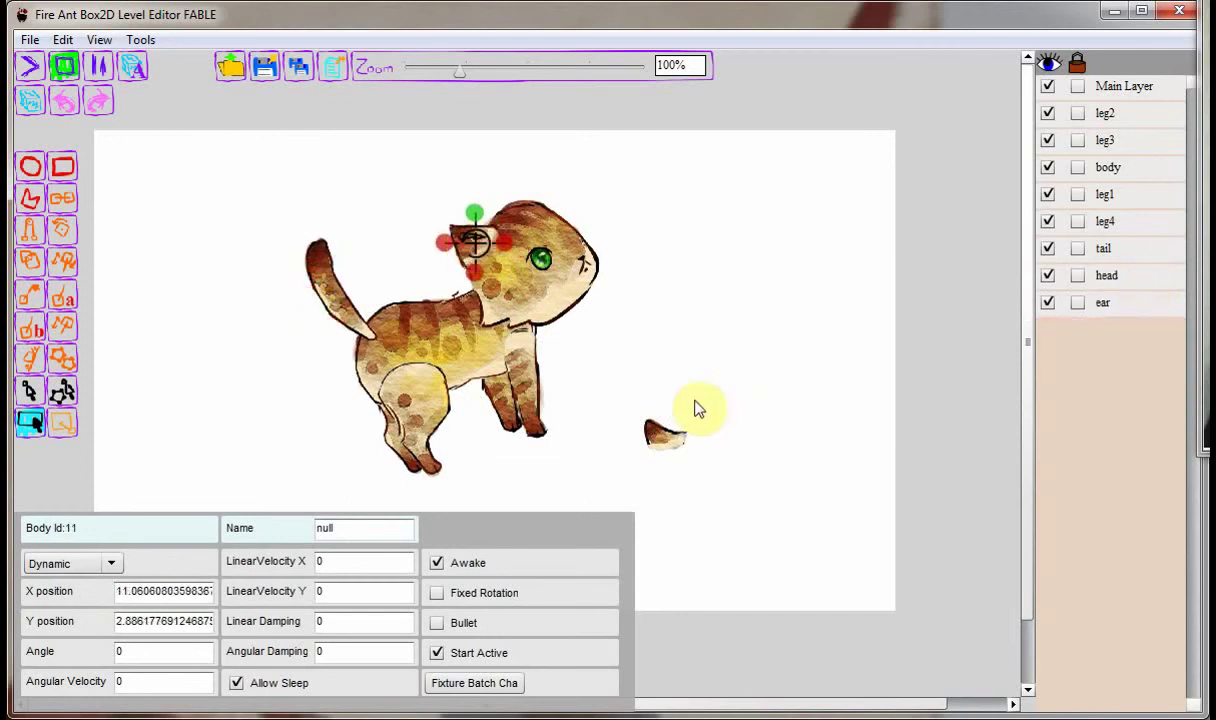
{"action": "left_click_drag", "start_coordinate": [659, 434], "coordinate": [612, 307]}
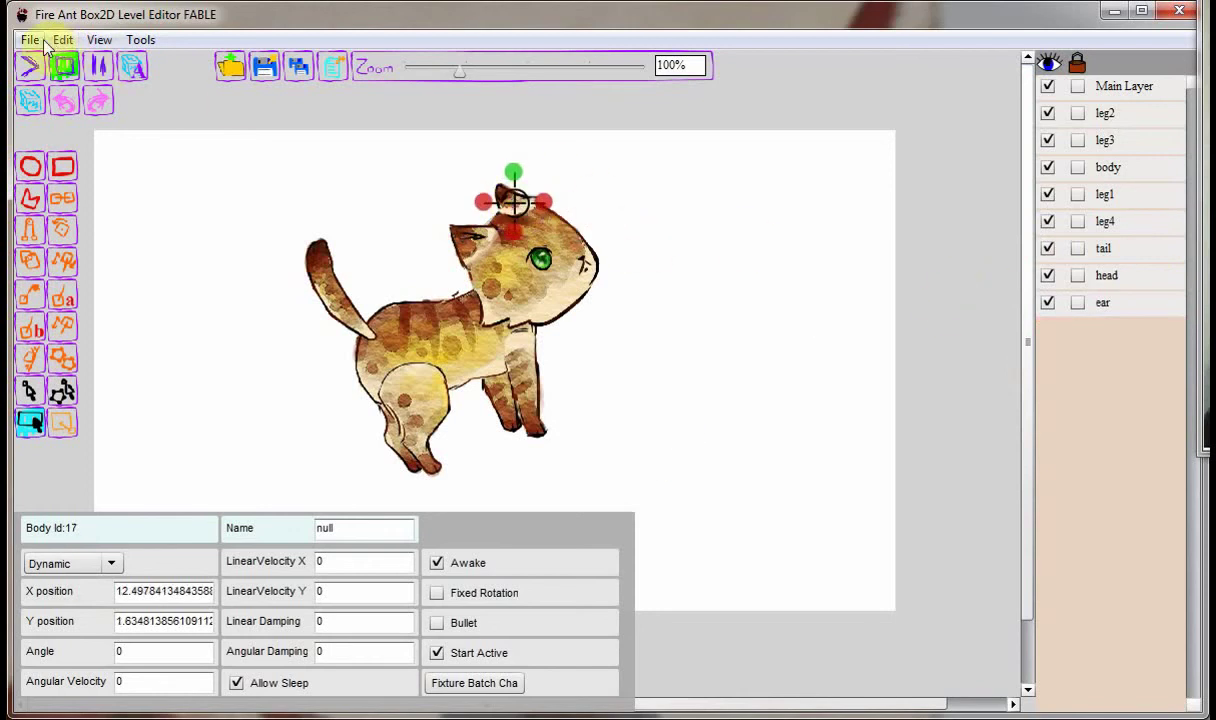
- Add a new layer named ear2
{"action": "left_click", "coordinate": [140, 40]}
{"action": "left_click", "coordinate": [176, 62]}
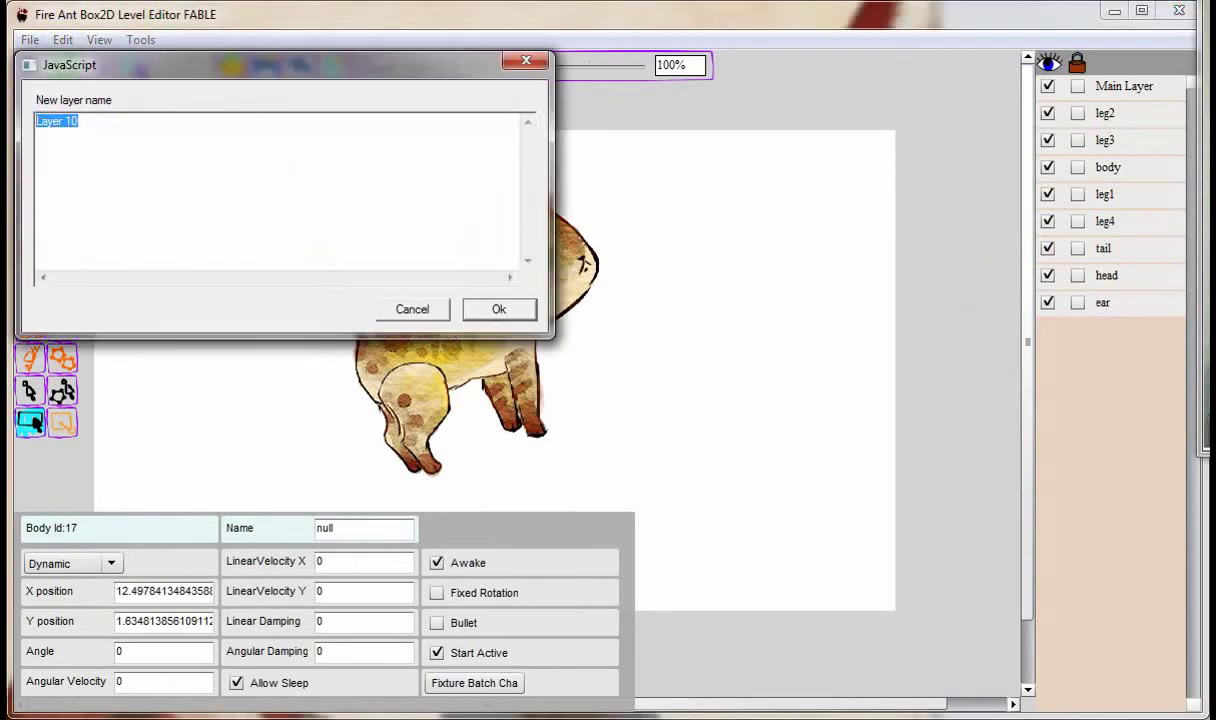
{"action": "type", "text": "ear2"}
{"action": "key", "text": "Return"}
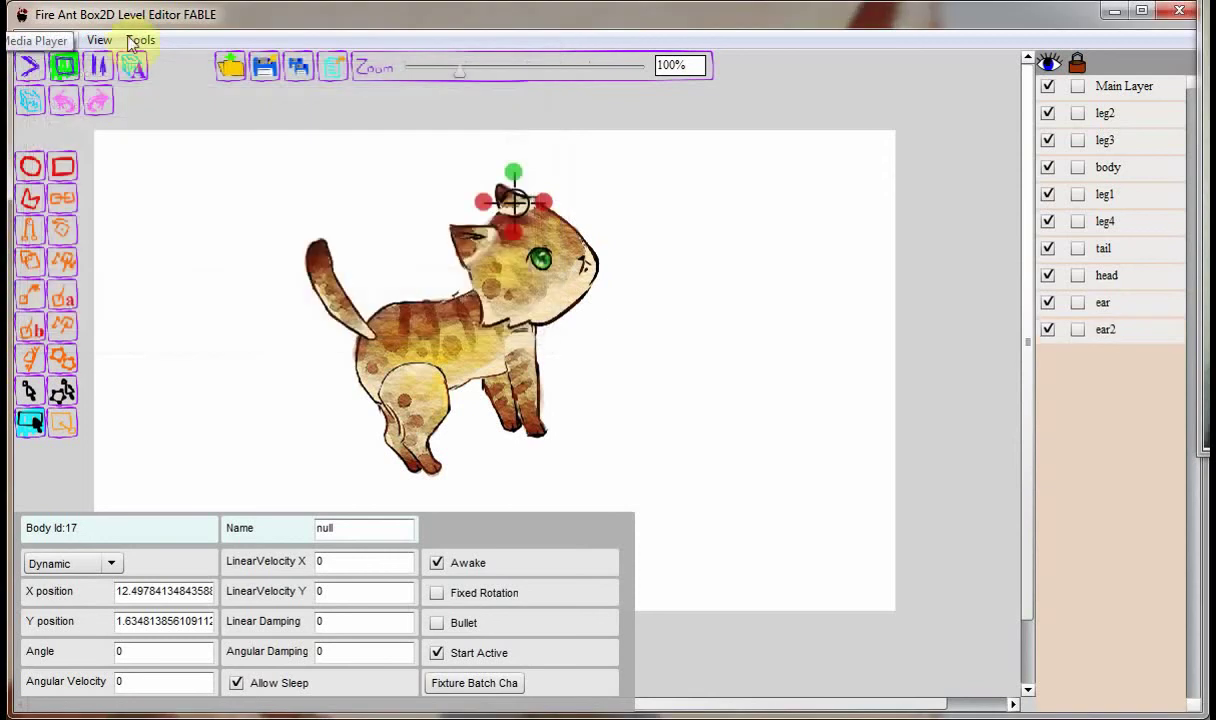
- Send the small ear to layer ear2 and move that layer between tail and head
{"action": "right_click", "coordinate": [505, 205]}
{"action": "mouse_move", "coordinate": [620, 231]}
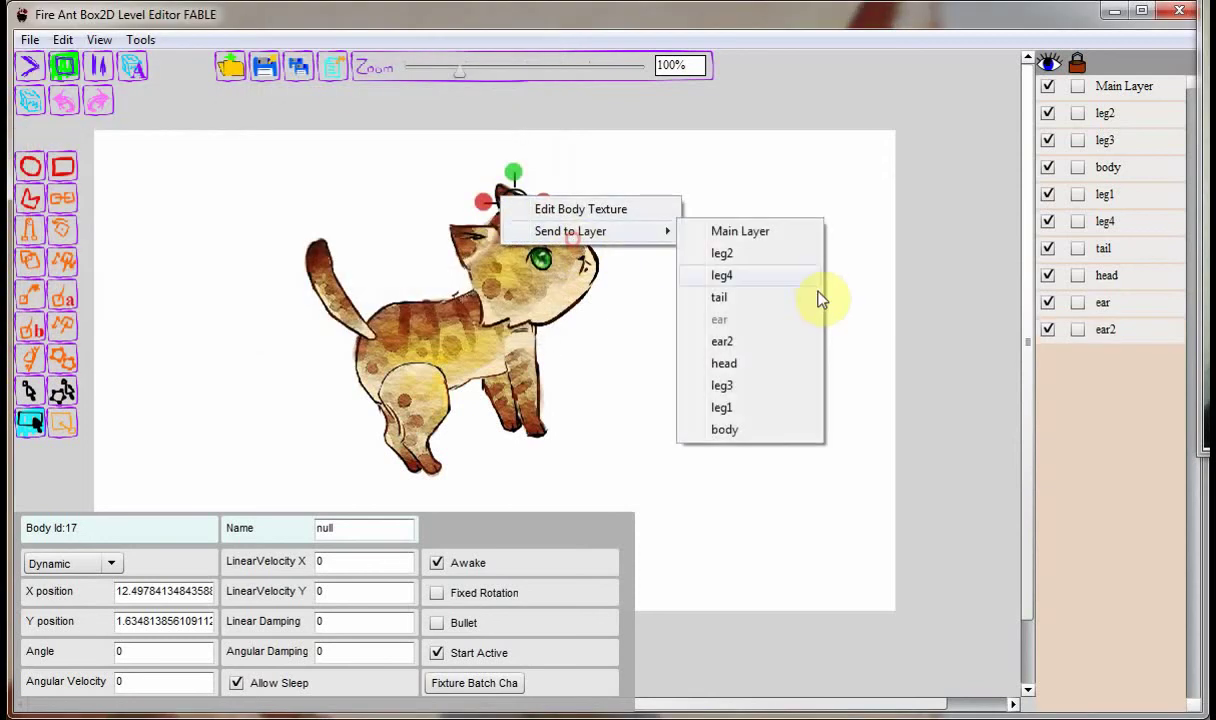
{"action": "left_click", "coordinate": [757, 346]}
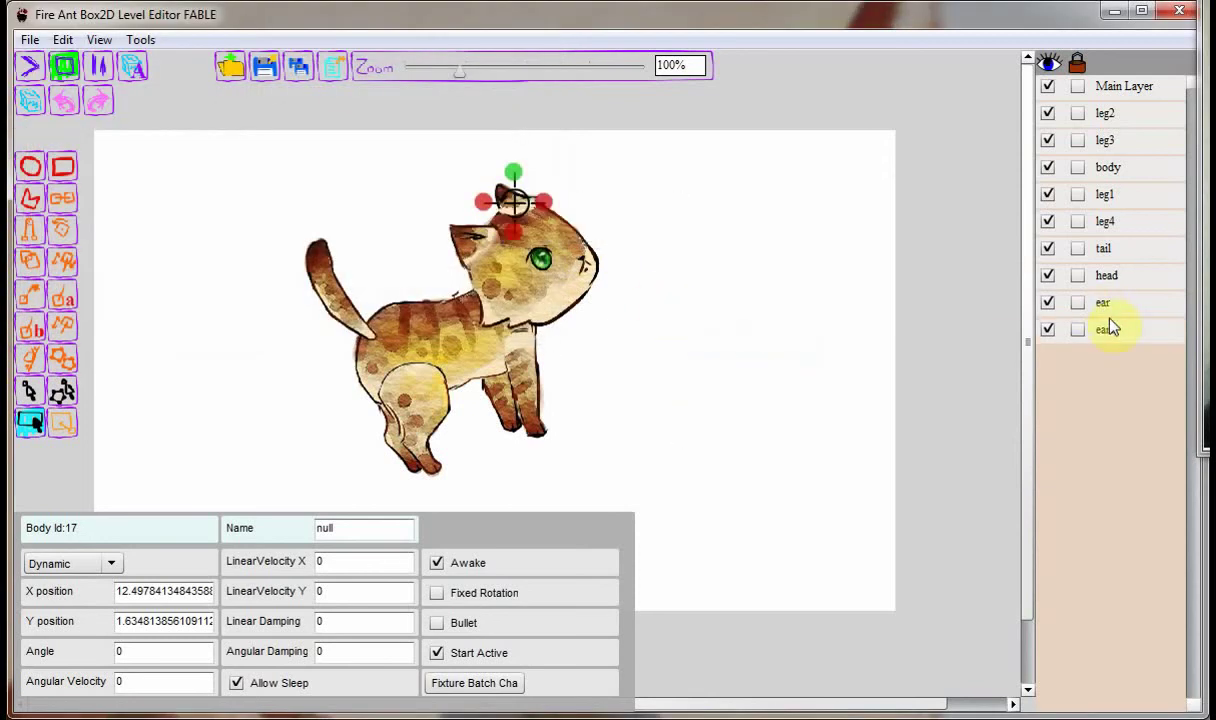
{"action": "left_click_drag", "start_coordinate": [1117, 307], "coordinate": [1106, 264]}
- Switch the canvas view to Shapes mode
{"action": "left_click", "coordinate": [140, 39]}
{"action": "mouse_move", "coordinate": [99, 39]}
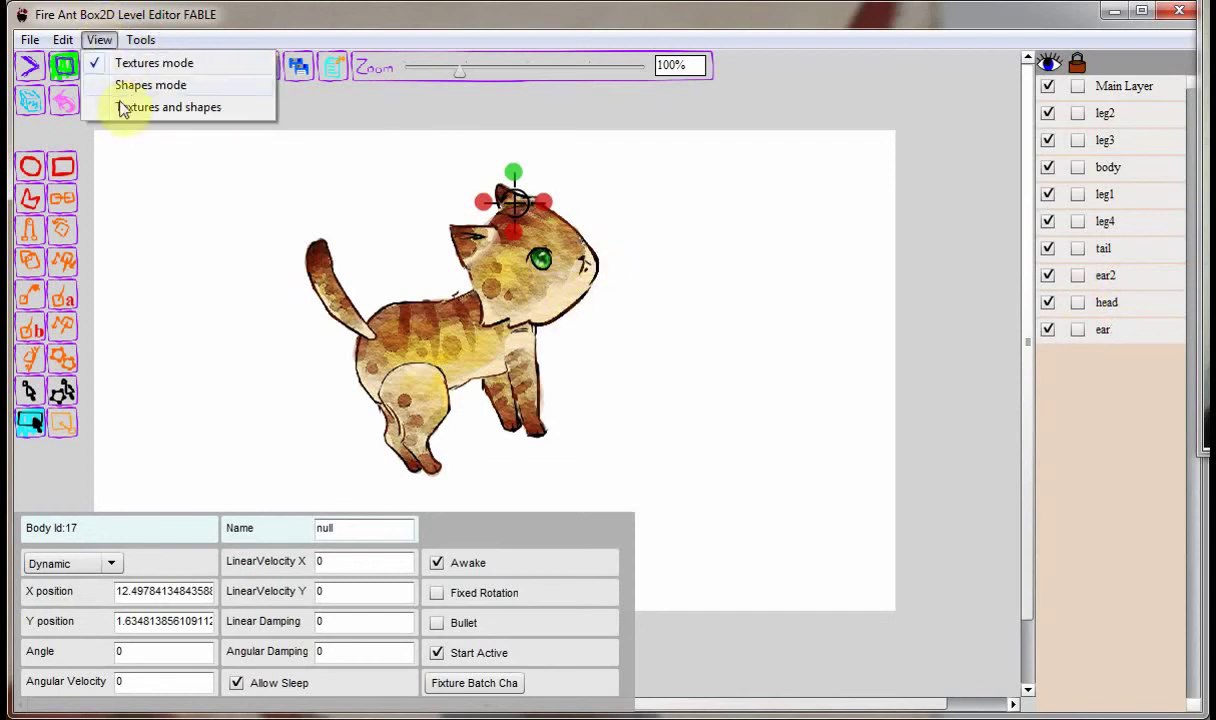
{"action": "left_click", "coordinate": [133, 88]}
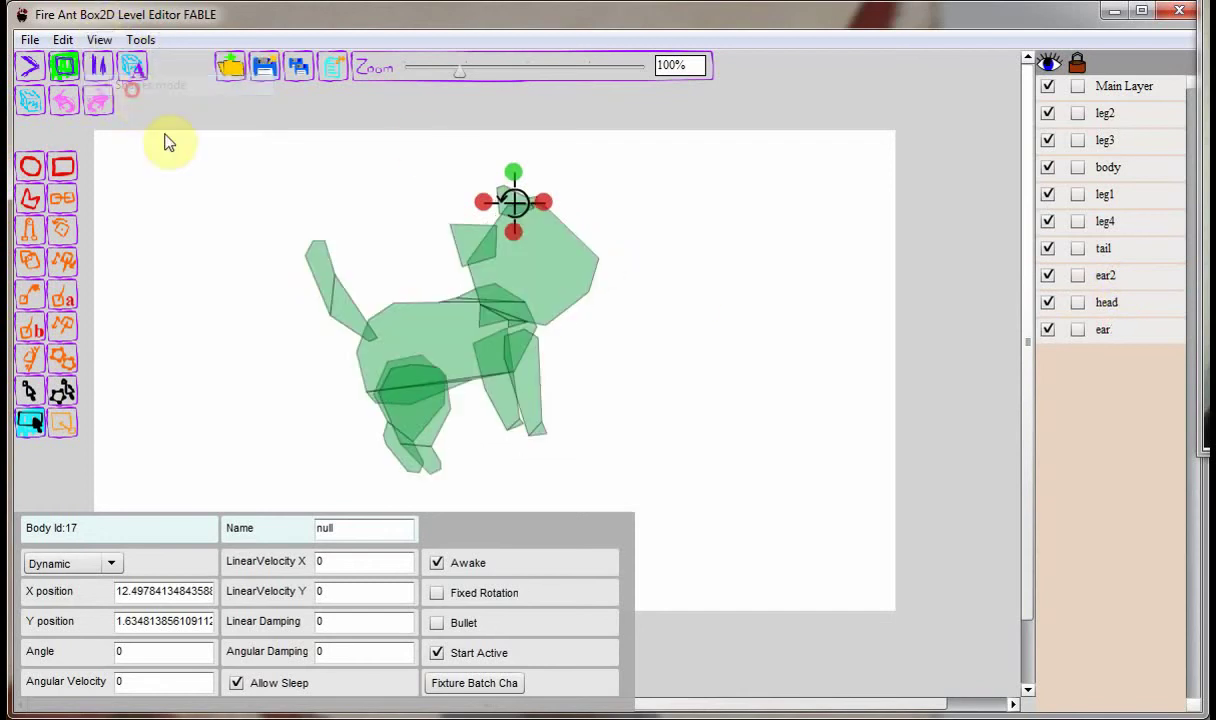
- Add revolute joints at both ears, the neck, the tail base and the top of each of the four legs
{"action": "left_click", "coordinate": [62, 229]}
{"action": "left_click", "coordinate": [515, 210]}
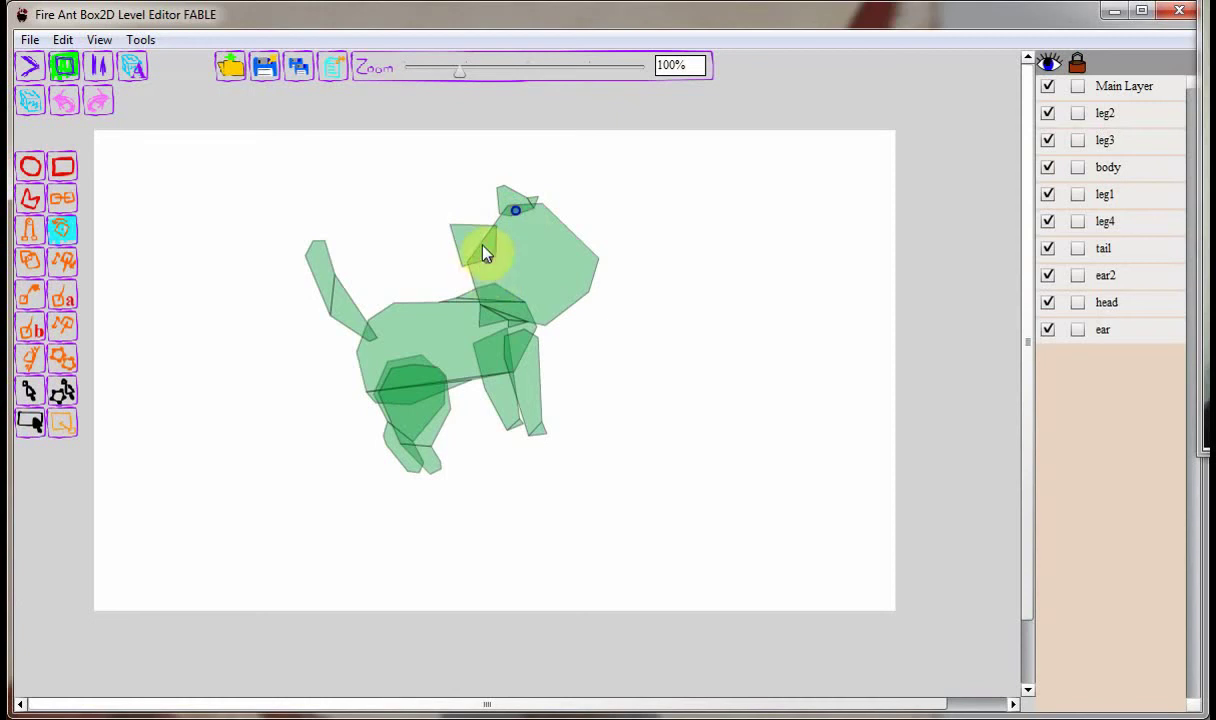
{"action": "left_click", "coordinate": [402, 379]}
{"action": "left_click", "coordinate": [416, 384]}
- Set yGravity to 0 in the document settings and accept the change
{"action": "left_click", "coordinate": [30, 39]}
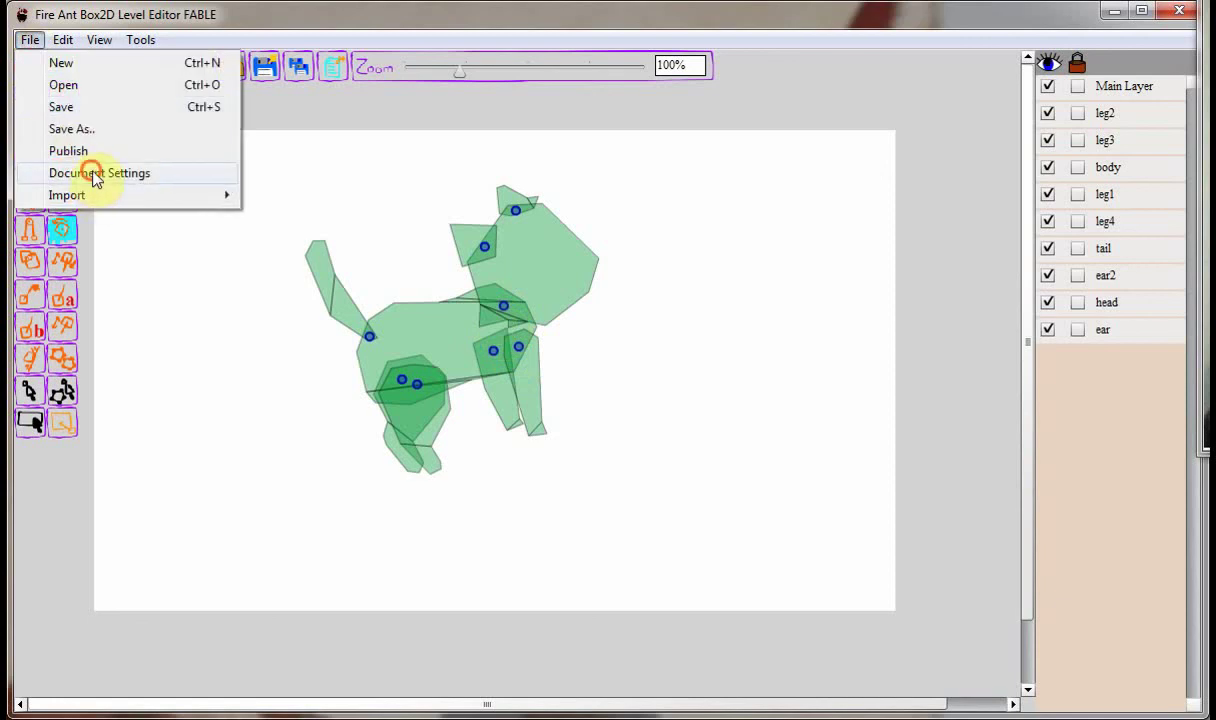
{"action": "left_click", "coordinate": [90, 173]}
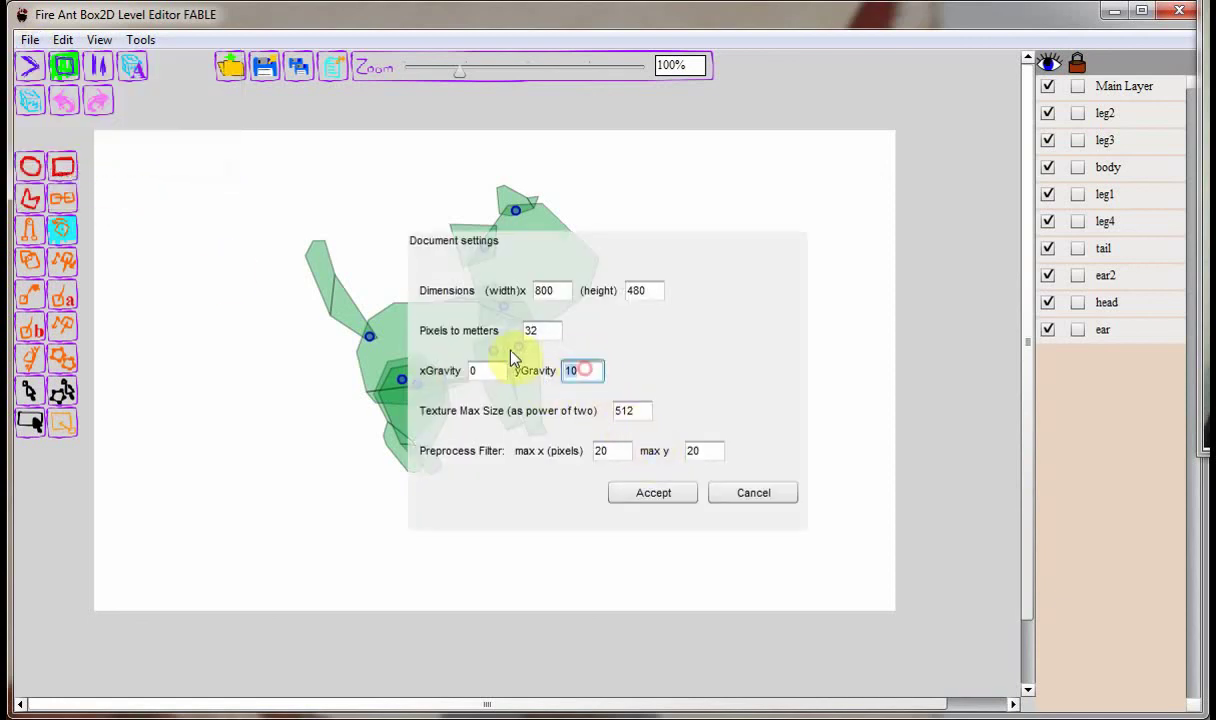
{"action": "type", "text": "0"}
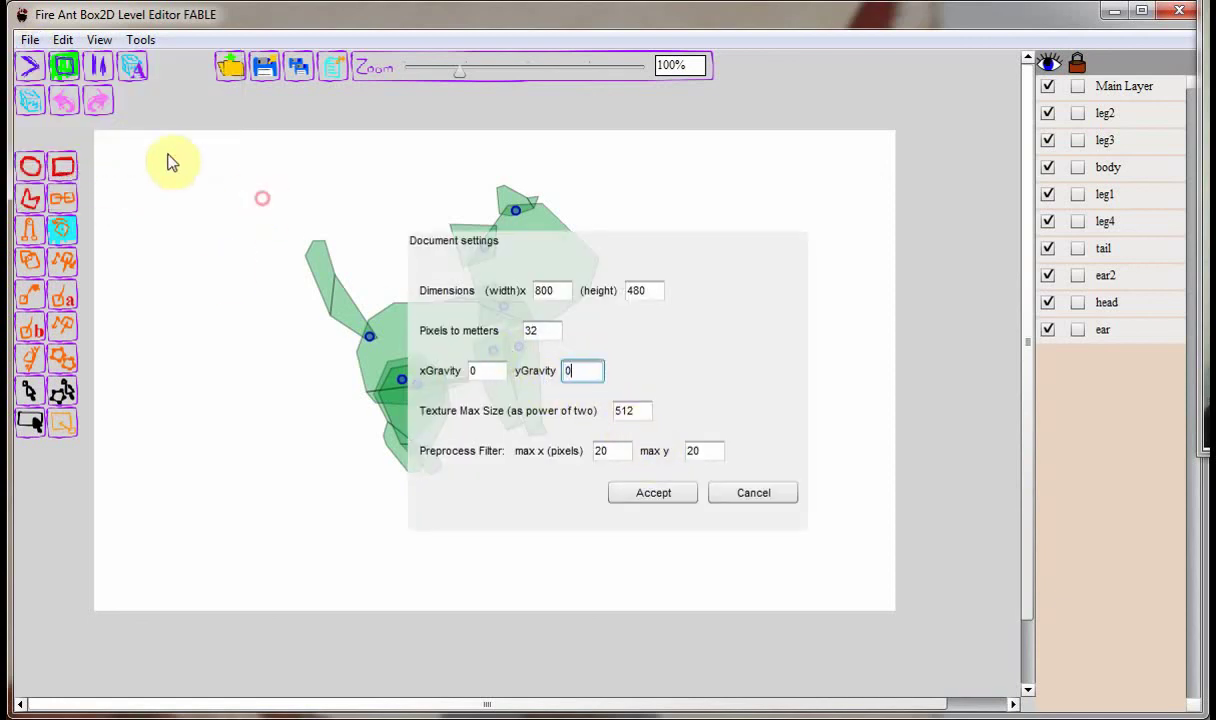
{"action": "left_click", "coordinate": [34, 72]}
{"action": "left_click", "coordinate": [64, 68]}
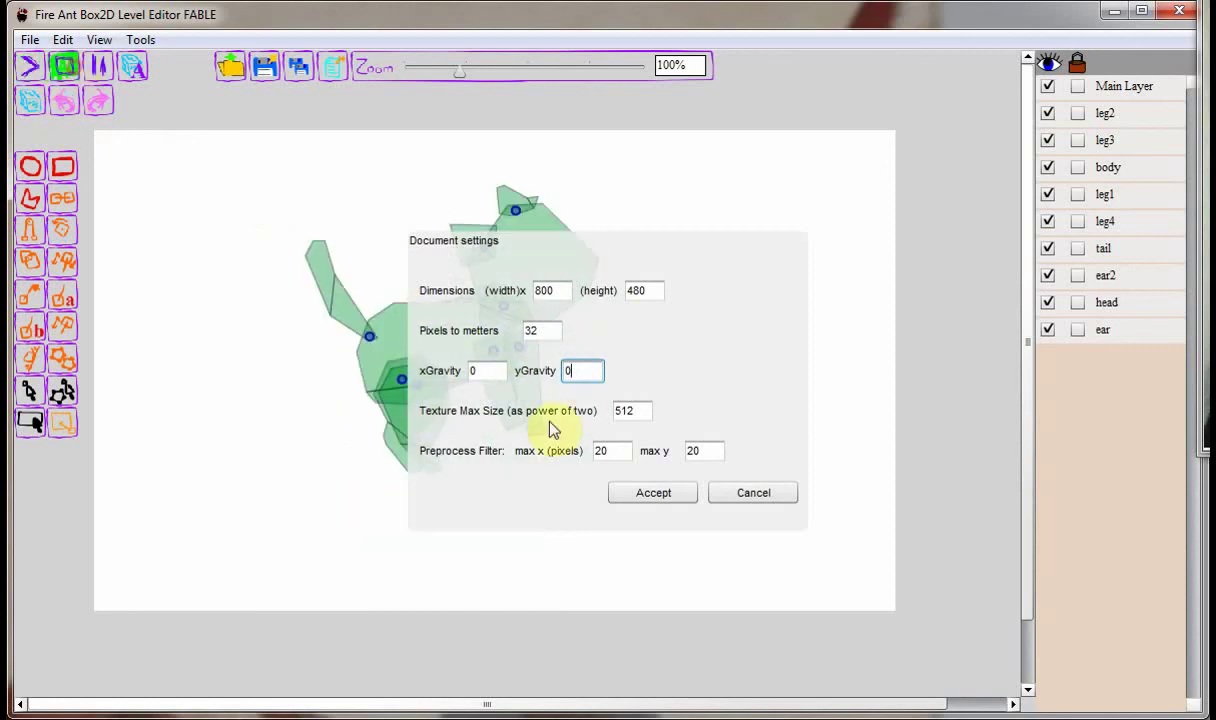
{"action": "left_click", "coordinate": [650, 493]}
- Run the physics simulation briefly to test the jointed cat, and stop it
{"action": "left_click", "coordinate": [36, 76]}
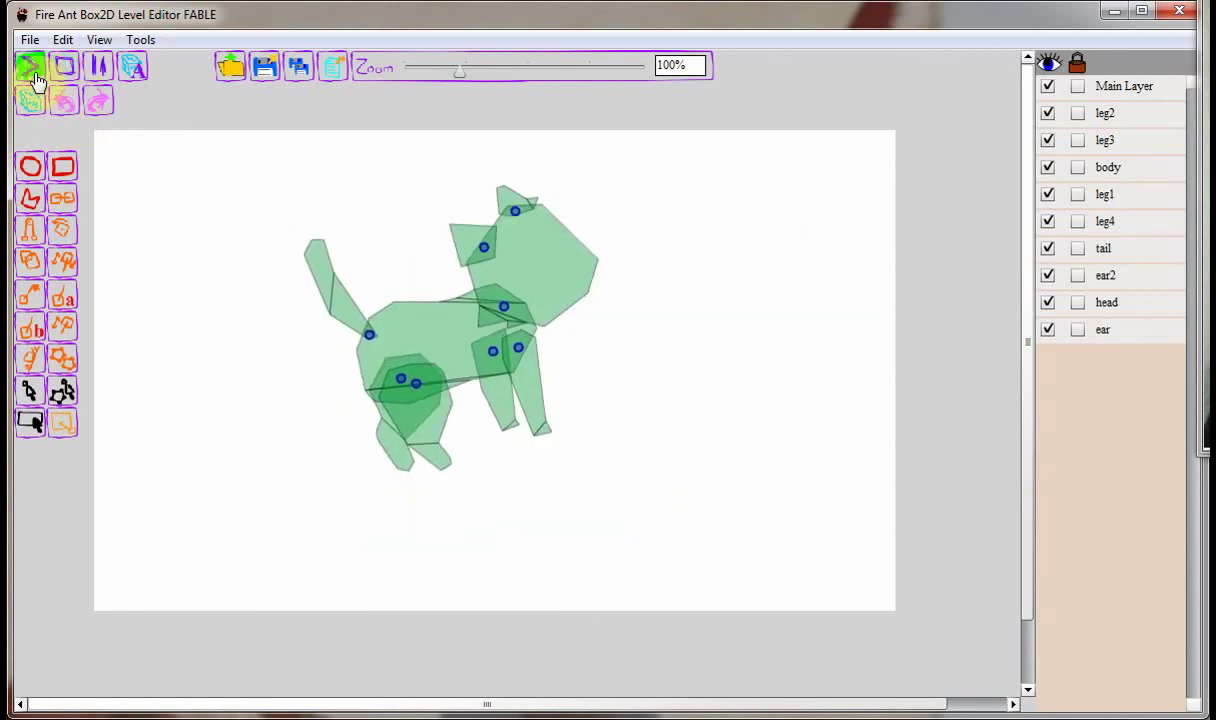
{"action": "left_click", "coordinate": [64, 72]}
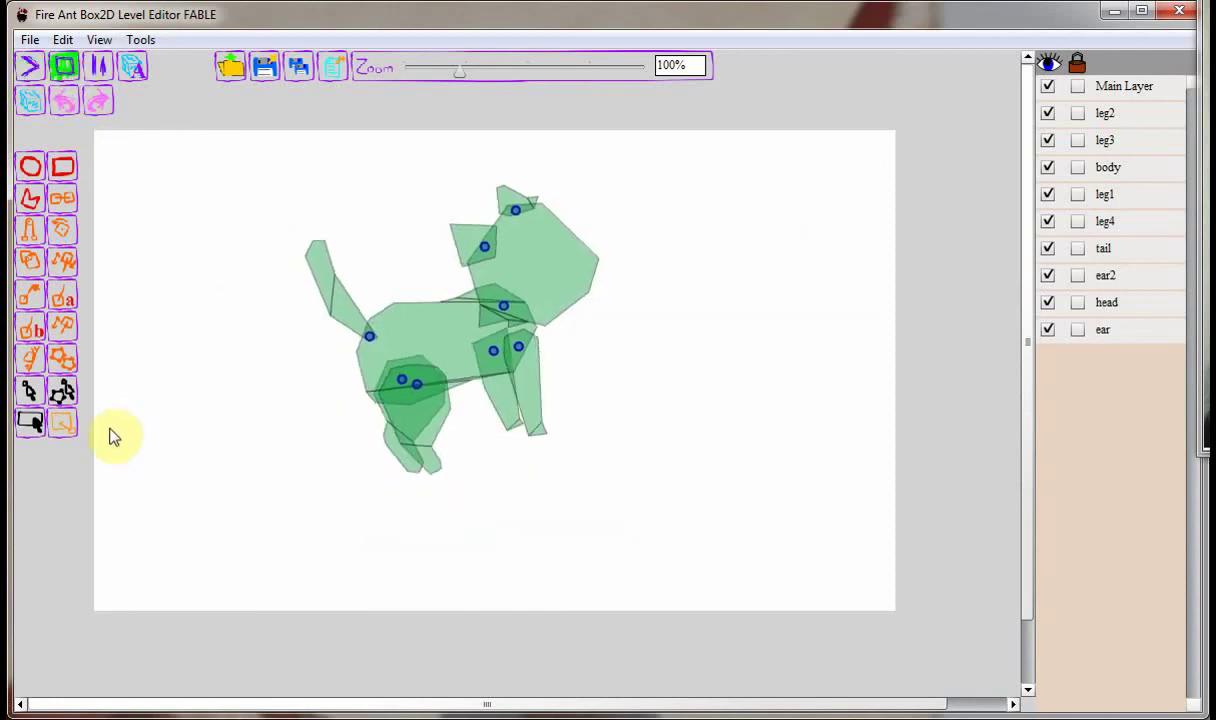
- For all fixtures of the near hind leg, enable only category bit 1 and clear mask bits 0 and 1
{"action": "left_click", "coordinate": [30, 422]}
{"action": "left_click", "coordinate": [428, 443]}
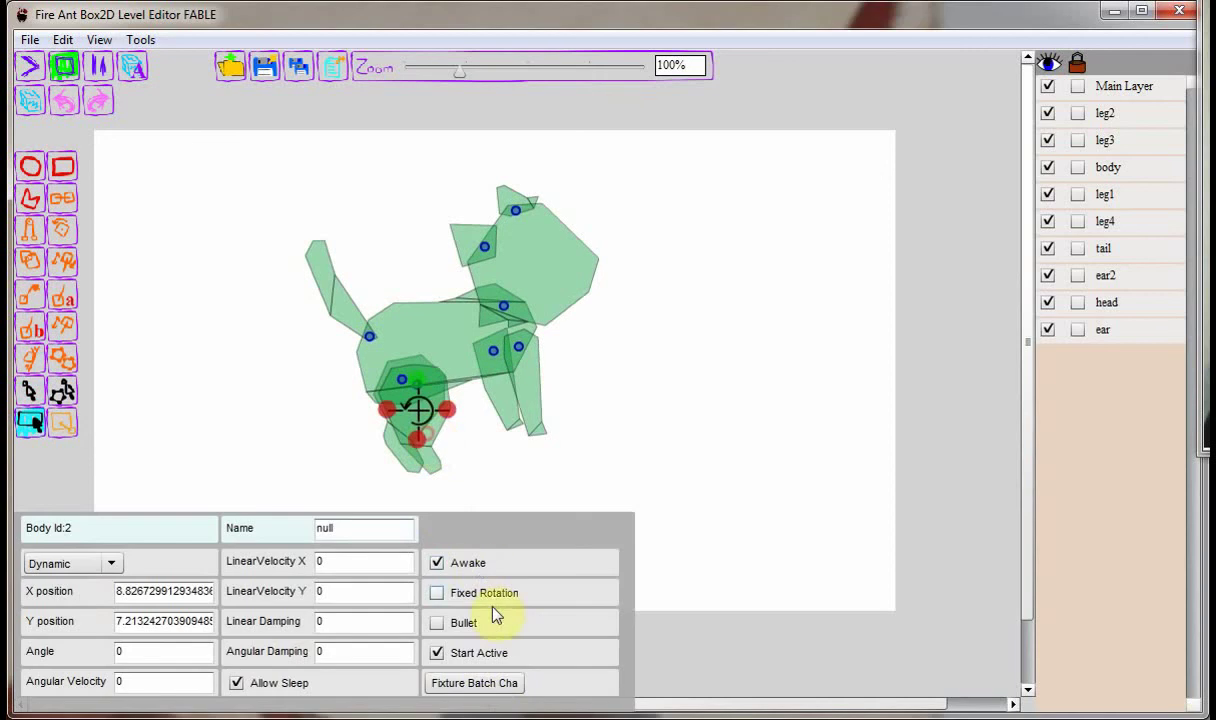
{"action": "left_click", "coordinate": [483, 678]}
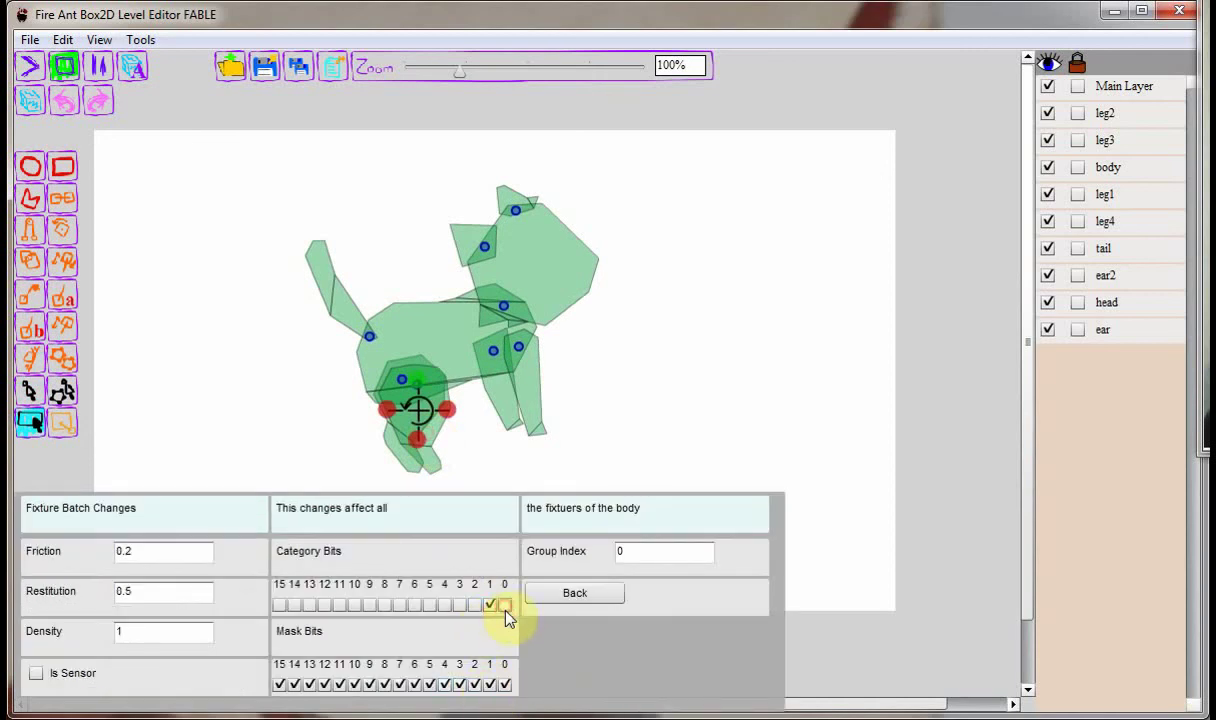
{"action": "left_click", "coordinate": [492, 684]}
{"action": "left_click", "coordinate": [504, 684]}
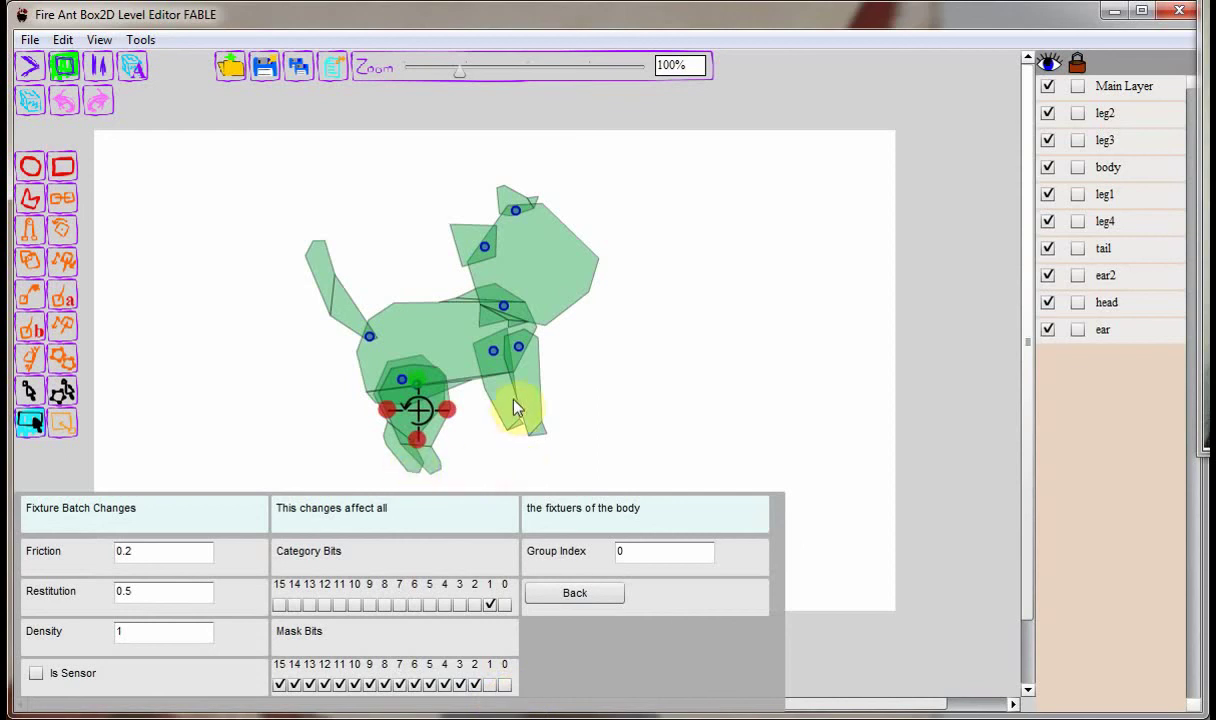
- Give the far front leg's fixtures only category bit 1, clear their mask bits 0 and 1, and deselect the leg
{"action": "left_click", "coordinate": [505, 405]}
{"action": "left_click", "coordinate": [493, 686]}
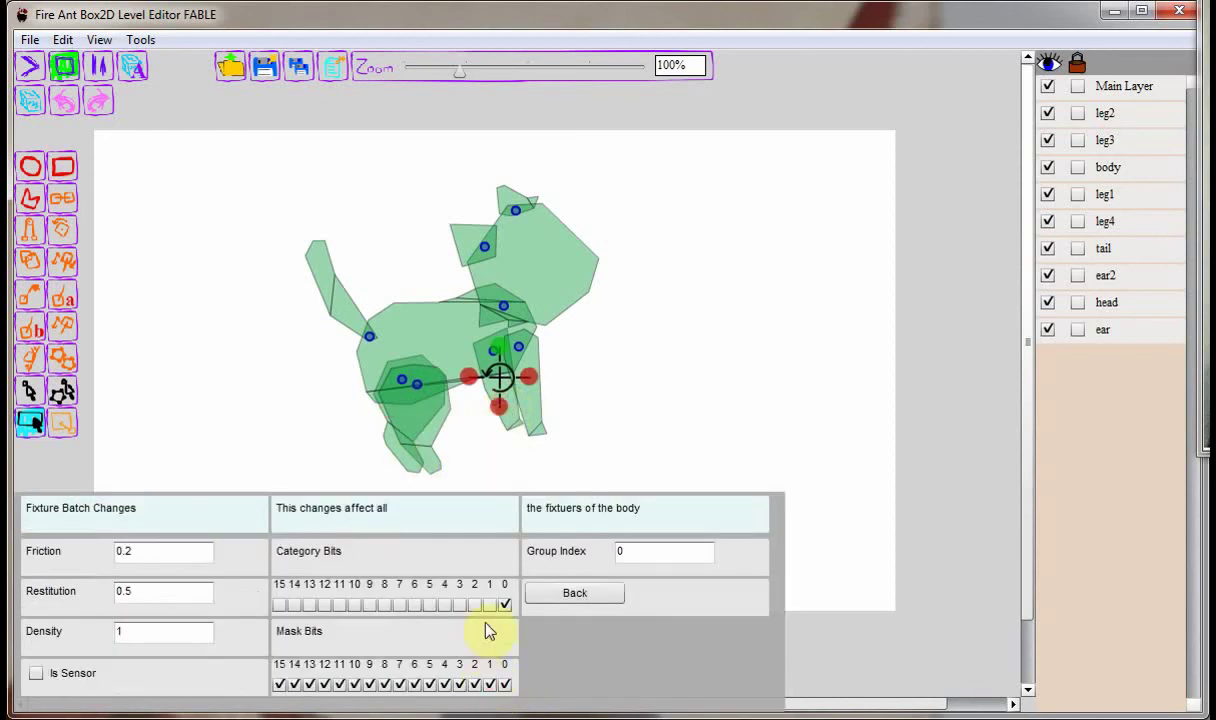
{"action": "left_click", "coordinate": [489, 605]}
{"action": "left_click", "coordinate": [504, 685]}
{"action": "left_click", "coordinate": [490, 685]}
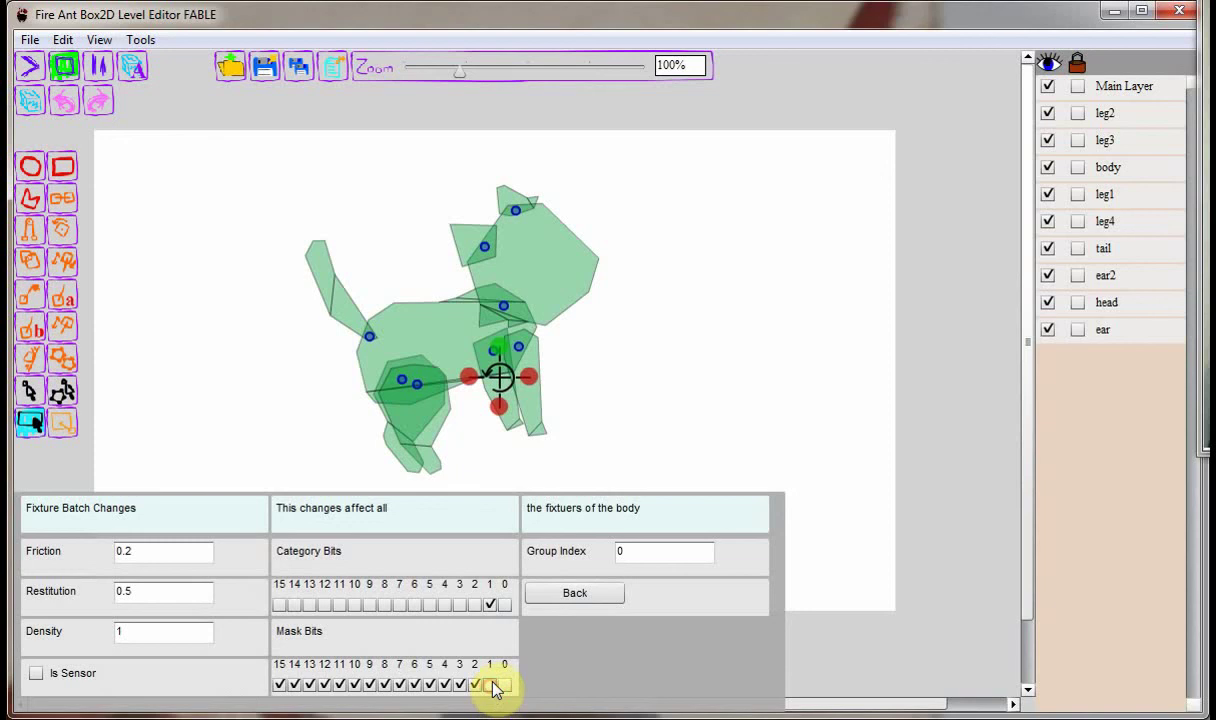
{"action": "left_click", "coordinate": [238, 378]}
- Run the physics simulation in Shapes mode, pull the cat around by its body, and stop it
{"action": "left_click", "coordinate": [30, 66]}
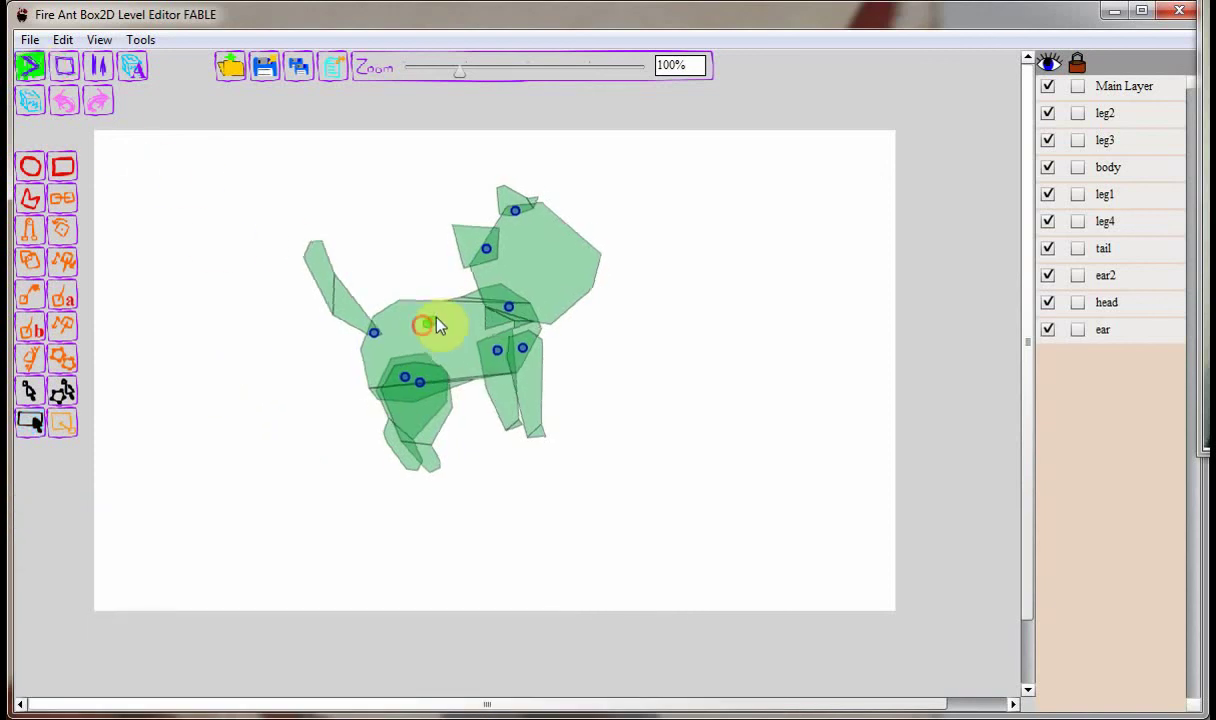
{"action": "left_click_drag", "start_coordinate": [421, 320], "coordinate": [195, 225]}
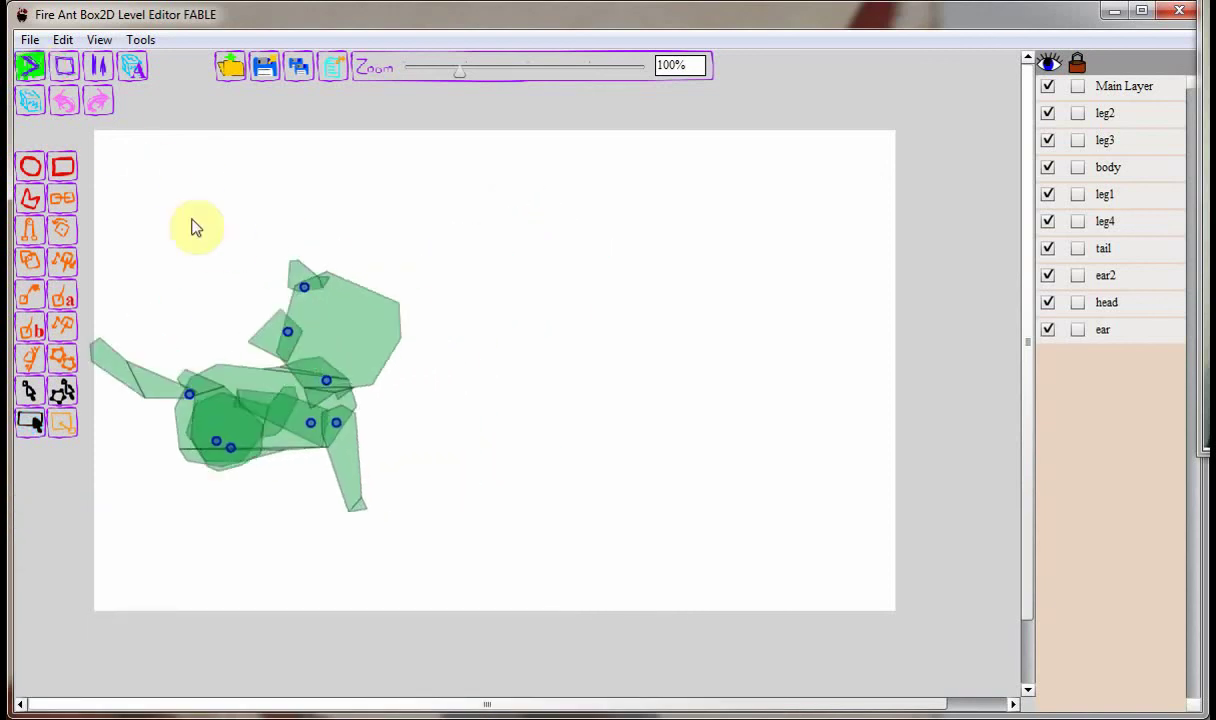
{"action": "left_click", "coordinate": [64, 66]}
- Switch the canvas view to Textures mode and run the simulation twice, pulling the cat around by its body and stopping each run
{"action": "left_click", "coordinate": [99, 39]}
{"action": "left_click", "coordinate": [126, 62]}
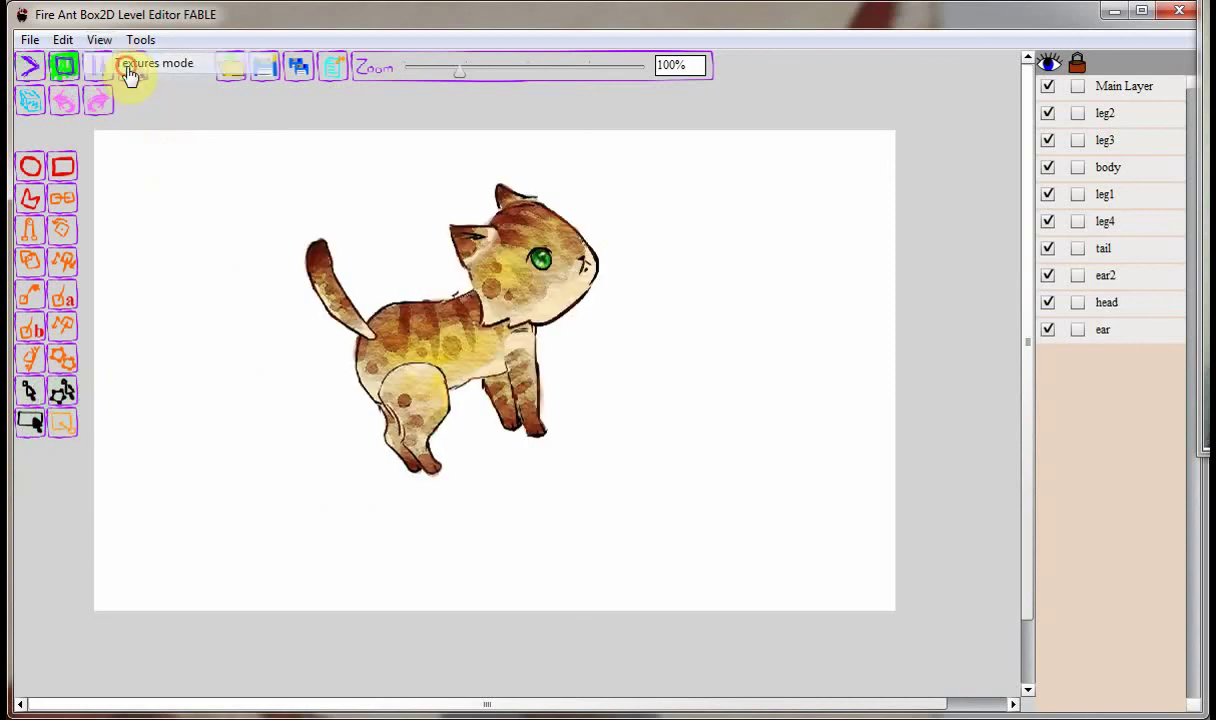
{"action": "left_click", "coordinate": [30, 66]}
{"action": "left_click_drag", "start_coordinate": [442, 347], "coordinate": [388, 377]}
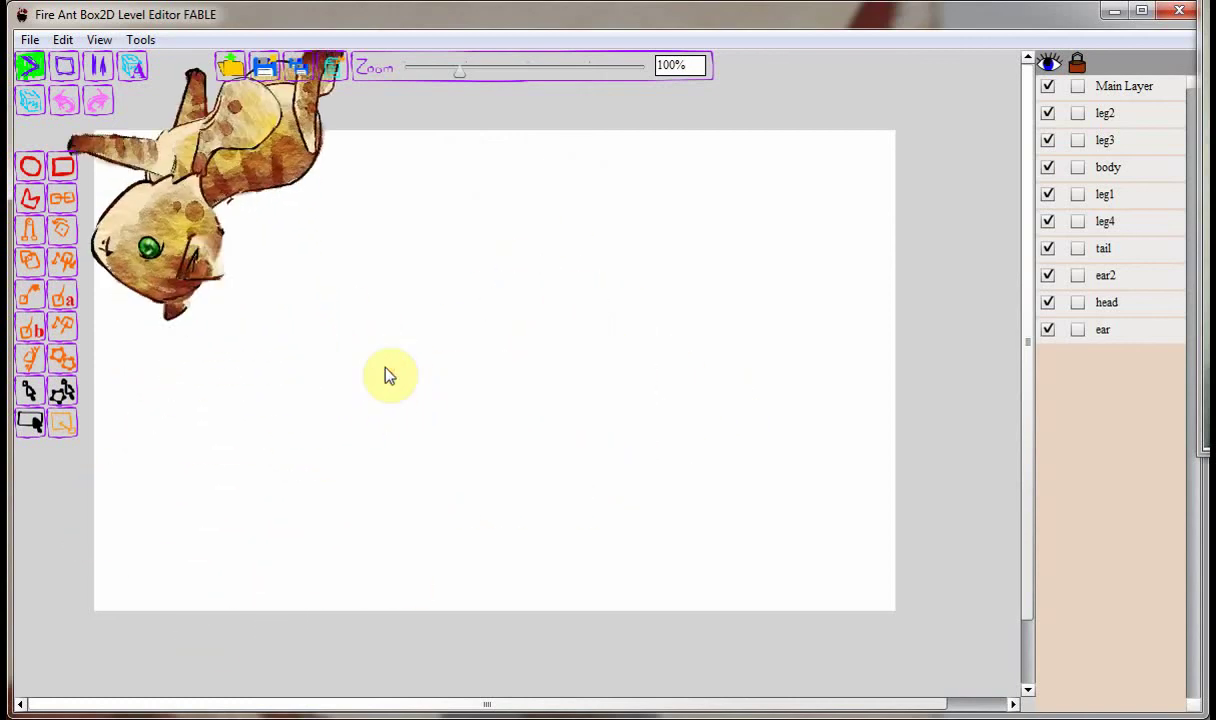
{"action": "left_click", "coordinate": [64, 66]}
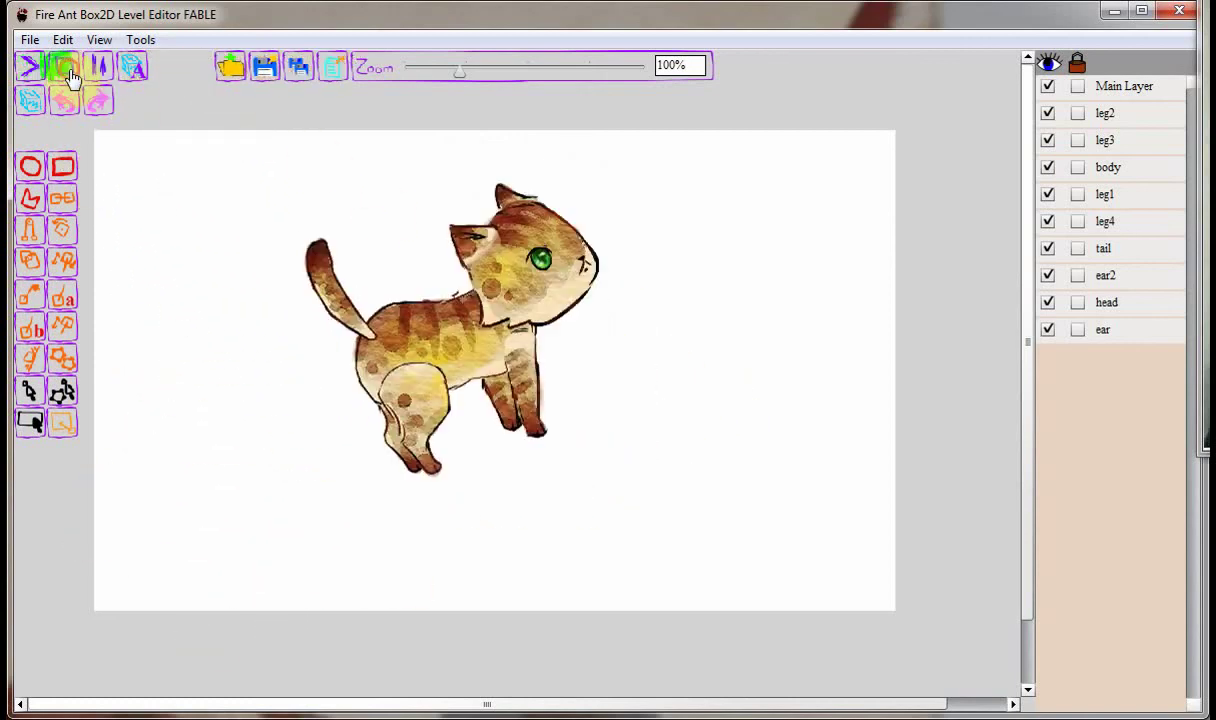
{"action": "left_click_drag", "start_coordinate": [432, 342], "coordinate": [1004, 442]}
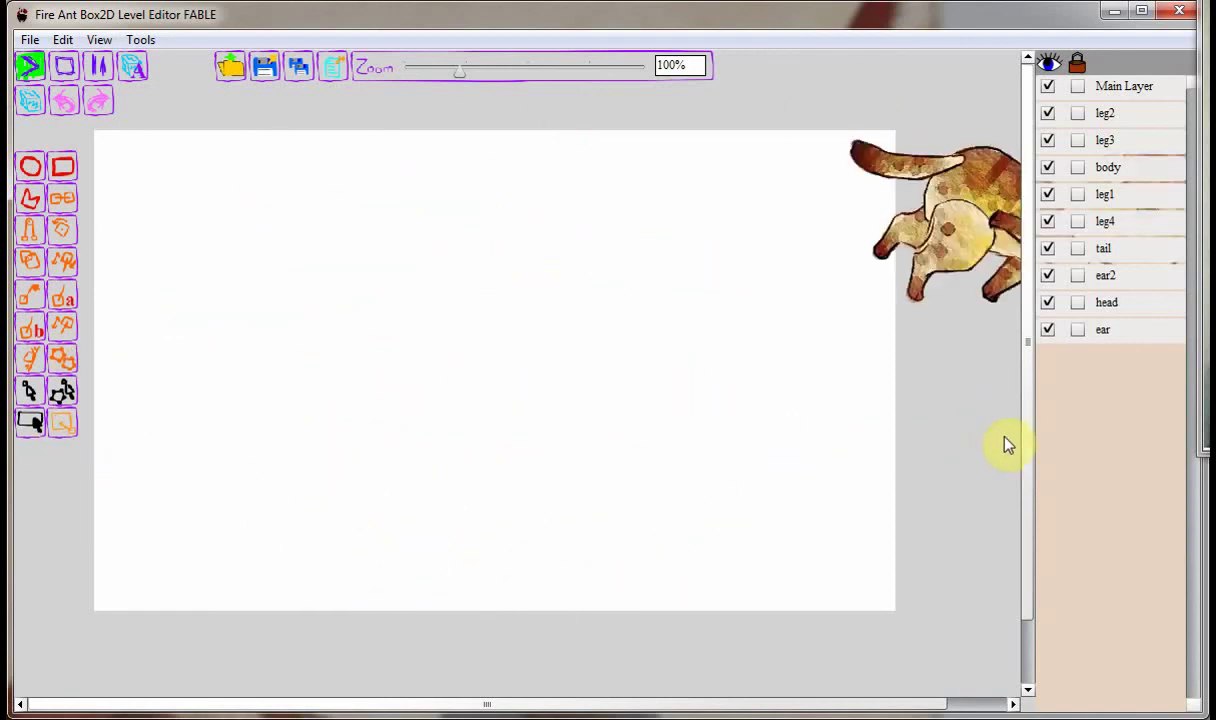
{"action": "left_click", "coordinate": [64, 66]}
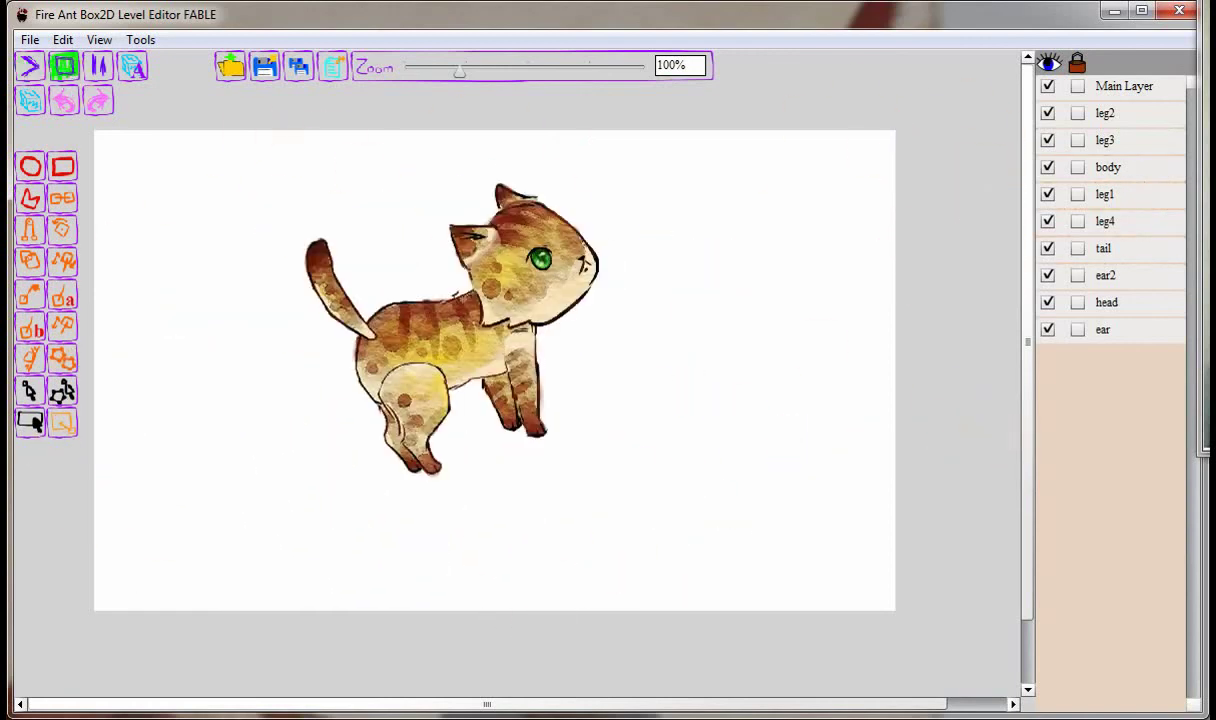